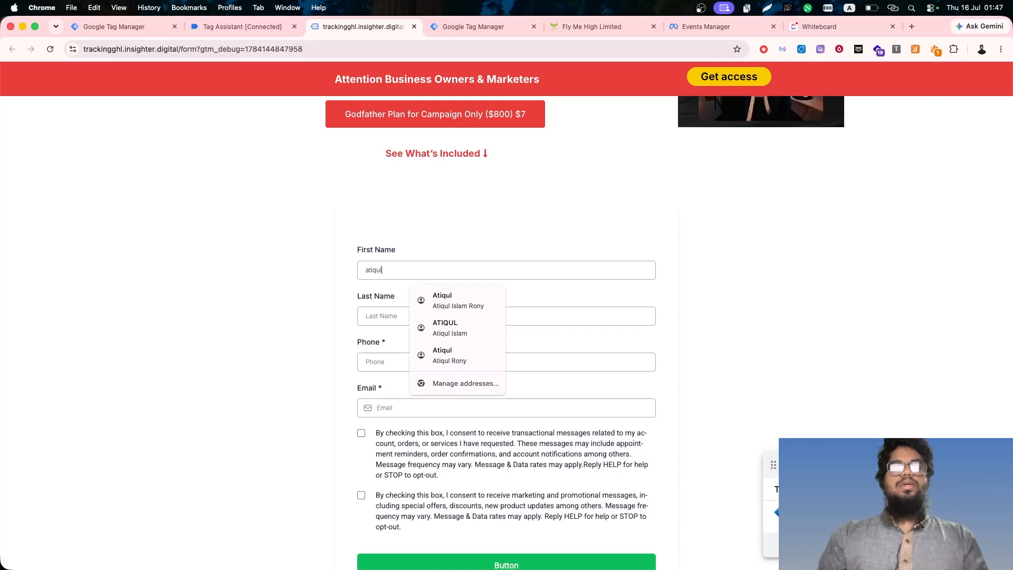
pyautogui.press('Tab')
# - Fill in the form's contact fields with the lead's last name, phone number and email address
pyautogui.write('01')
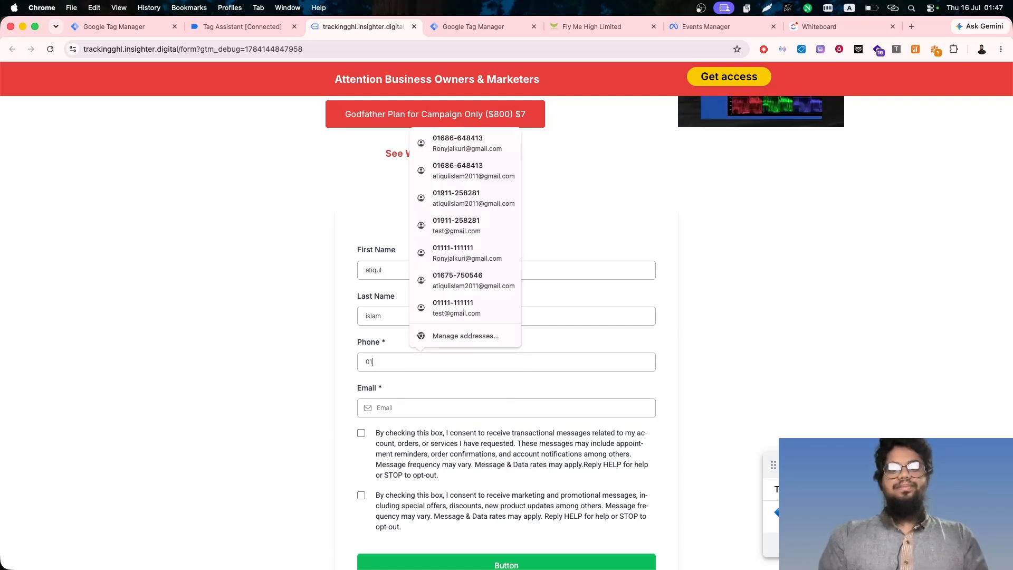
pyautogui.press('BackSpace')
pyautogui.press('BackSpace')
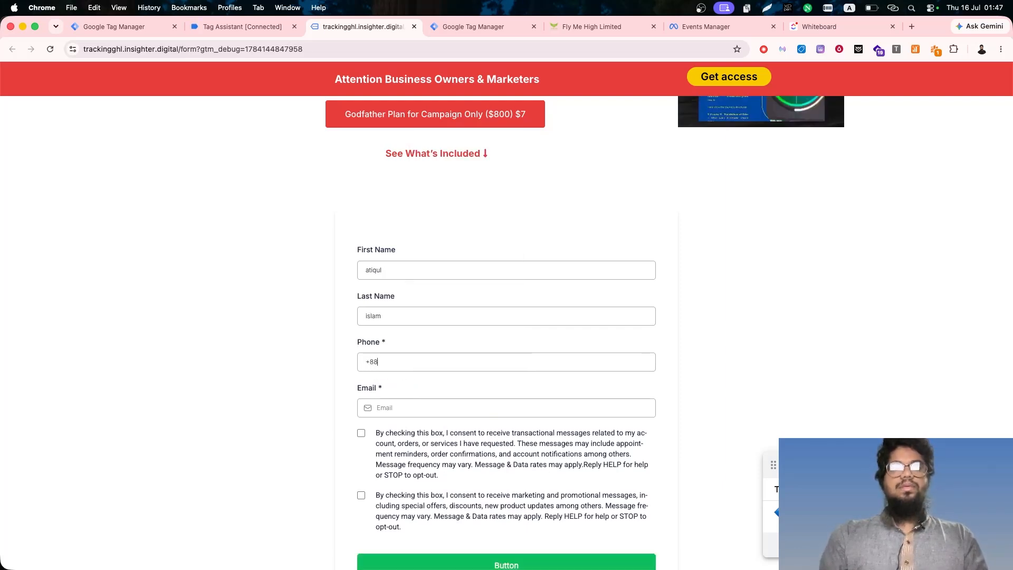
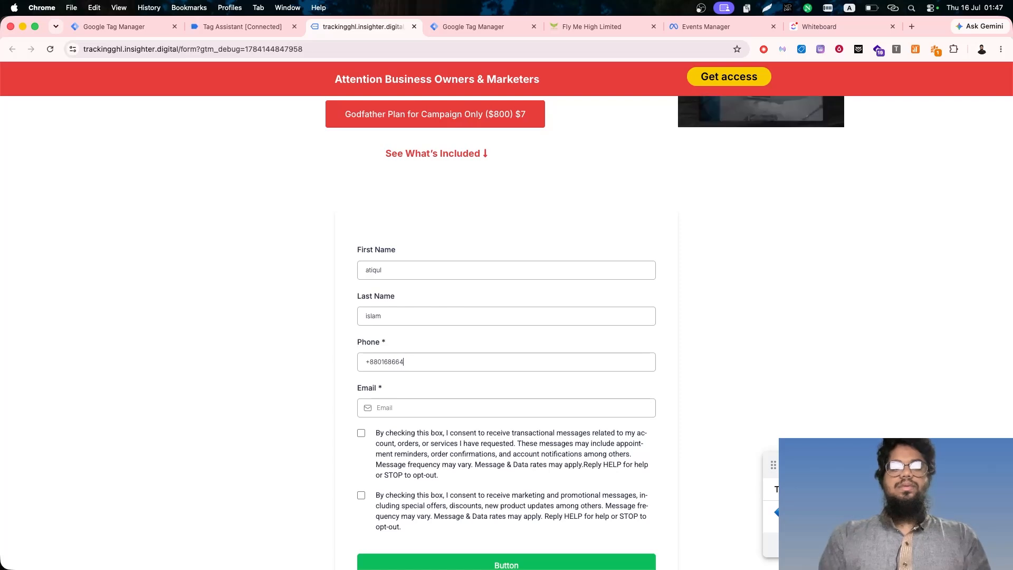
pyautogui.click(388, 409)
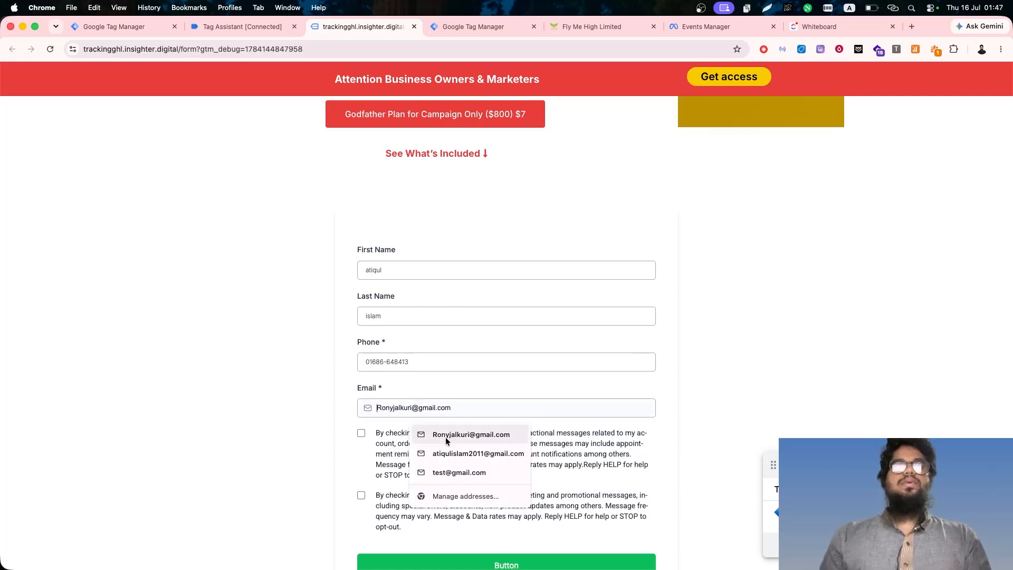
pyautogui.click(448, 452)
# - Accept both the transactional and marketing message consents and submit the form
pyautogui.click(362, 432)
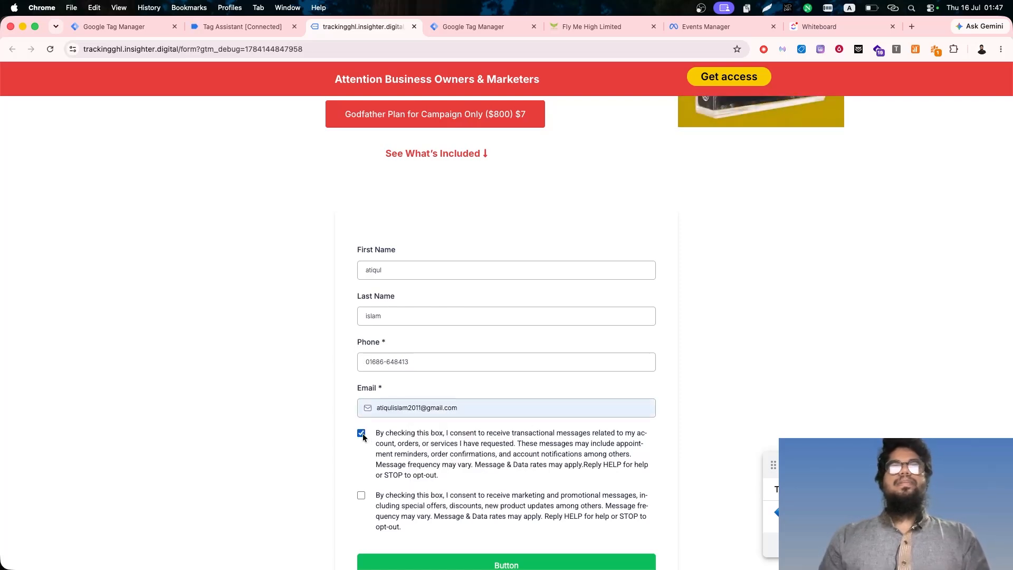
pyautogui.click(361, 495)
pyautogui.scroll(-3, 362, 494)
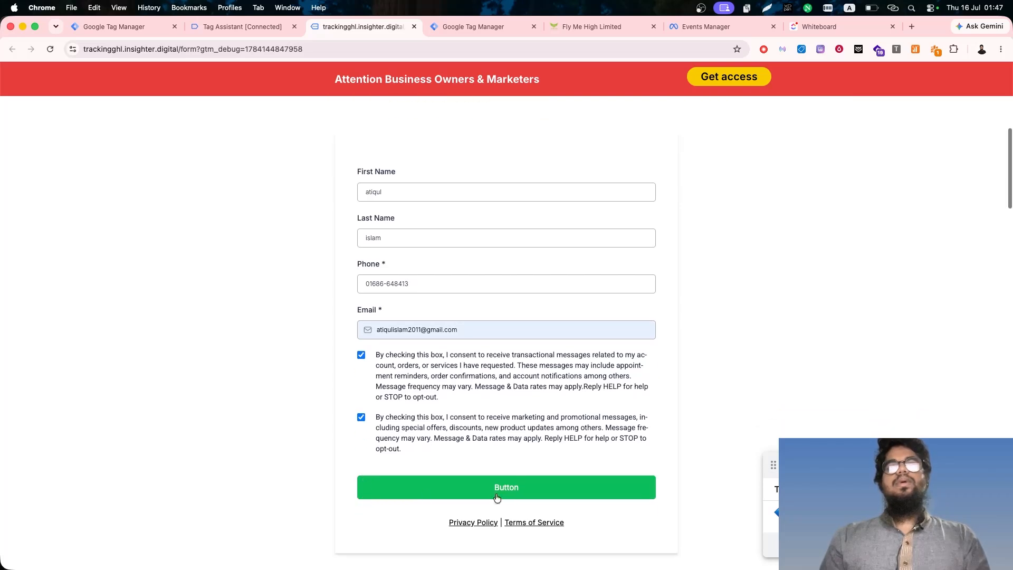
pyautogui.click(529, 493)
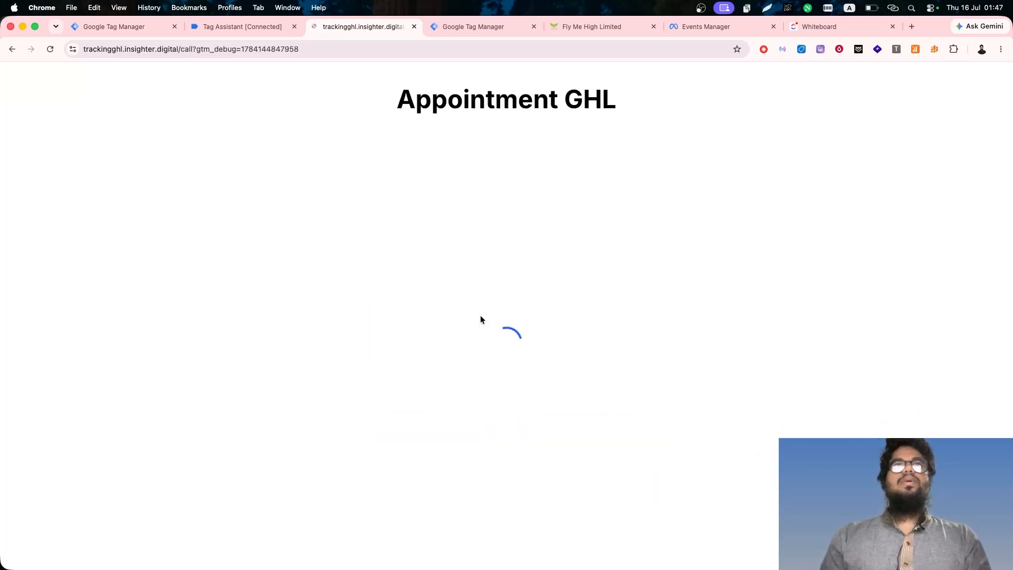
# - Book the 08:00 AM slot on July 16 and autofill the attendee's name and contact details
pyautogui.click(731, 278)
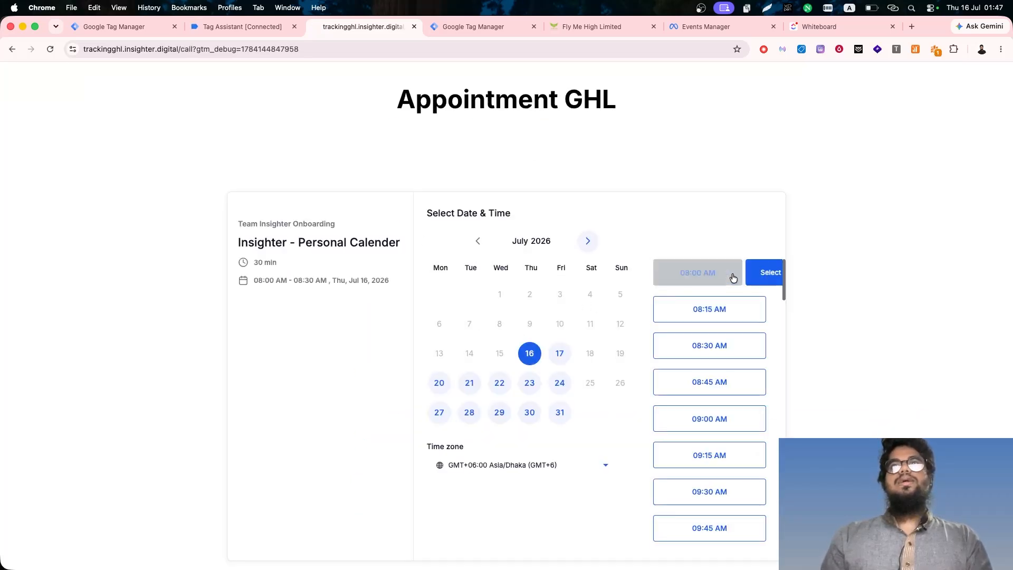
pyautogui.click(731, 275)
pyautogui.click(473, 240)
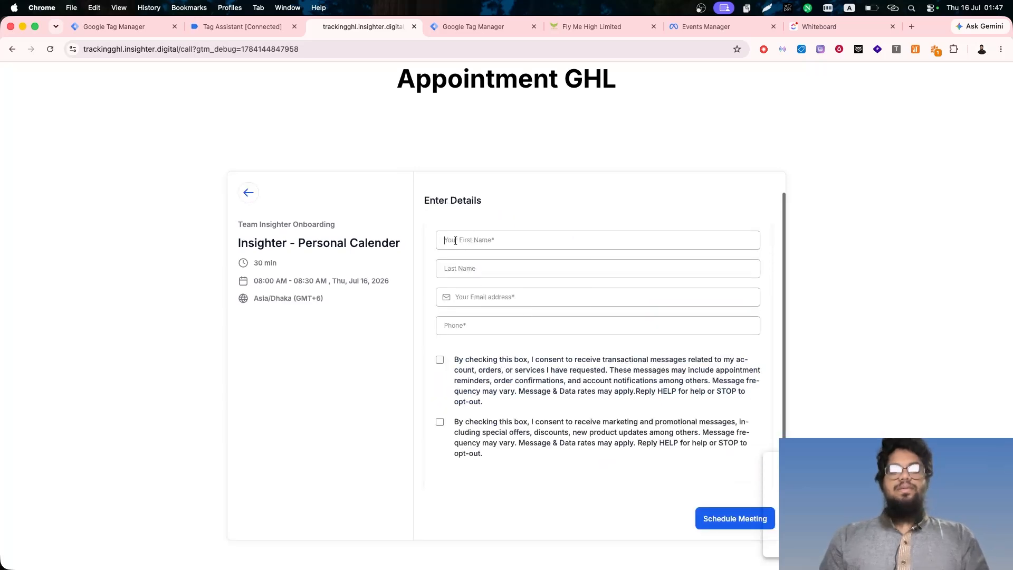
pyautogui.write('atiqul')
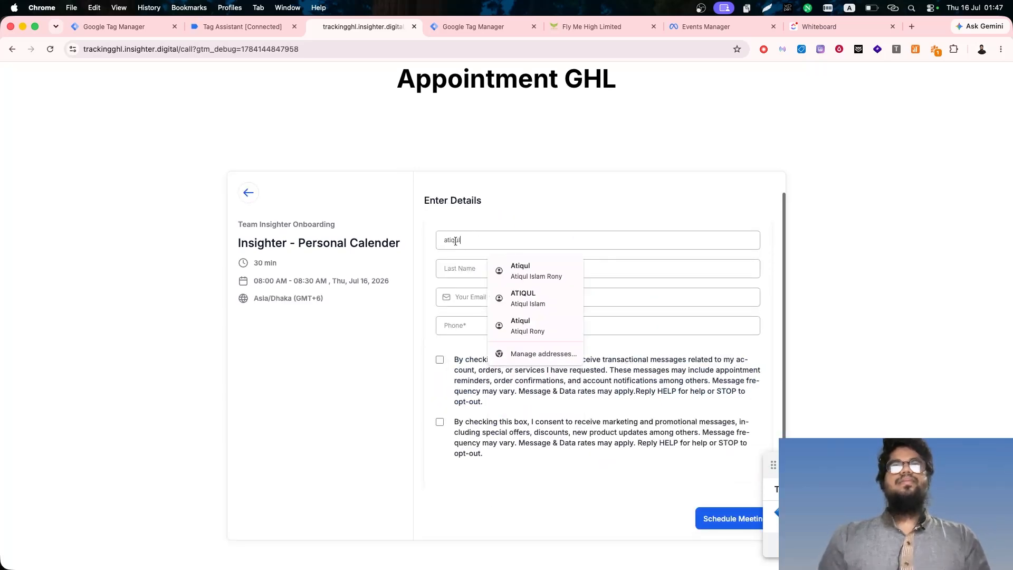
pyautogui.click(517, 301)
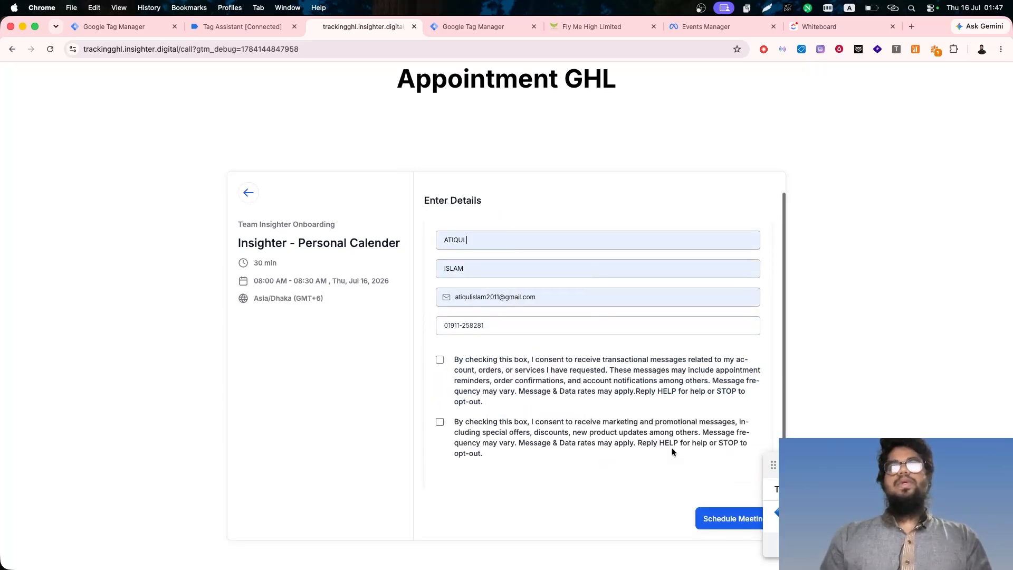
# - Replace the attendee's phone number, then schedule the meeting with both message consents accepted
pyautogui.tripleClick(460, 322)
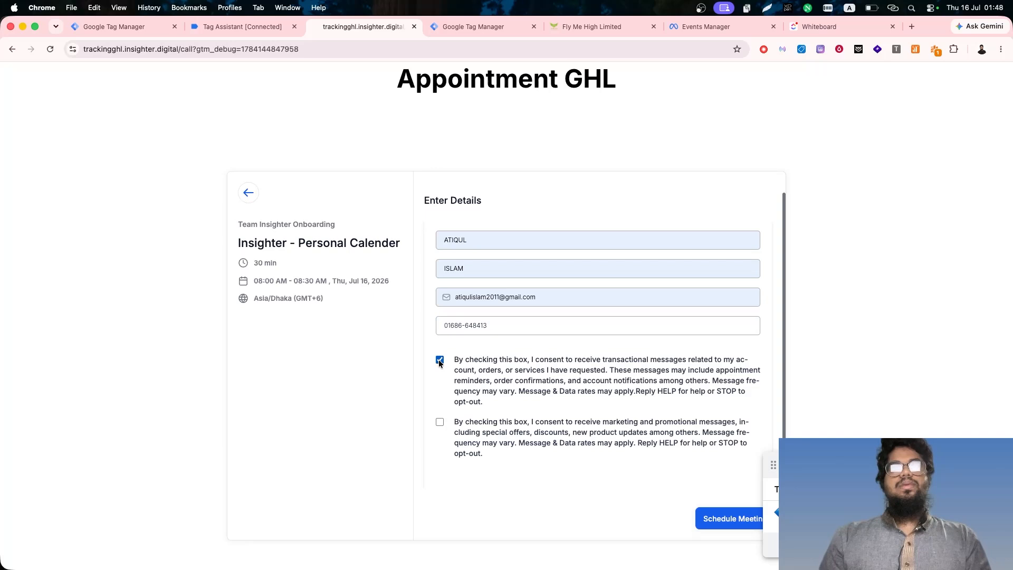
pyautogui.click(732, 519)
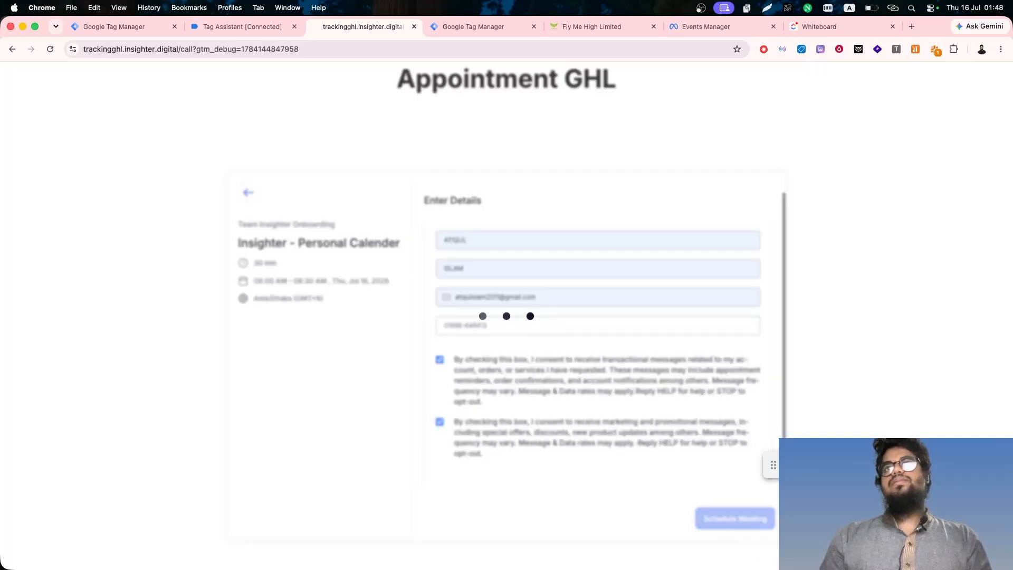
# - Switch to Tag Assistant and examine the data layer pushes of the ghl_form_submit and ghl_booking_complete events
pyautogui.moveTo(884, 471); pyautogui.dragTo(906, 281)
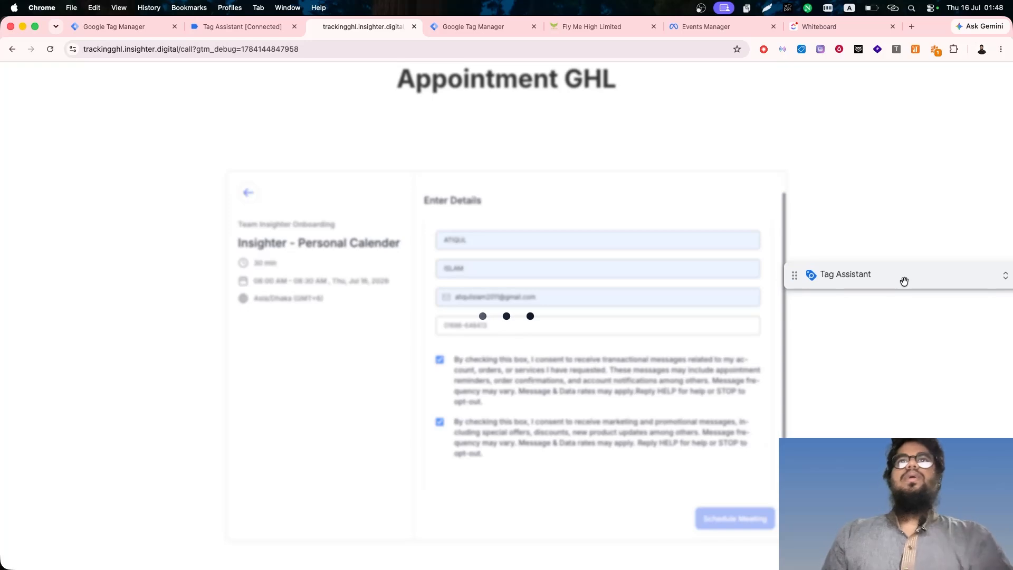
pyautogui.click(277, 33)
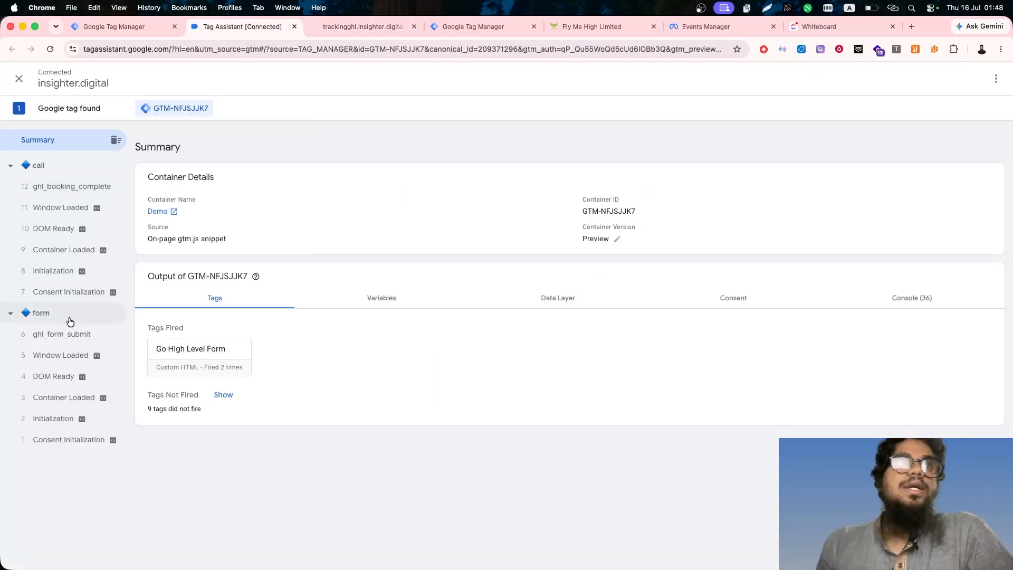
pyautogui.click(71, 335)
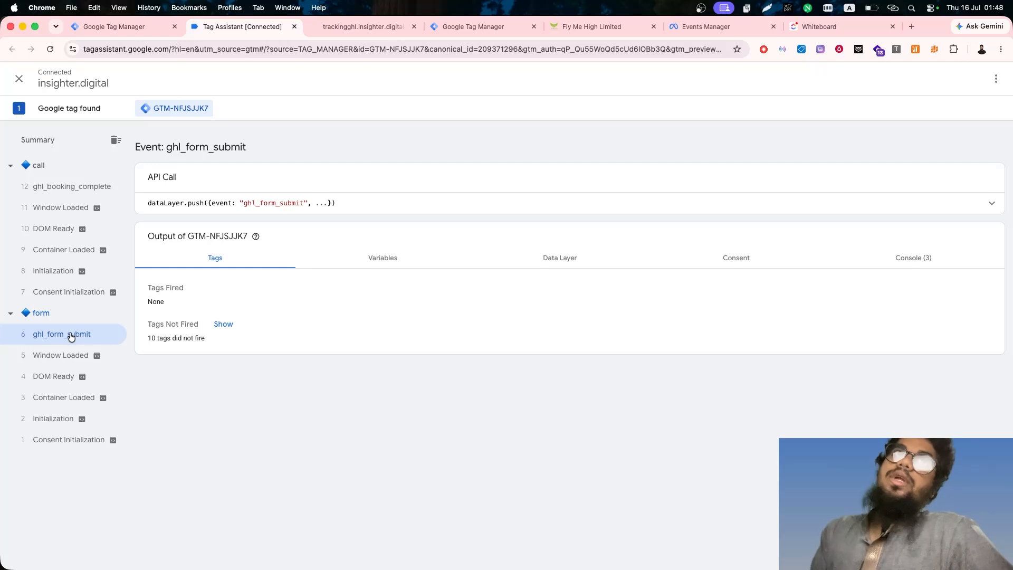
pyautogui.click(107, 189)
pyautogui.click(486, 207)
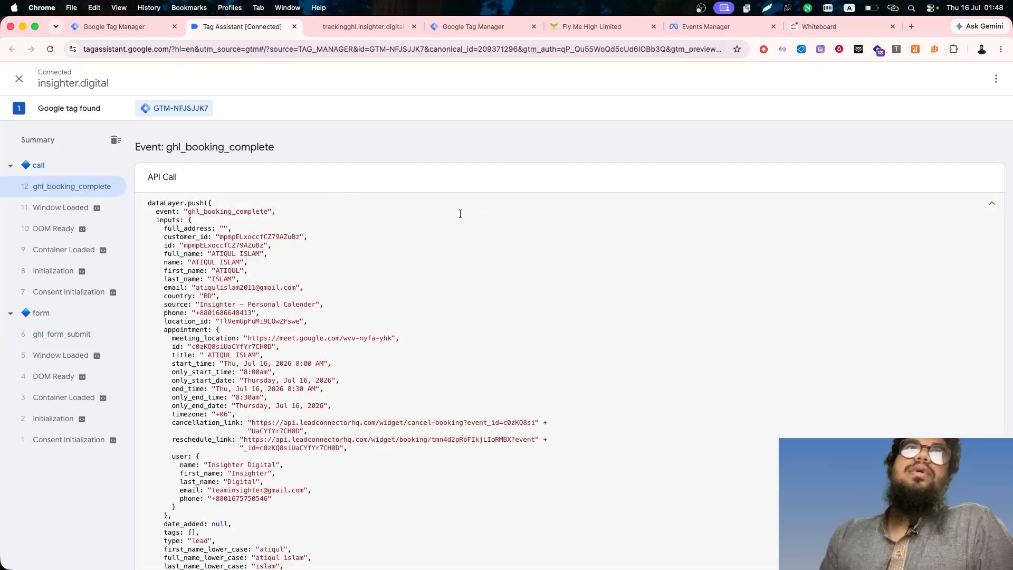
pyautogui.doubleClick(200, 213)
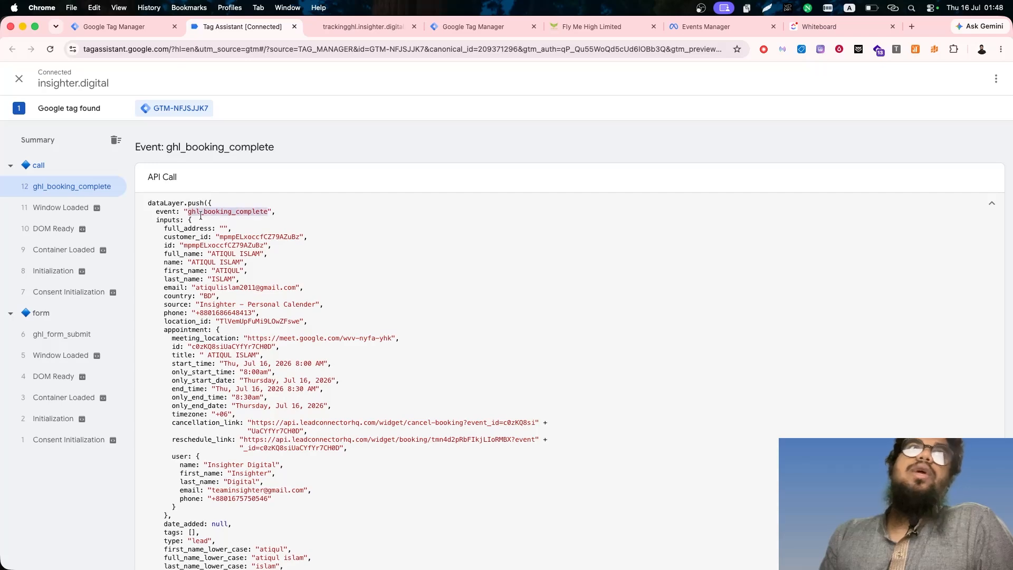
pyautogui.click(71, 338)
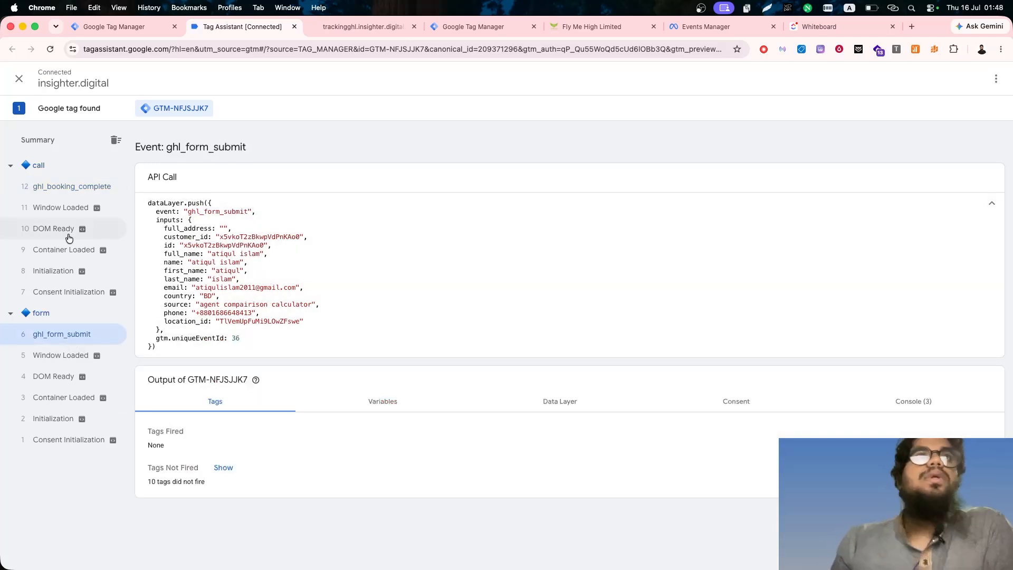
# - Switch to Google Tag Manager and start a new trigger of type Custom Event in the Demo workspace
pyautogui.click(129, 29)
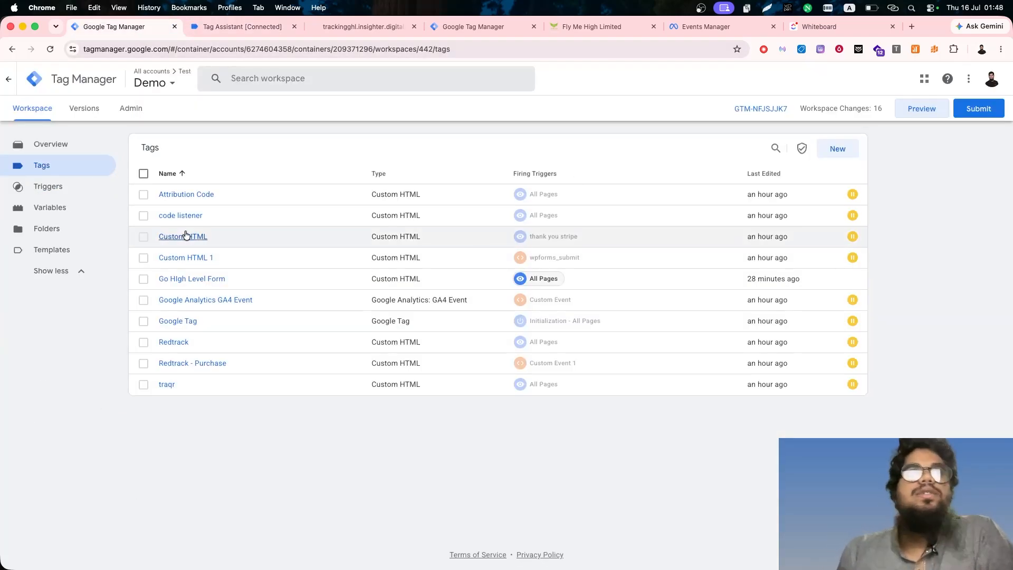
pyautogui.click(71, 186)
pyautogui.click(240, 28)
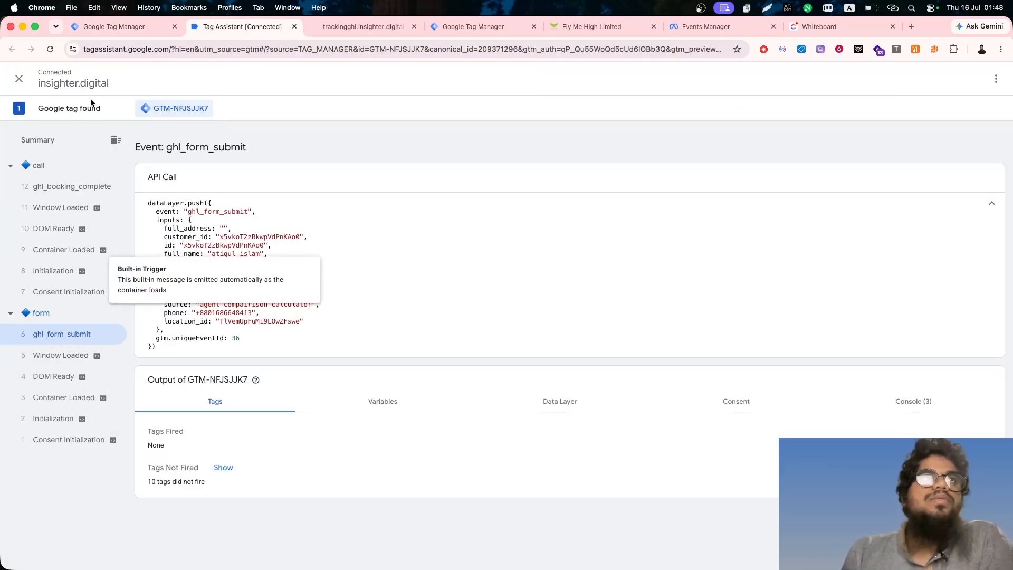
pyautogui.click(70, 187)
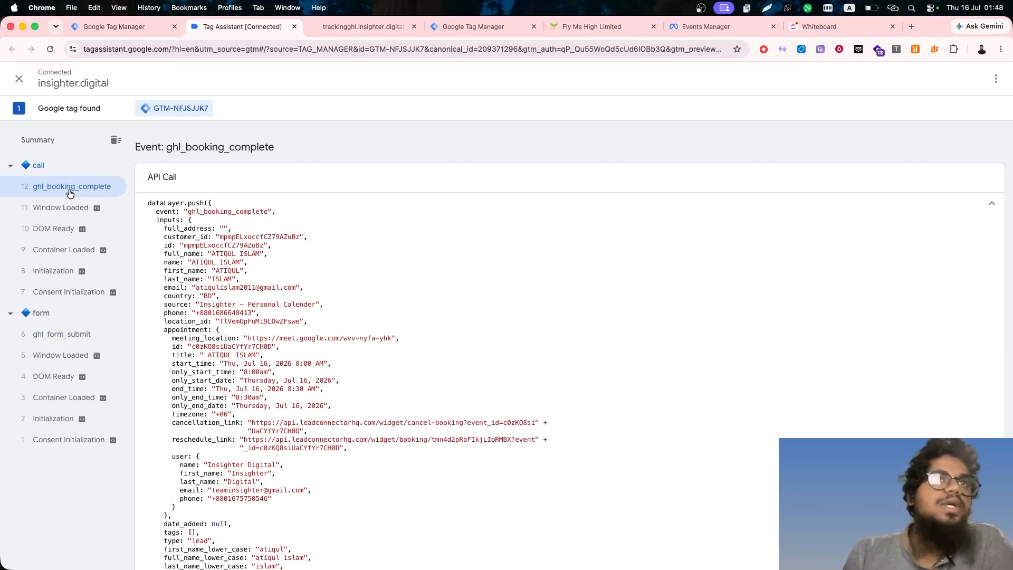
pyautogui.click(113, 26)
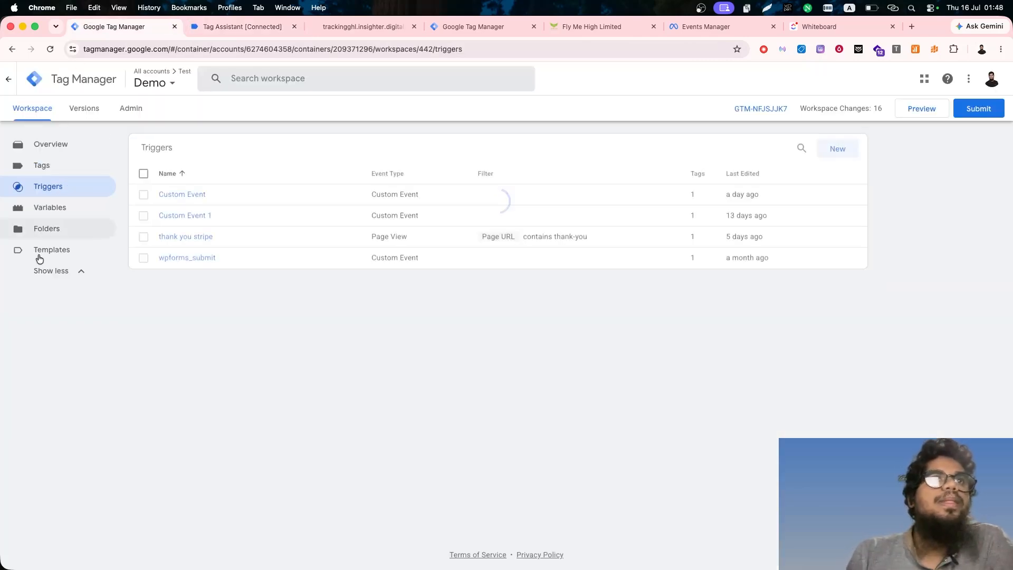
pyautogui.click(828, 154)
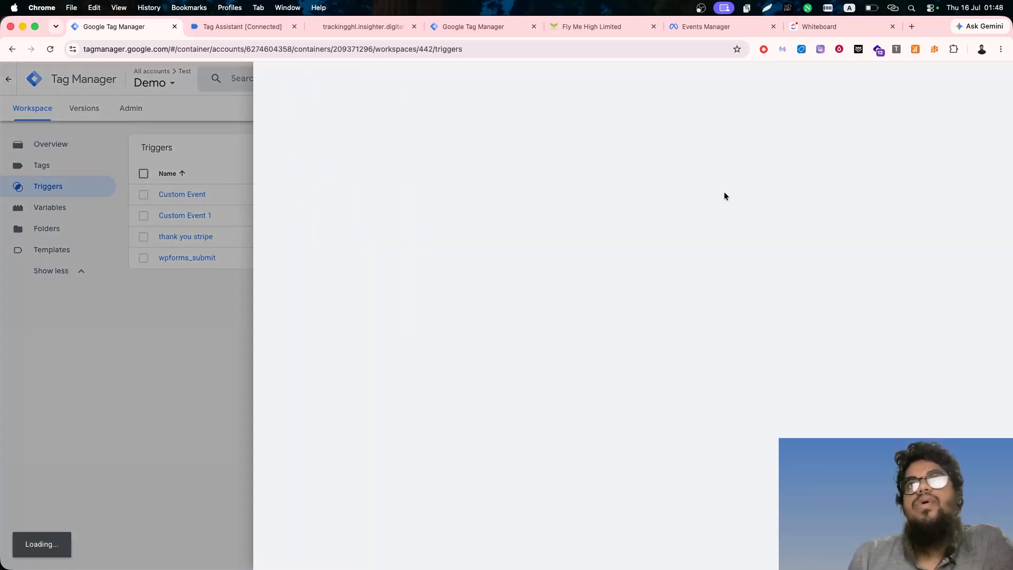
pyautogui.click(671, 229)
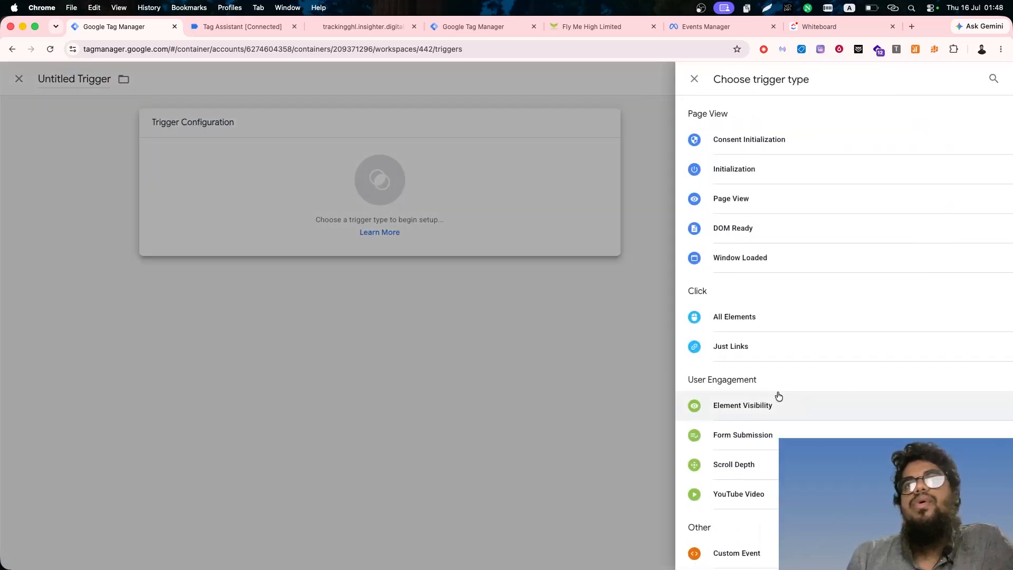
pyautogui.scroll(-1, 741, 534)
pyautogui.scroll(-3, 740, 534)
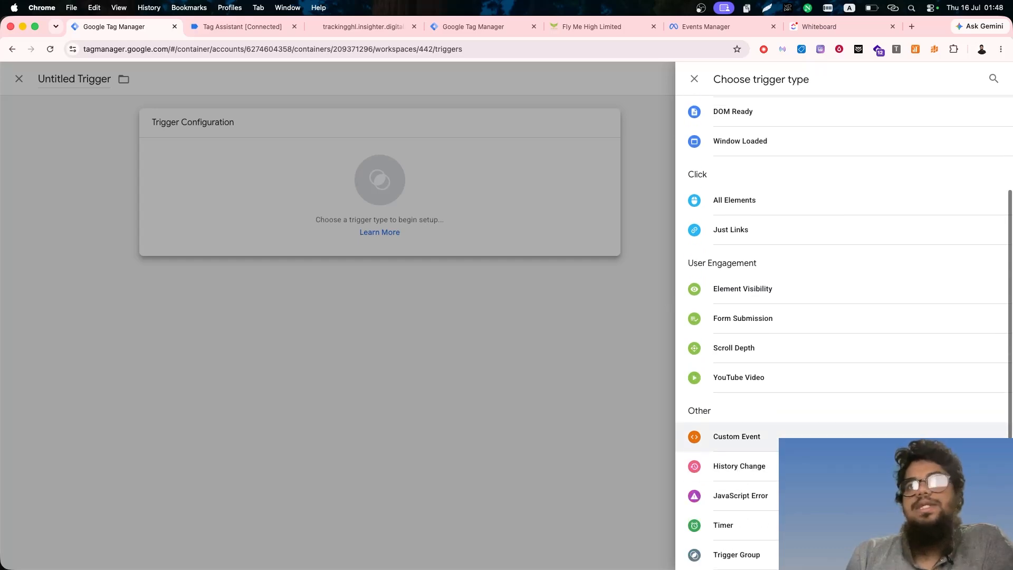
pyautogui.click(737, 436)
# - Enable DataLayer Viewer in the Insighter Debugger extension for the Tag Assistant page
pyautogui.click(240, 27)
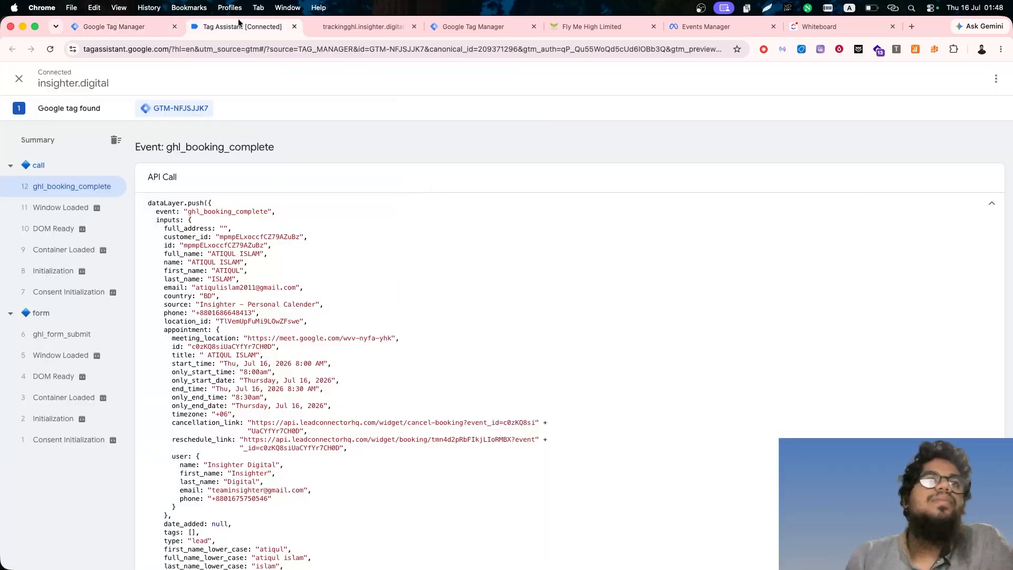
pyautogui.click(938, 51)
pyautogui.hscroll(2, 881, 131)
pyautogui.click(881, 131)
pyautogui.hscroll(4, 881, 132)
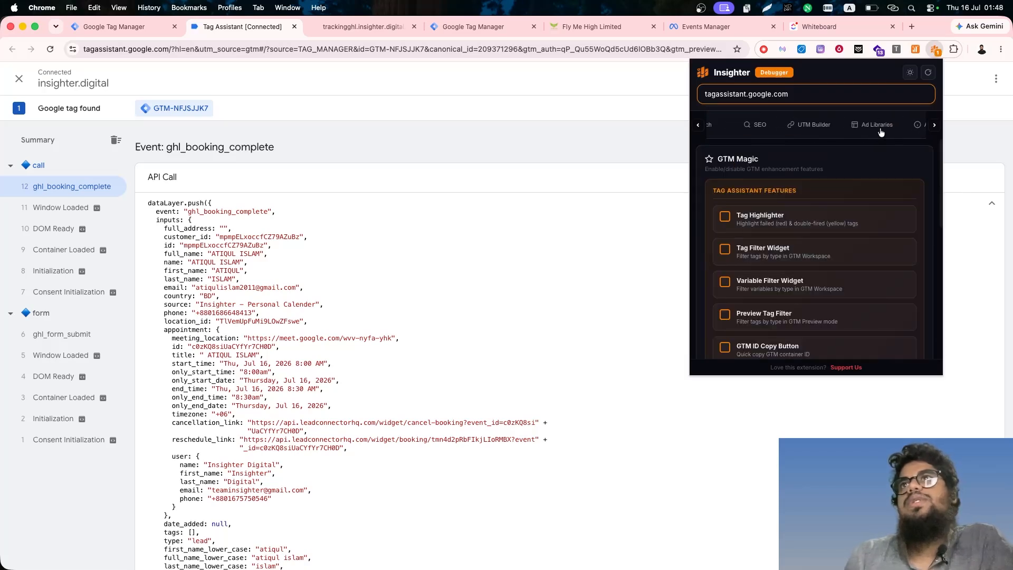
pyautogui.scroll(-3, 817, 238)
pyautogui.click(725, 290)
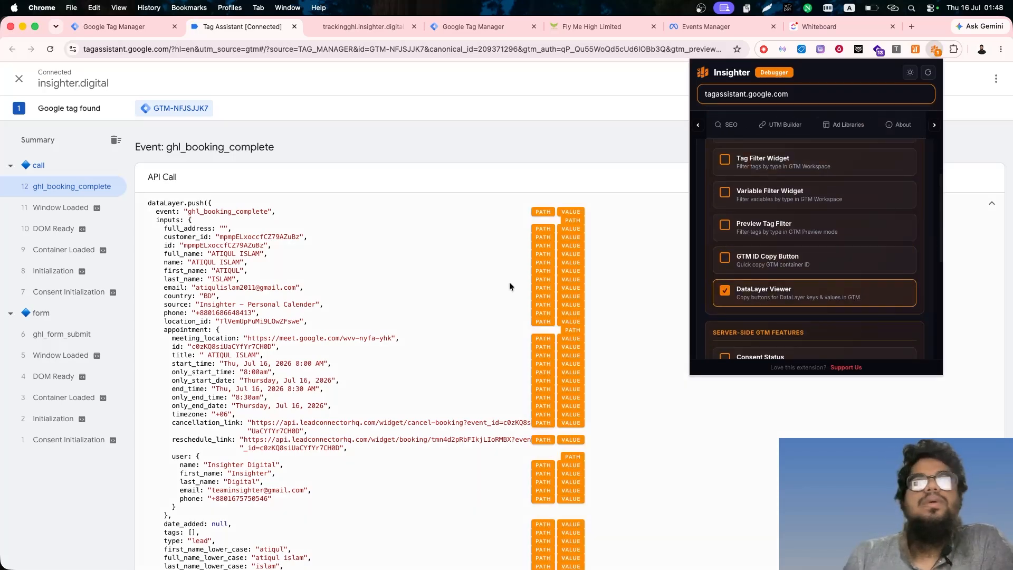
# - Copy the booking event's name from Tag Assistant and set it as the trigger's event name, ghl_booking_complete
pyautogui.click(397, 306)
pyautogui.click(570, 211)
pyautogui.click(146, 28)
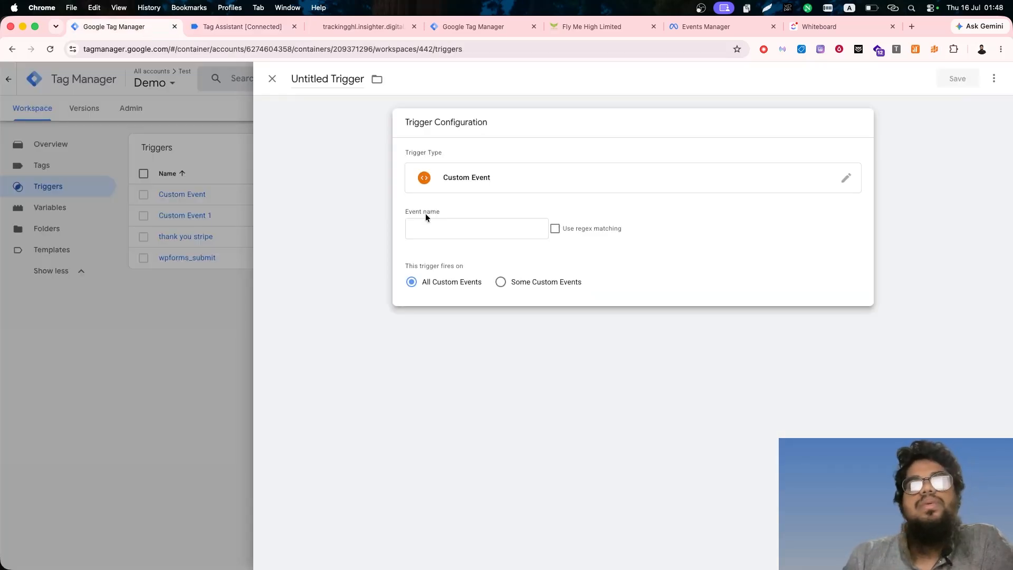
pyautogui.click(426, 227)
pyautogui.press('super+v')
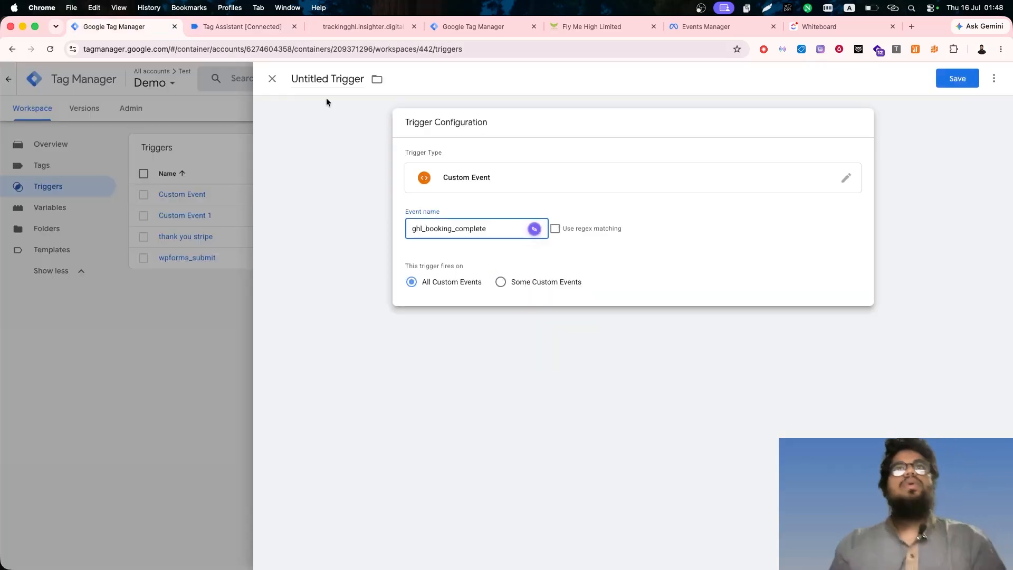
# - Name the trigger ghl_booking_complete and save it
pyautogui.click(321, 79)
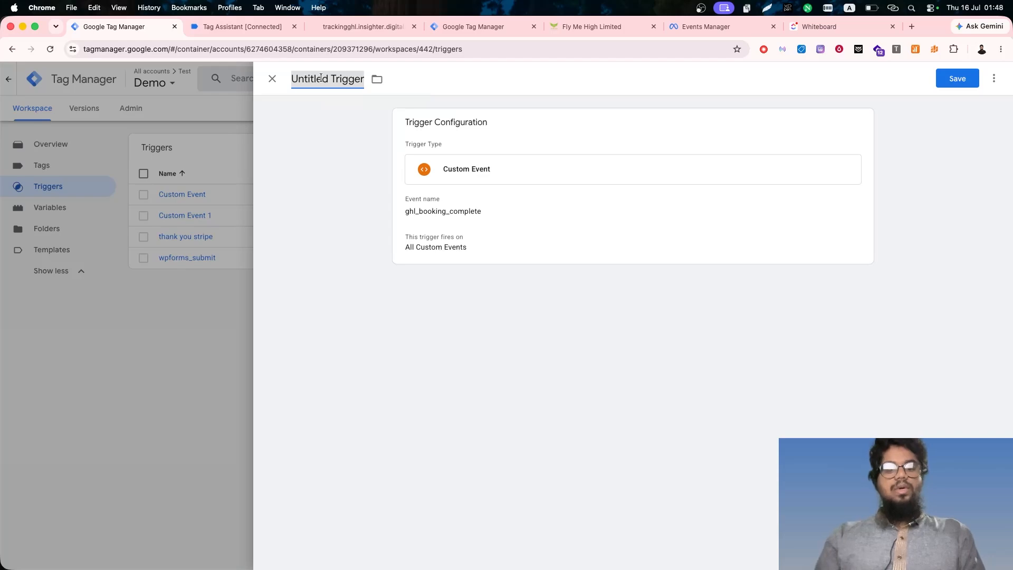
pyautogui.press('super+v')
pyautogui.click(963, 82)
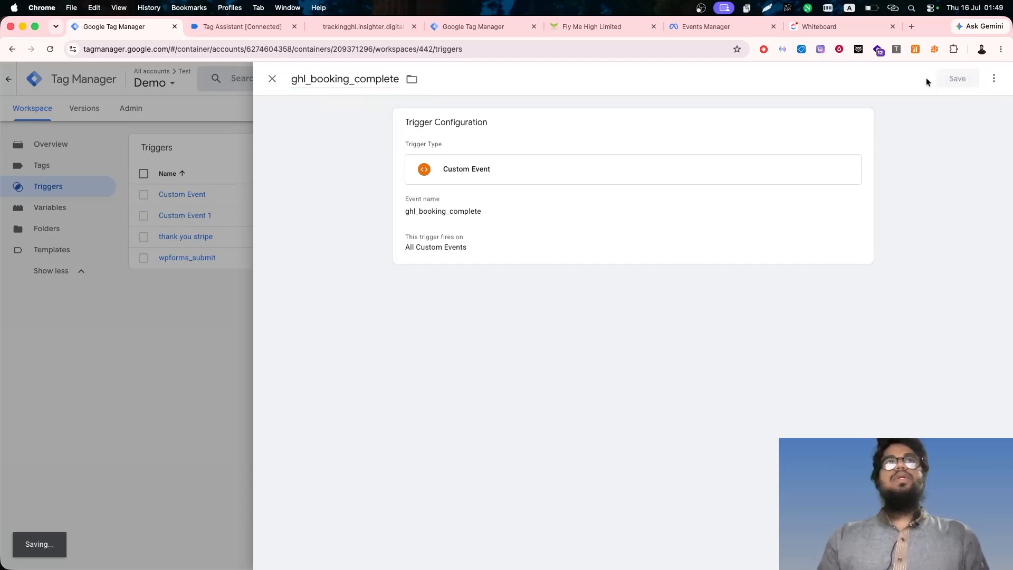
# - Copy the event name of the ghl_form_submit event in Tag Assistant and return to Google Tag Manager
pyautogui.click(257, 29)
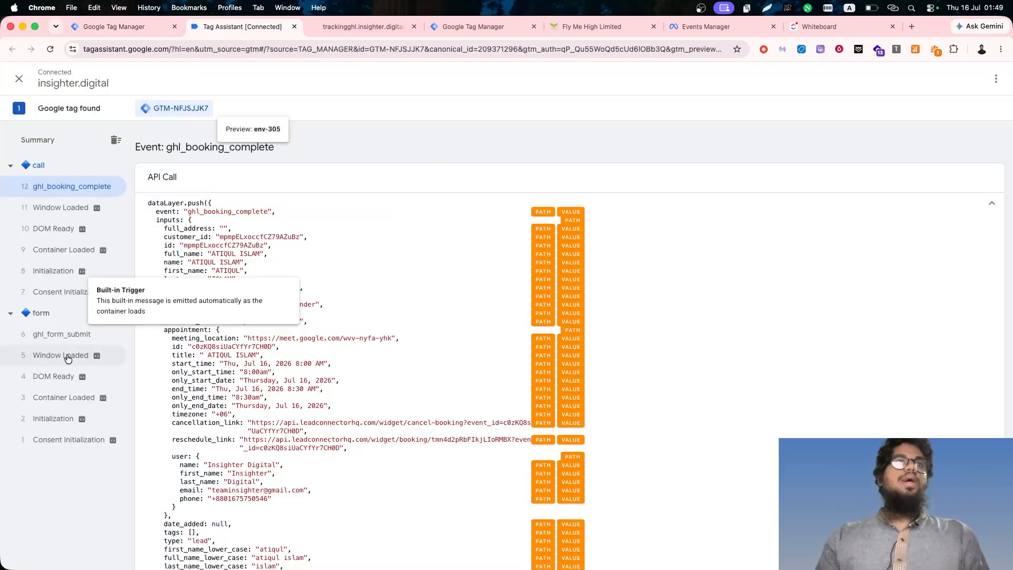
pyautogui.click(95, 336)
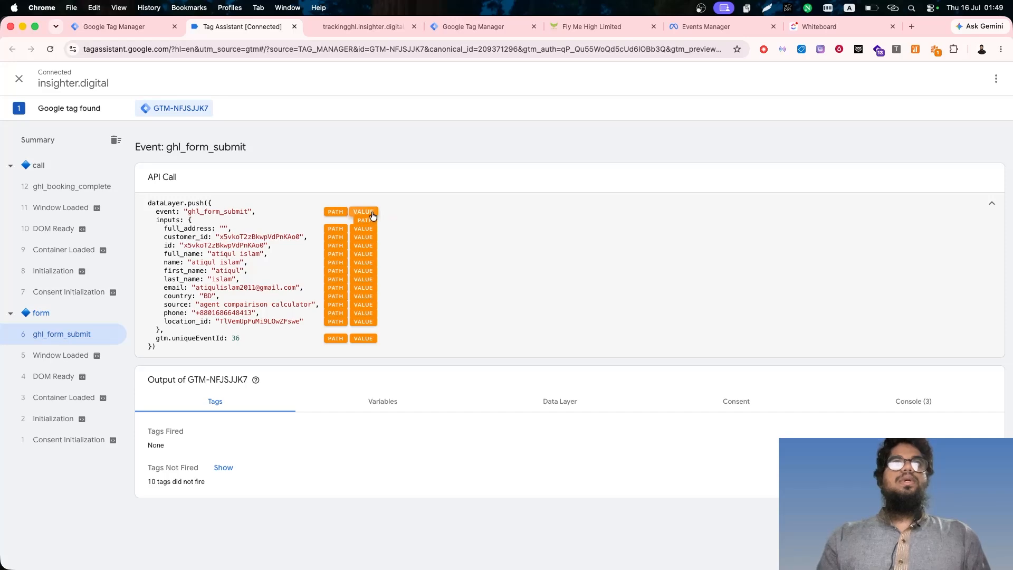
pyautogui.click(108, 28)
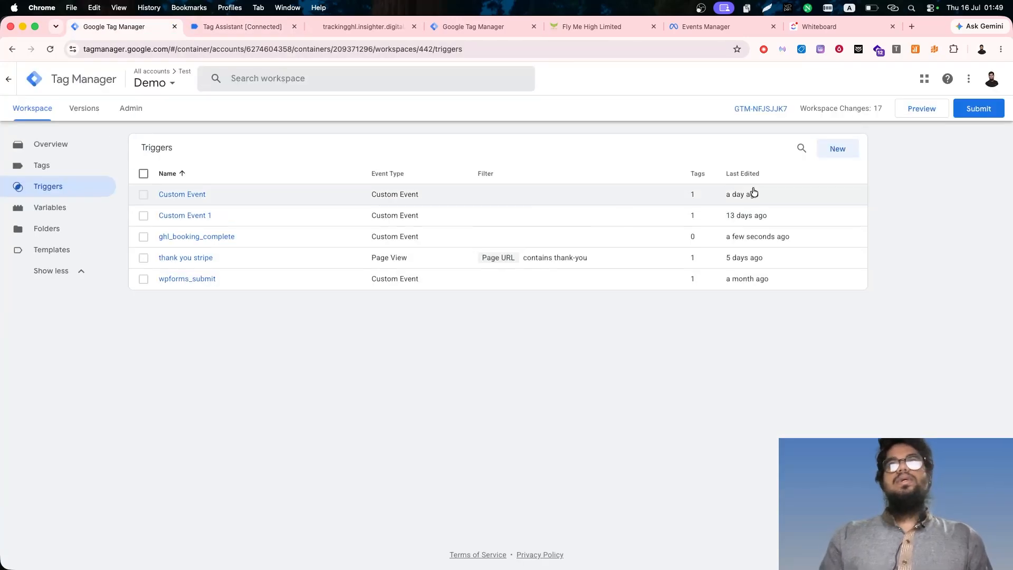
# - Create a new Custom Event trigger with the event name ghl_form_submit, firing on all custom events
pyautogui.click(838, 148)
pyautogui.click(731, 192)
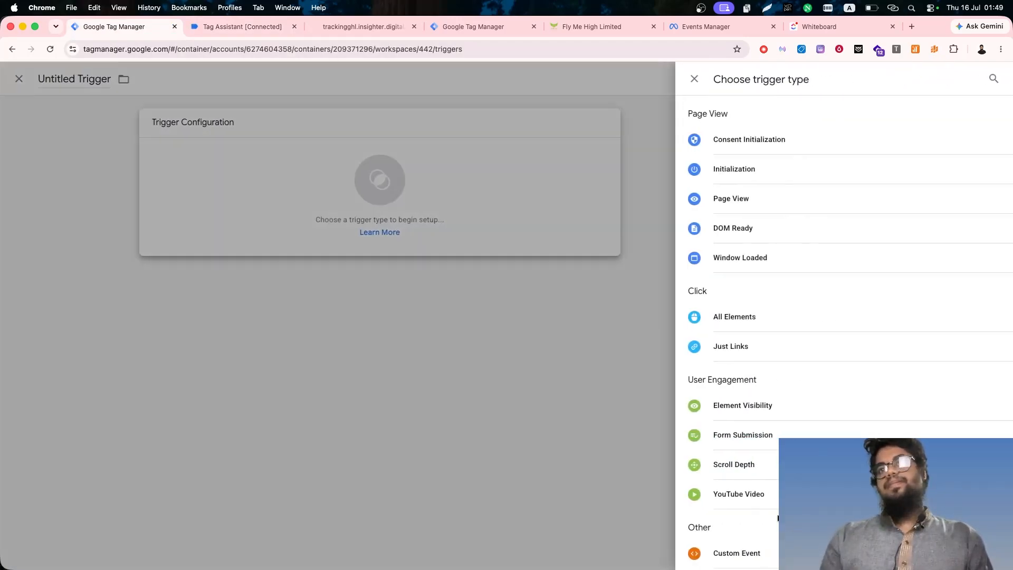
pyautogui.click(763, 552)
pyautogui.click(491, 227)
pyautogui.press('super+v')
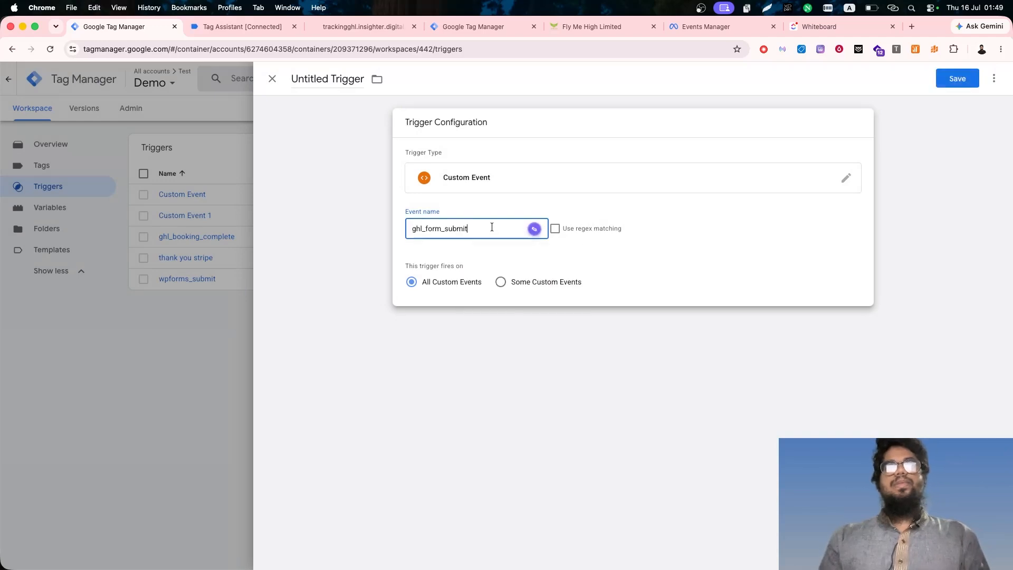
# - Name the trigger ghl_form_submit and save it
pyautogui.click(957, 78)
pyautogui.press('super+v')
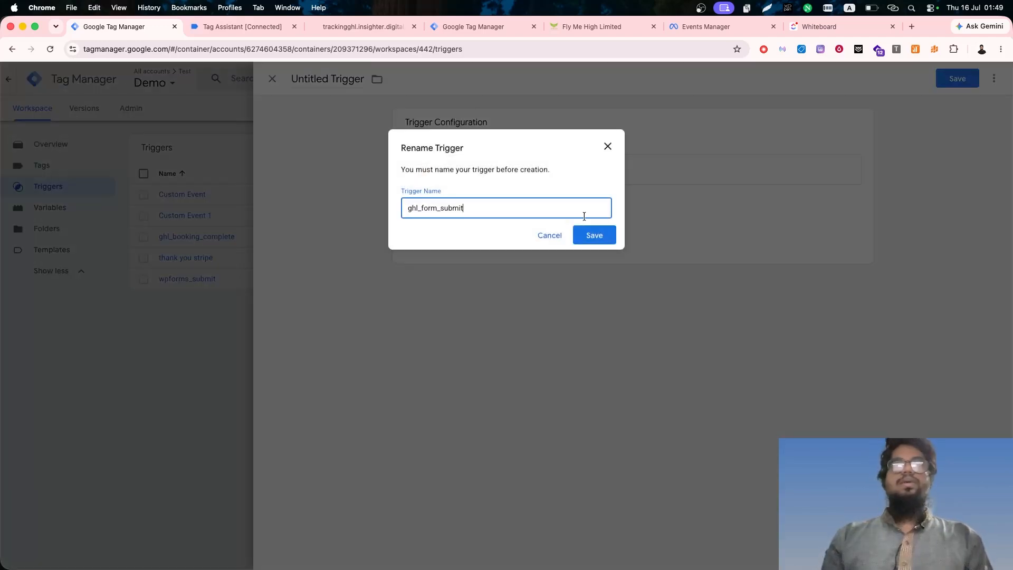
pyautogui.click(587, 237)
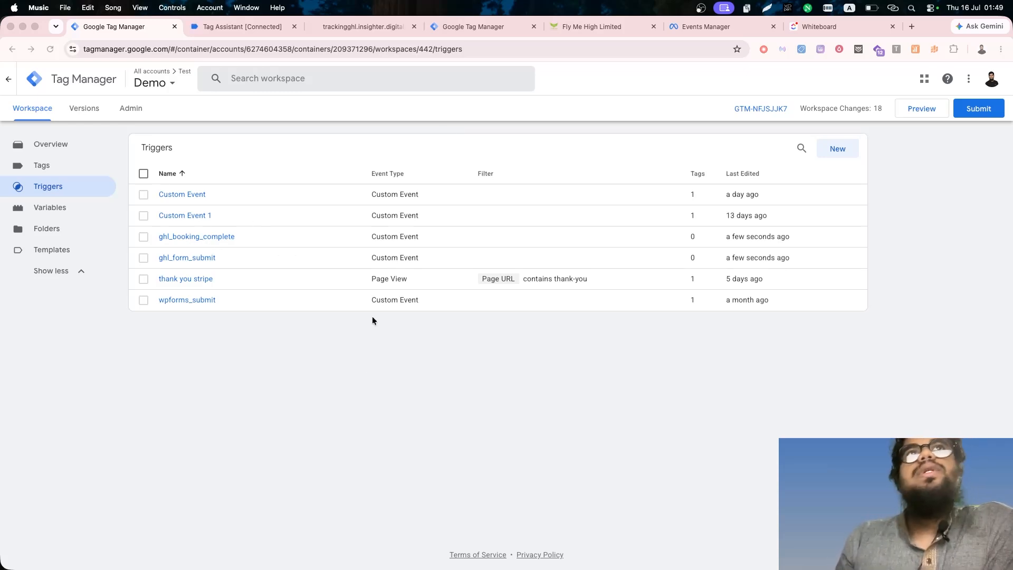
# - Review the form event's API call in Tag Assistant, and start a new user-defined variable in Google Tag Manager
pyautogui.click(241, 26)
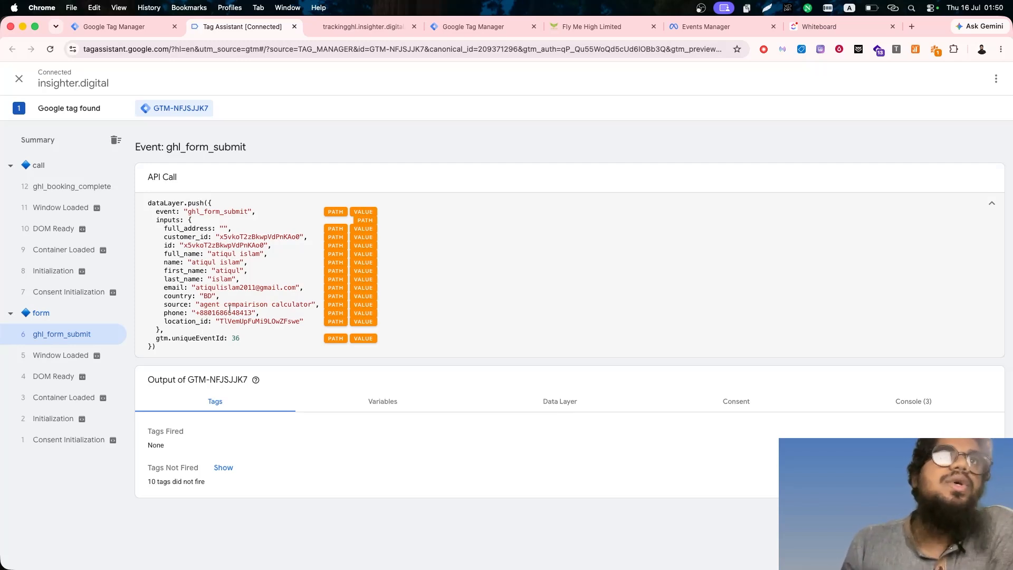
pyautogui.click(486, 238)
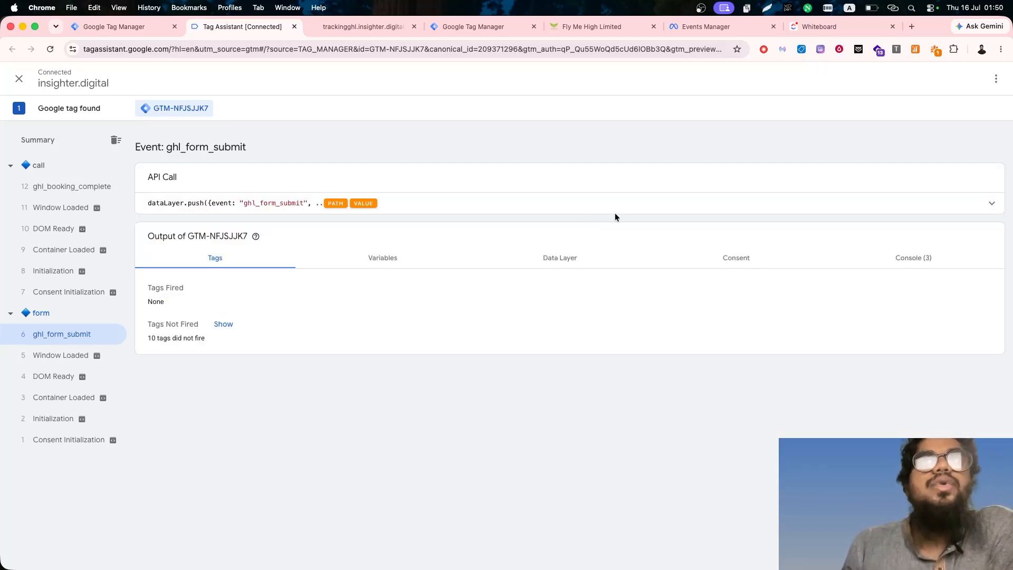
pyautogui.click(690, 209)
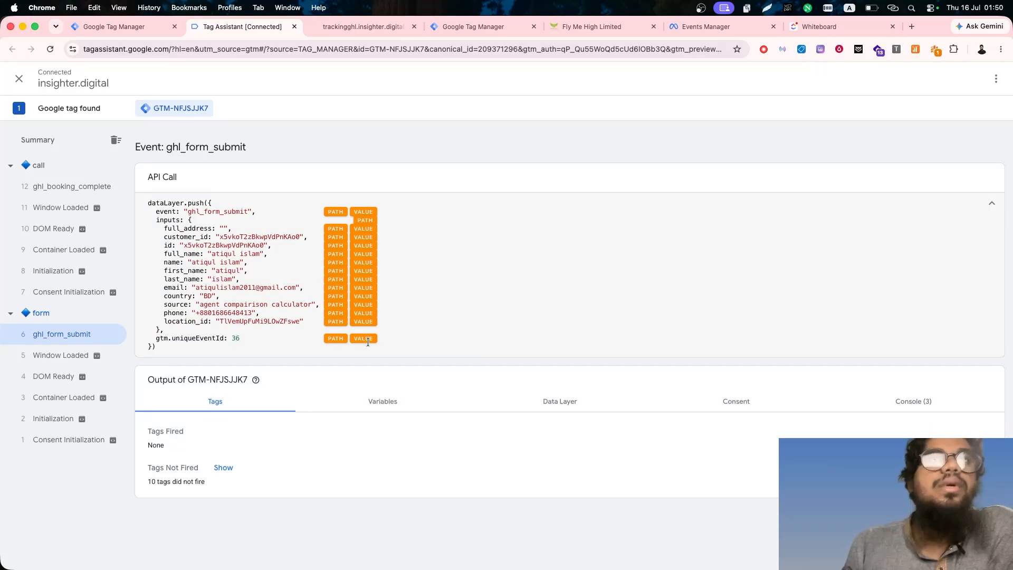
pyautogui.click(127, 26)
pyautogui.click(67, 206)
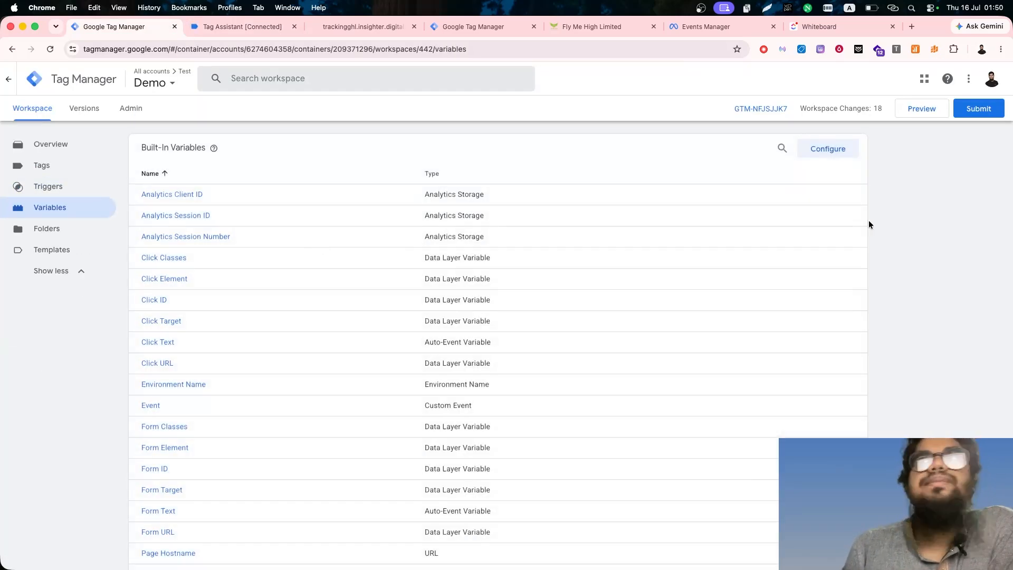
pyautogui.scroll(-8, 318, 240)
pyautogui.click(837, 236)
pyautogui.click(580, 235)
pyautogui.scroll(-5, 923, 284)
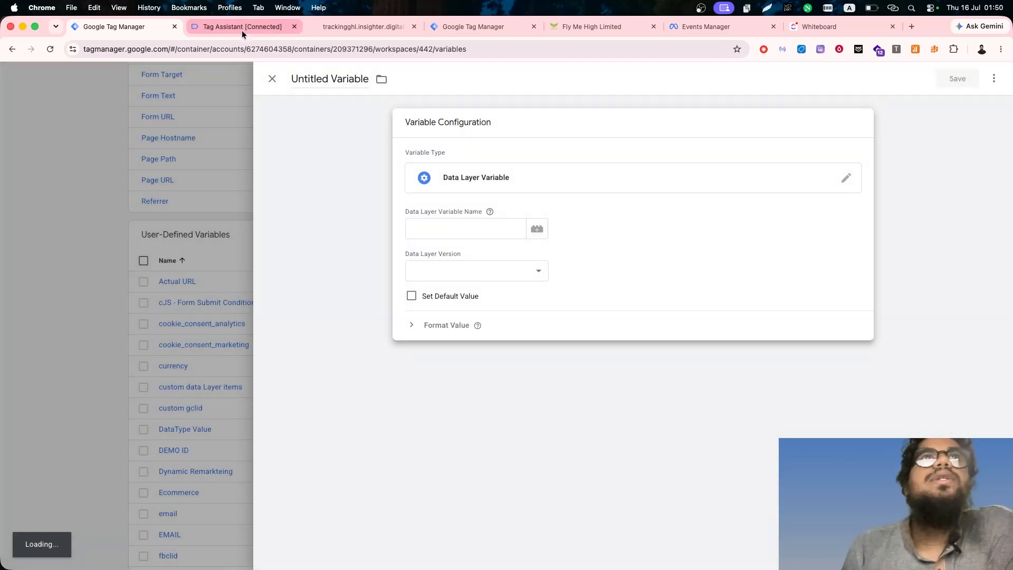
# - Copy the first name path from Tag Assistant and save it as a Data Layer Variable named inputs.first_name
pyautogui.click(242, 26)
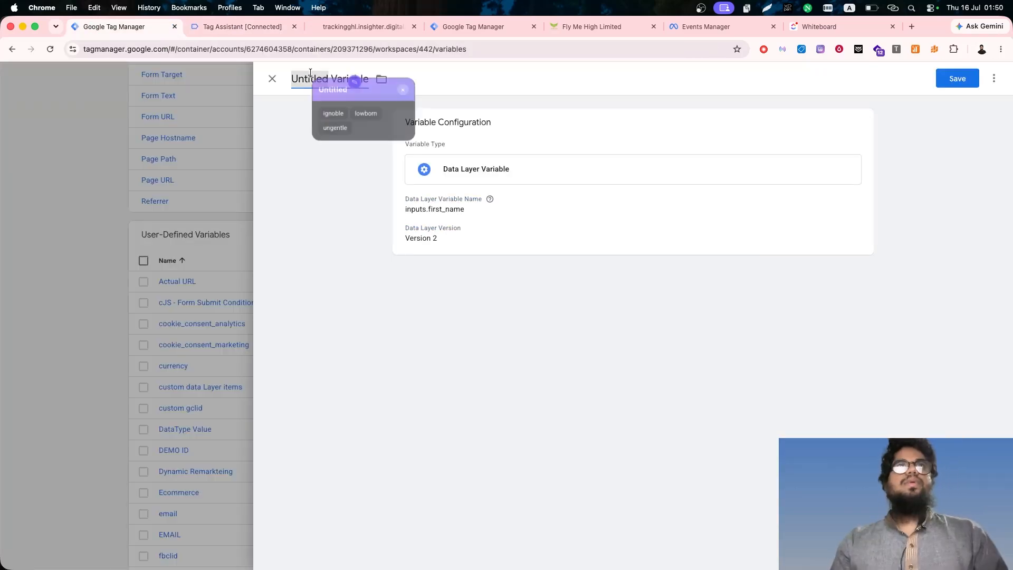
pyautogui.press('super+a')
pyautogui.press('super+v')
pyautogui.press('super+a')
pyautogui.click(238, 23)
pyautogui.click(126, 27)
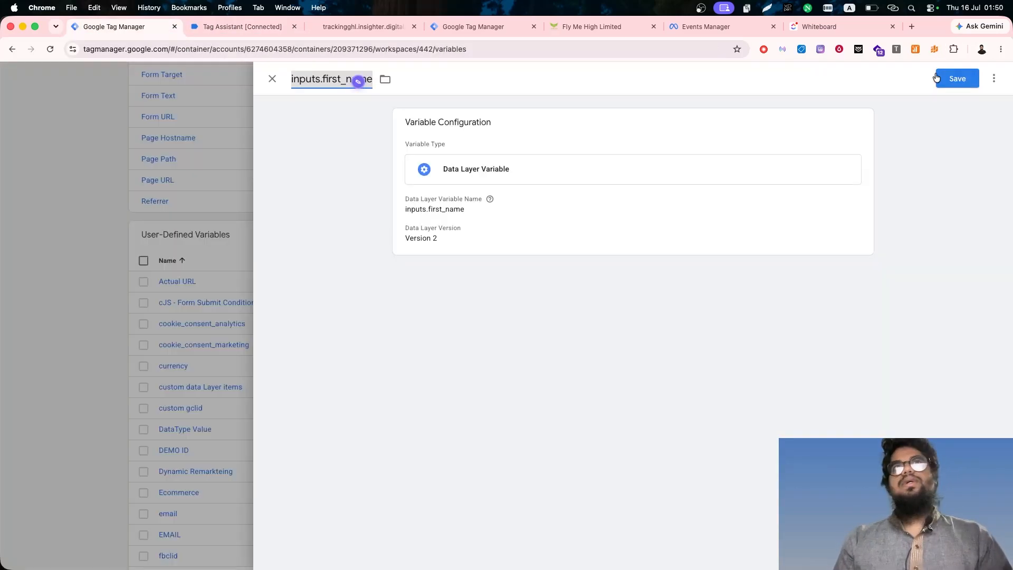
pyautogui.click(940, 77)
# - Copy the last name path from Tag Assistant and save it as a new Data Layer Variable named inputs.last_name
pyautogui.click(221, 28)
pyautogui.click(333, 279)
pyautogui.click(127, 26)
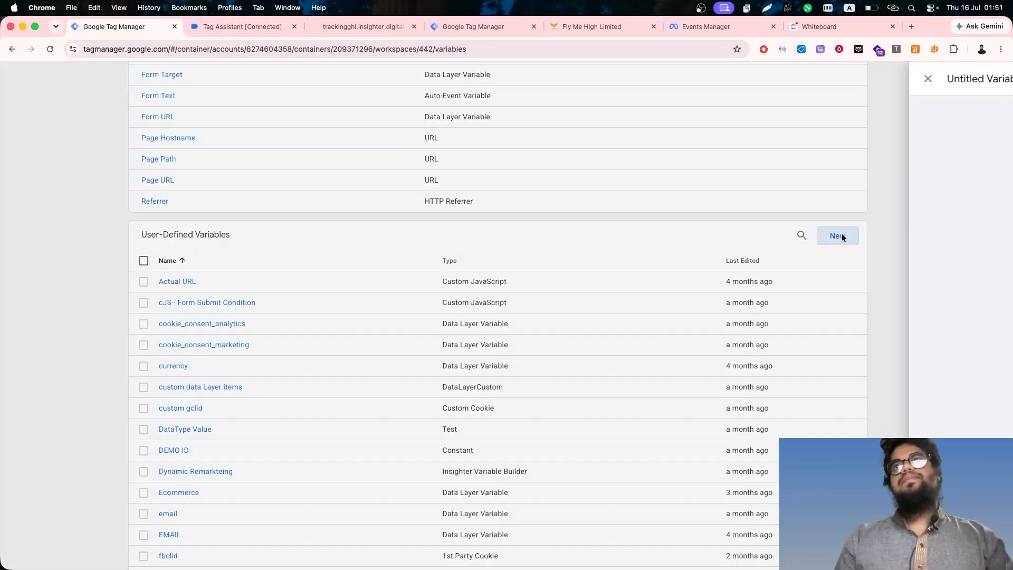
pyautogui.click(841, 236)
pyautogui.click(633, 211)
pyautogui.scroll(-8, 765, 475)
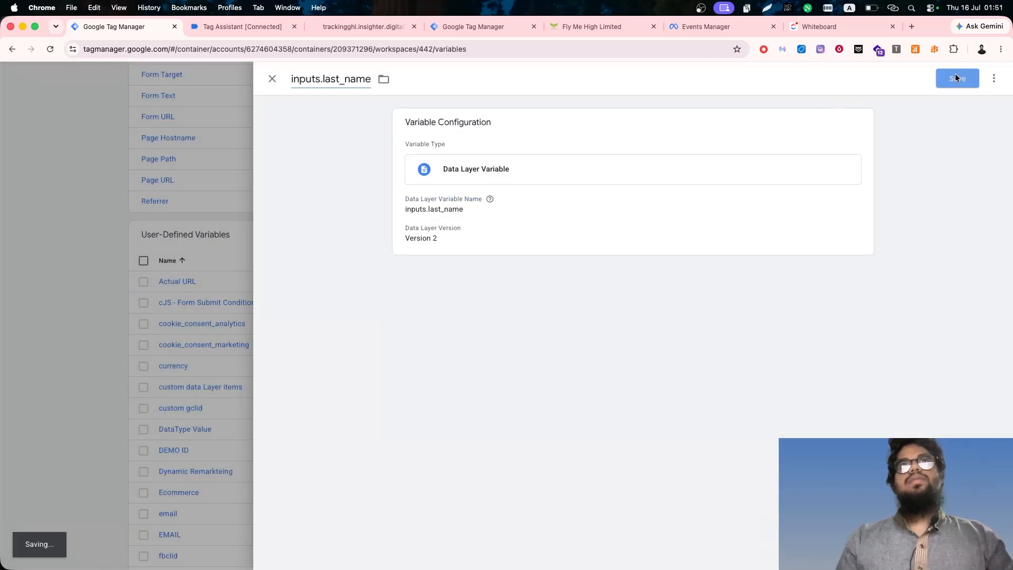
# - Copy the email path from Tag Assistant and save it as a new Data Layer Variable named inputs.email
pyautogui.click(241, 26)
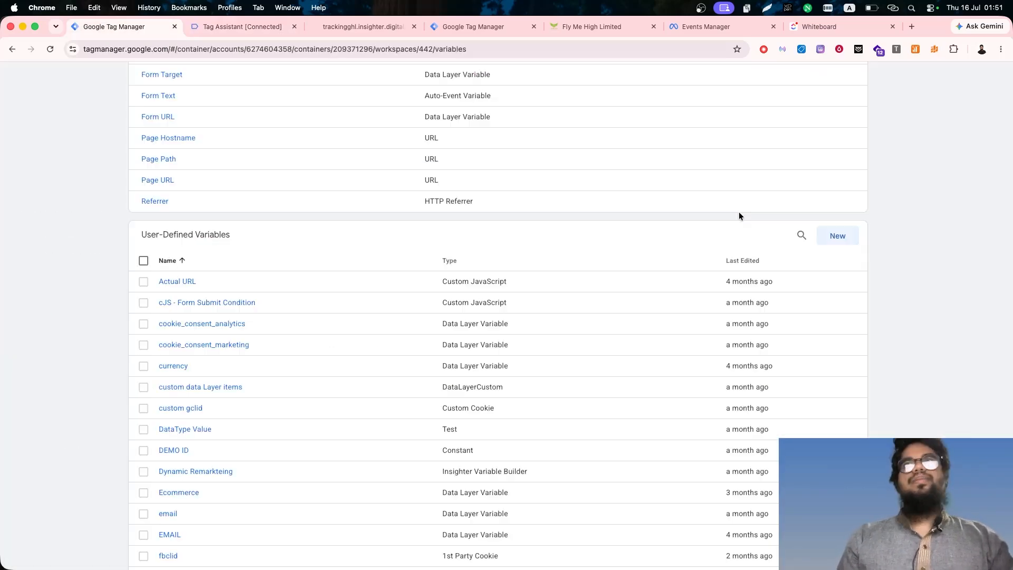
pyautogui.click(838, 236)
pyautogui.click(686, 211)
pyautogui.scroll(-8, 769, 403)
pyautogui.press('super+v')
pyautogui.click(307, 77)
pyautogui.press('super+v')
pyautogui.click(957, 77)
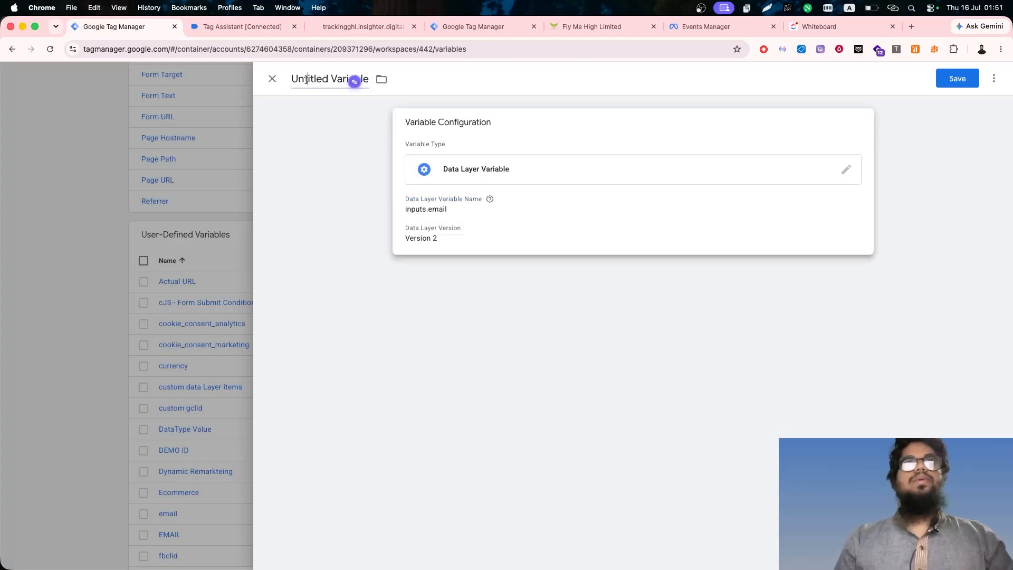
# - Copy the phone path from Tag Assistant and save it as a new Data Layer Variable named inputs.phone
pyautogui.click(242, 27)
pyautogui.click(335, 313)
pyautogui.click(127, 27)
pyautogui.click(835, 238)
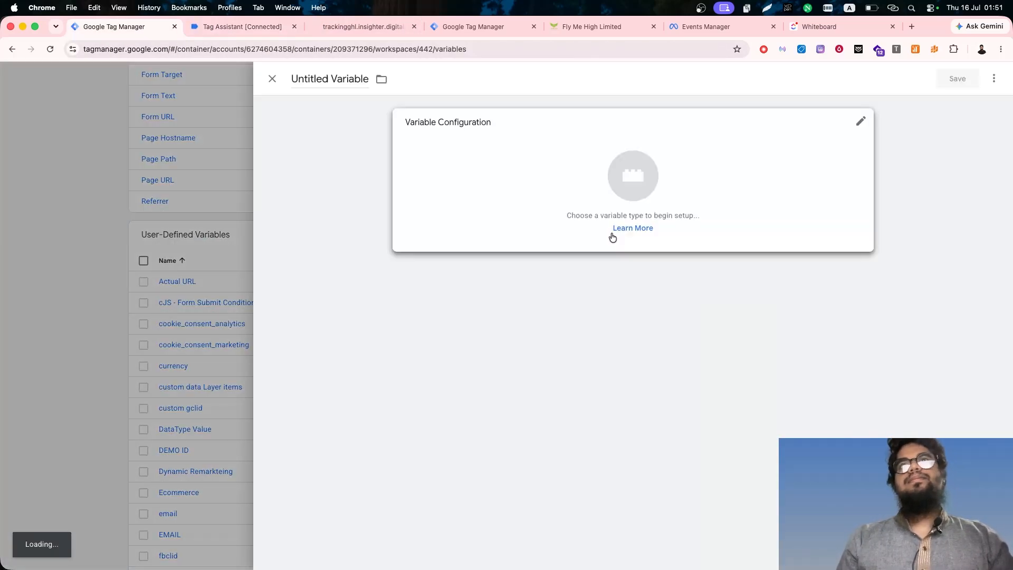
pyautogui.click(610, 221)
pyautogui.scroll(-8, 739, 445)
pyautogui.click(741, 471)
pyautogui.press('super+v')
pyautogui.click(329, 79)
pyautogui.press('super+v')
pyautogui.click(958, 78)
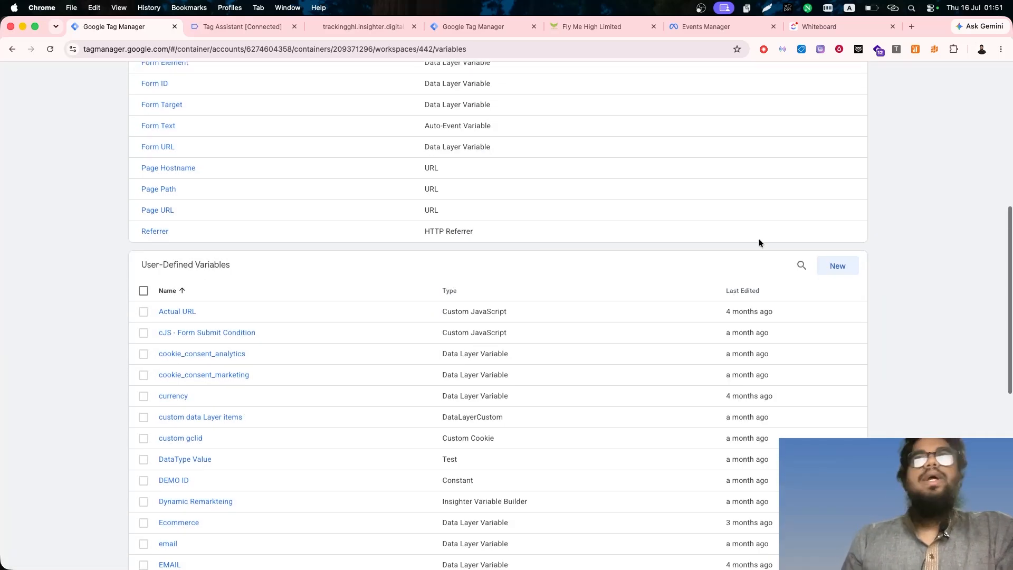
# - Copy the country path from Tag Assistant and save it as a new Data Layer Variable named inputs.country
pyautogui.click(838, 265)
pyautogui.click(634, 221)
pyautogui.click(227, 26)
pyautogui.click(335, 296)
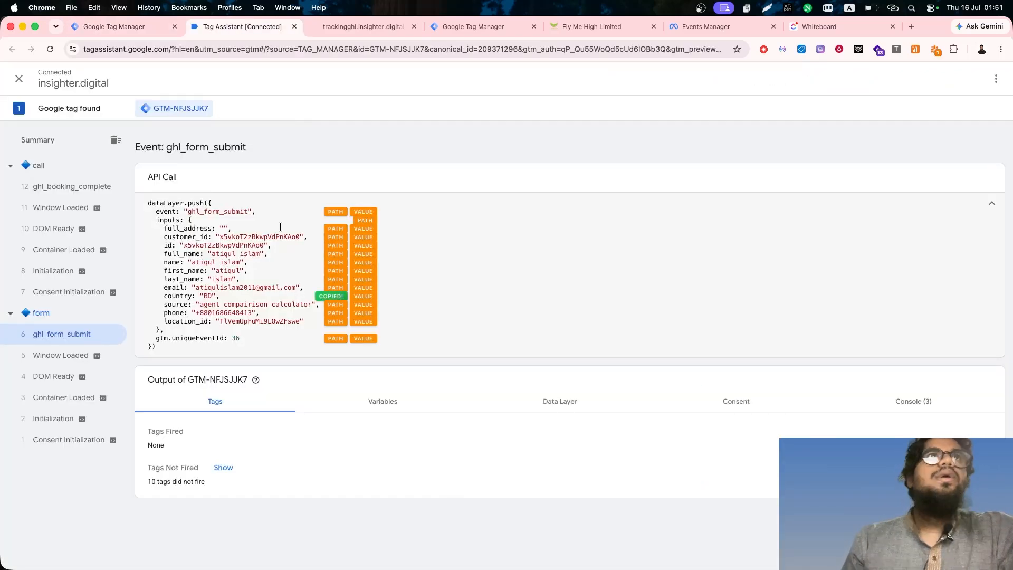
pyautogui.click(126, 26)
pyautogui.scroll(-8, 769, 349)
pyautogui.click(741, 471)
pyautogui.press('super+v')
pyautogui.click(349, 79)
pyautogui.press('super+v')
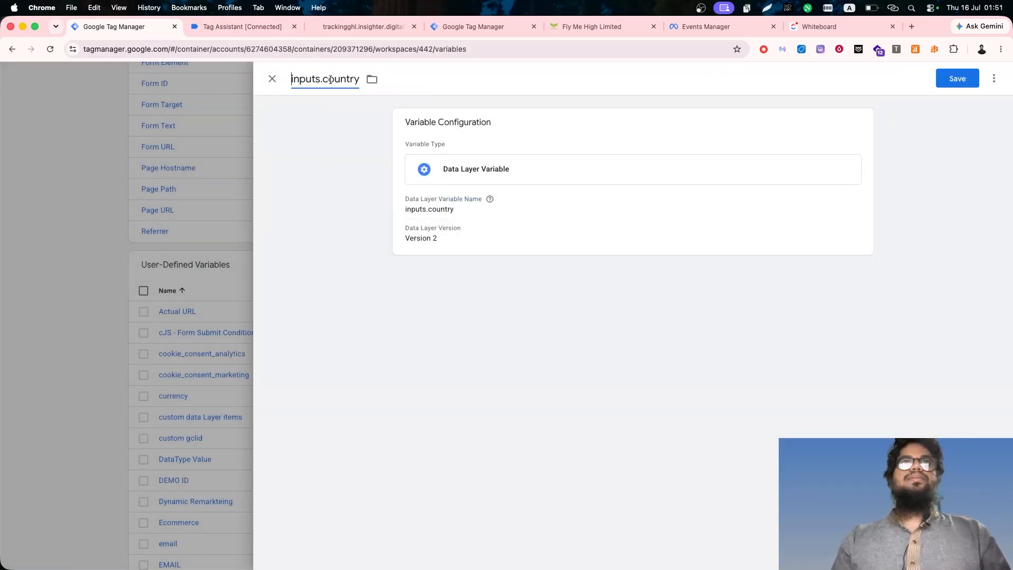
pyautogui.click(958, 78)
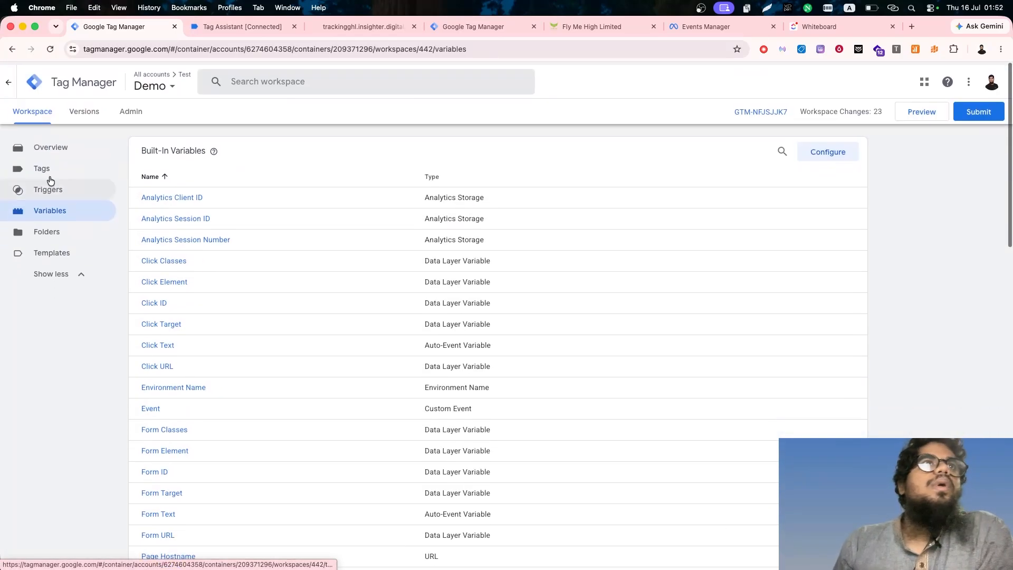
# - Start a new tag in the Demo workspace and choose Meta Pixel by facebook as its tag type
pyautogui.click(40, 167)
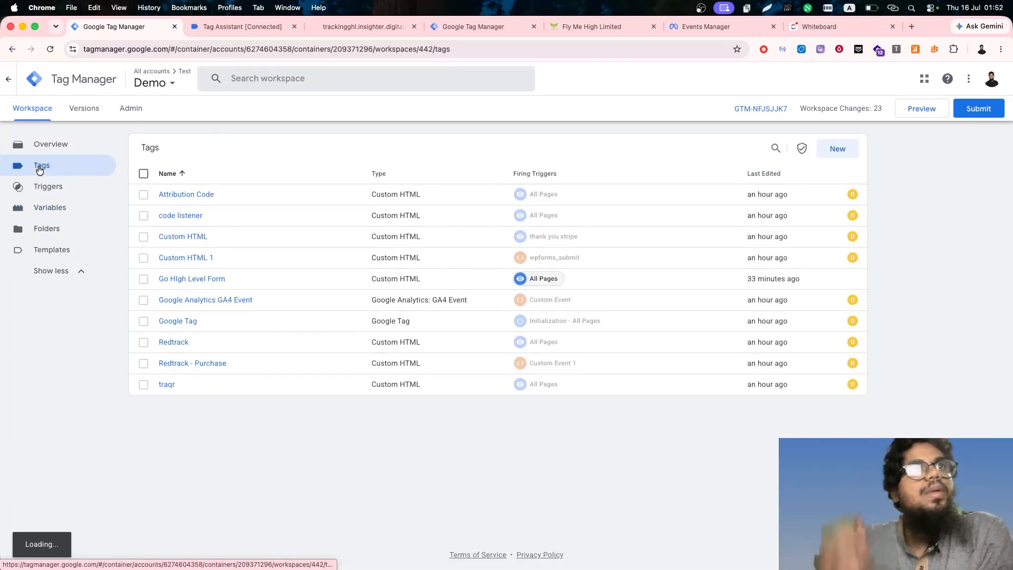
pyautogui.click(839, 147)
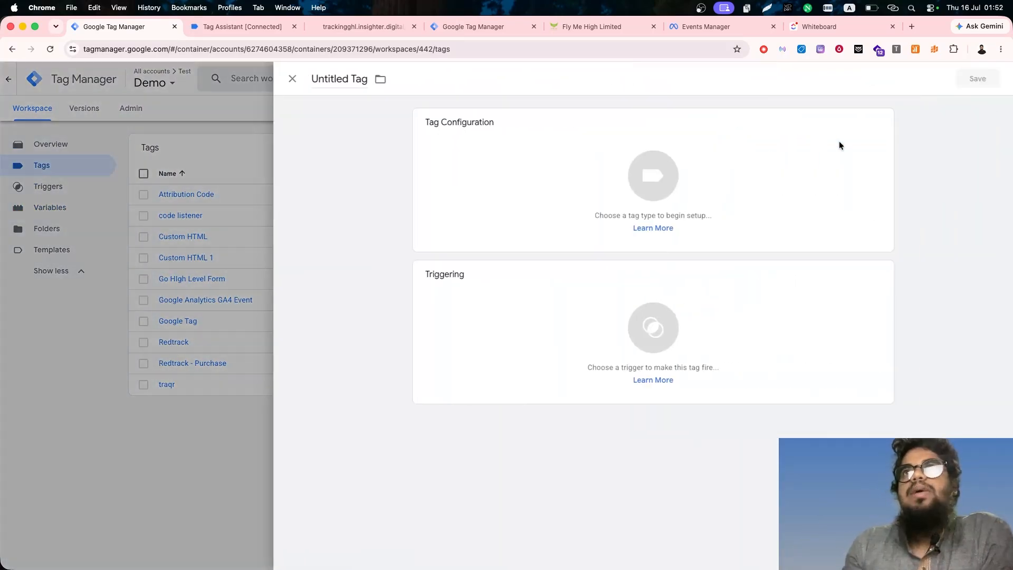
pyautogui.click(645, 163)
pyautogui.scroll(-10, 753, 302)
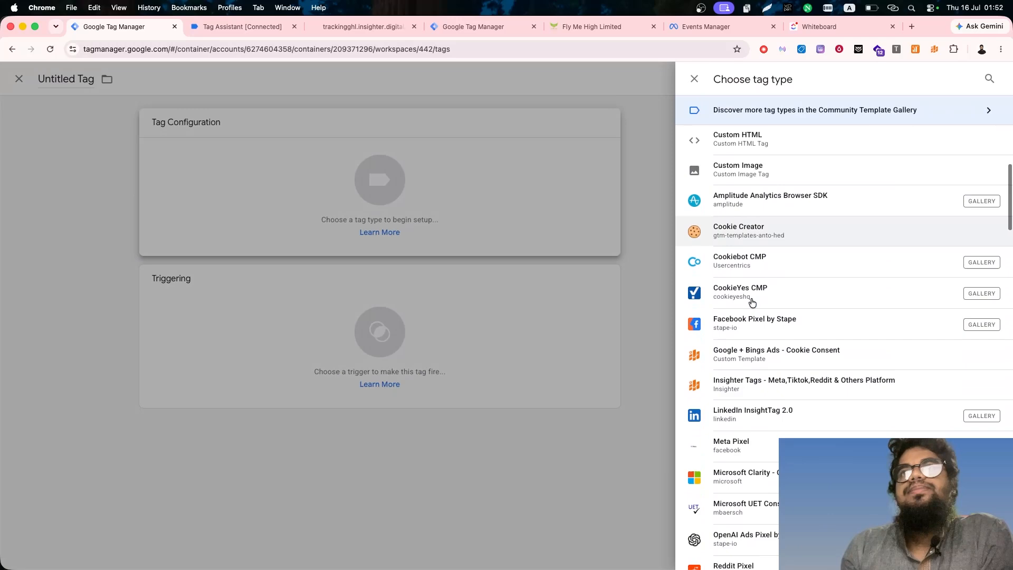
pyautogui.scroll(3, 752, 303)
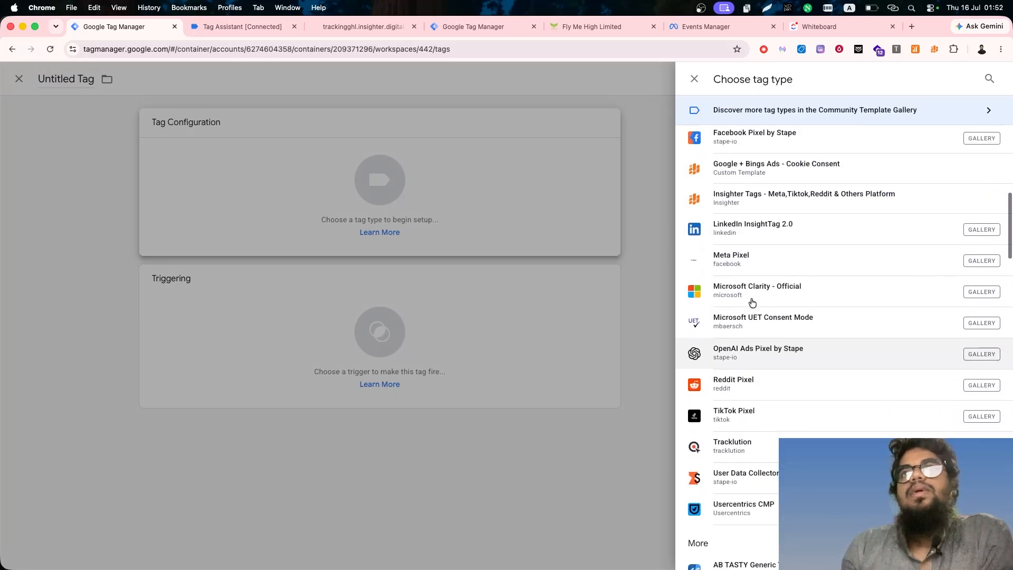
pyautogui.scroll(-2, 751, 297)
pyautogui.click(755, 181)
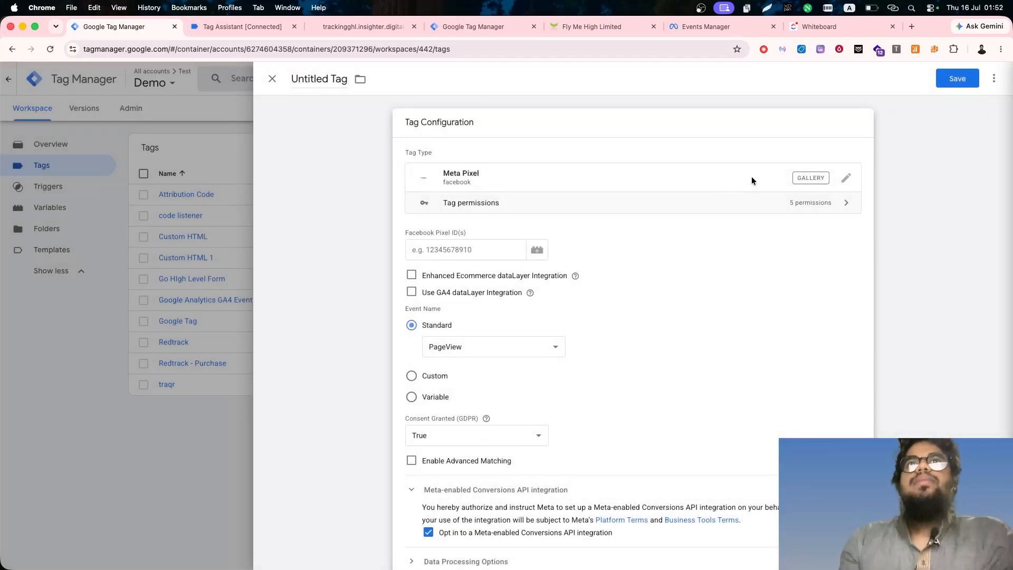
# - Copy the pixel's dataset ID from Meta Events Manager and return to the new tag in Google Tag Manager
pyautogui.click(421, 231)
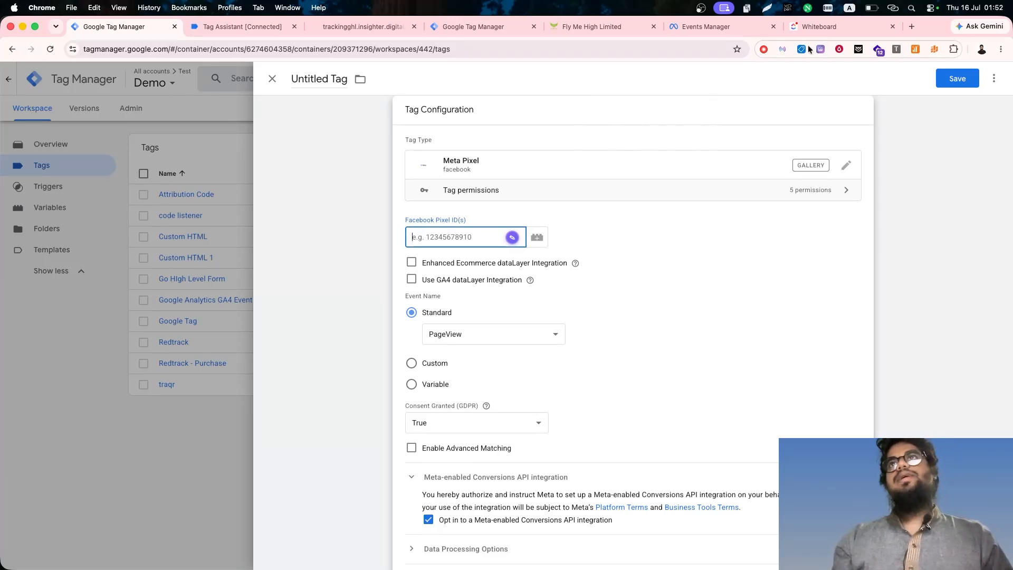
pyautogui.click(847, 27)
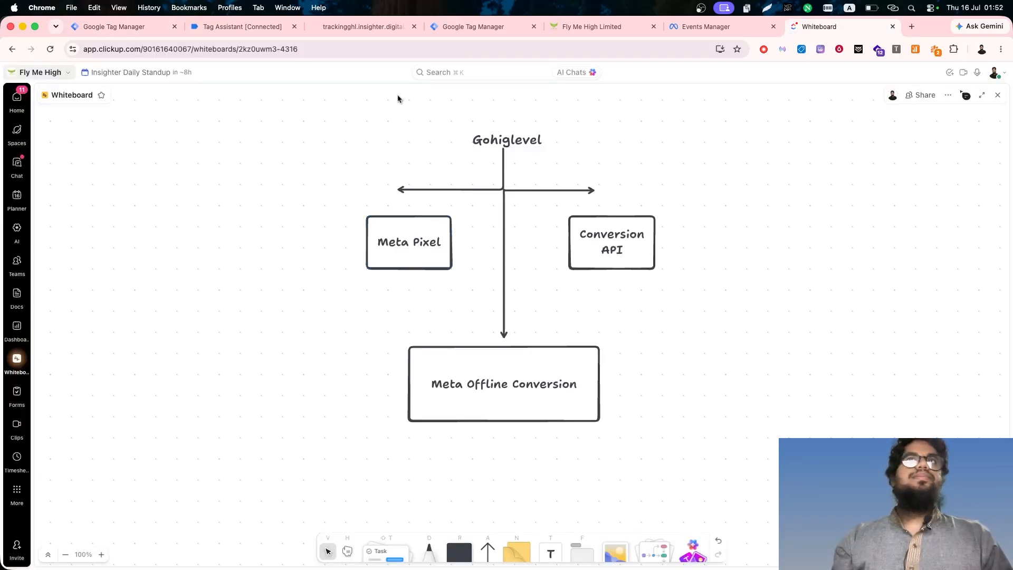
pyautogui.click(687, 28)
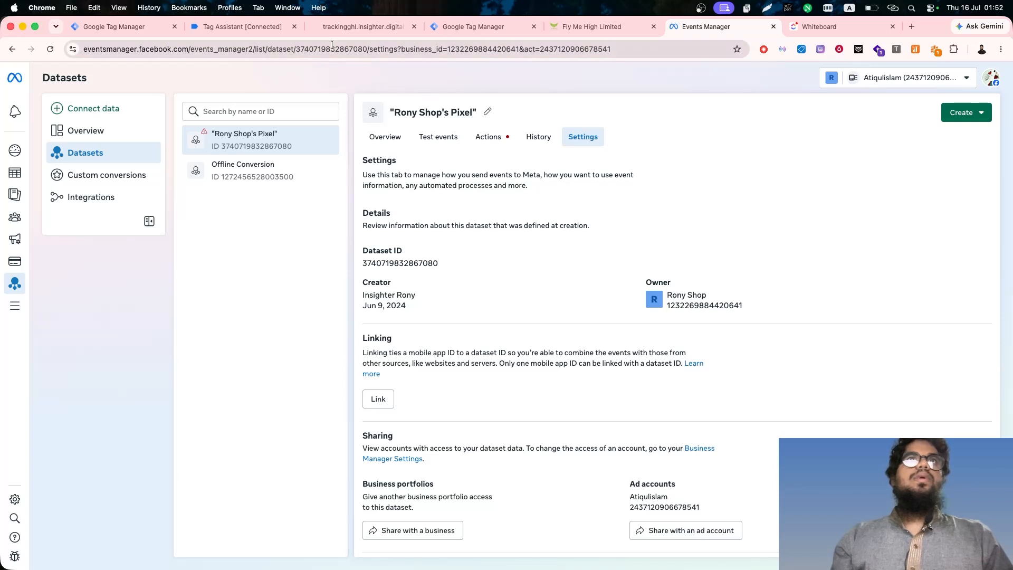
pyautogui.moveTo(365, 47); pyautogui.dragTo(302, 46)
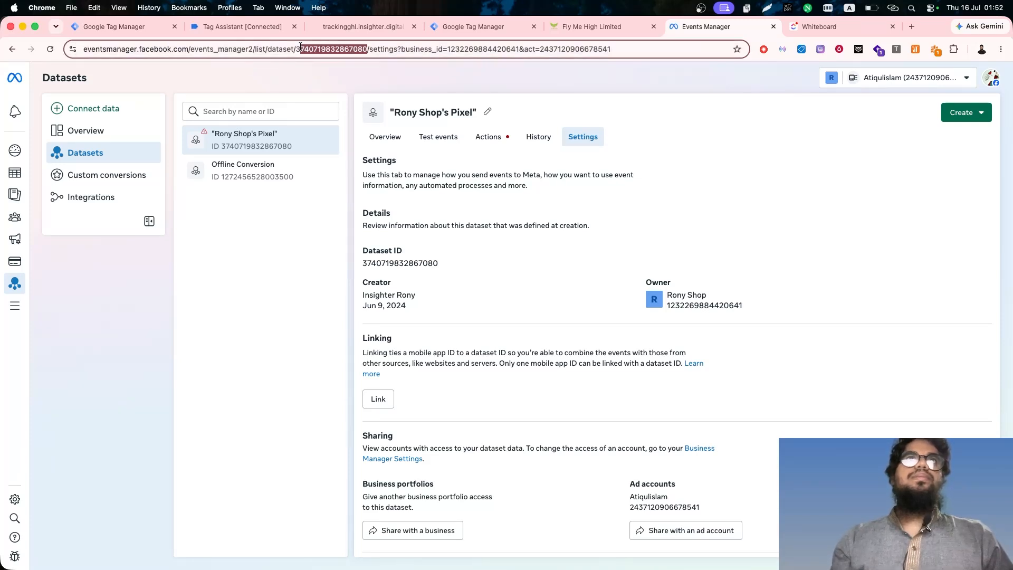
pyautogui.click(113, 26)
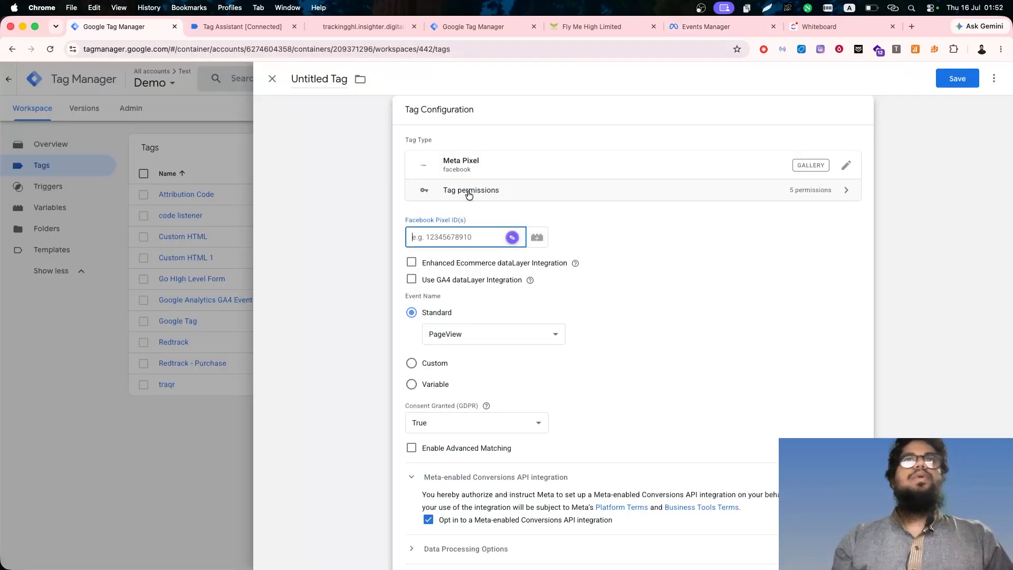
# - Create a variable named Pixel ID holding the copied dataset ID, and use it as the tag's Facebook Pixel ID
pyautogui.click(543, 237)
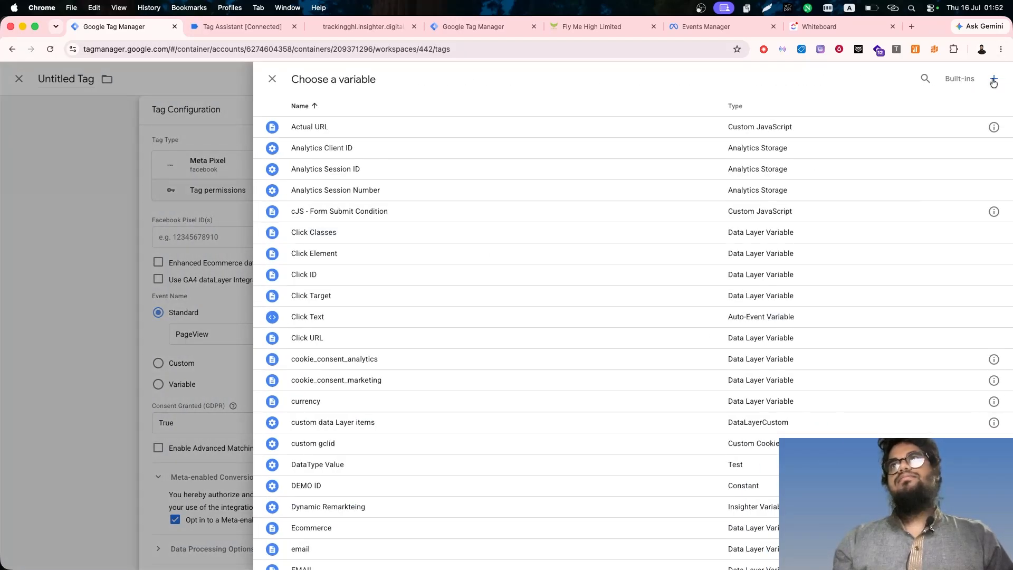
pyautogui.click(993, 81)
pyautogui.click(708, 170)
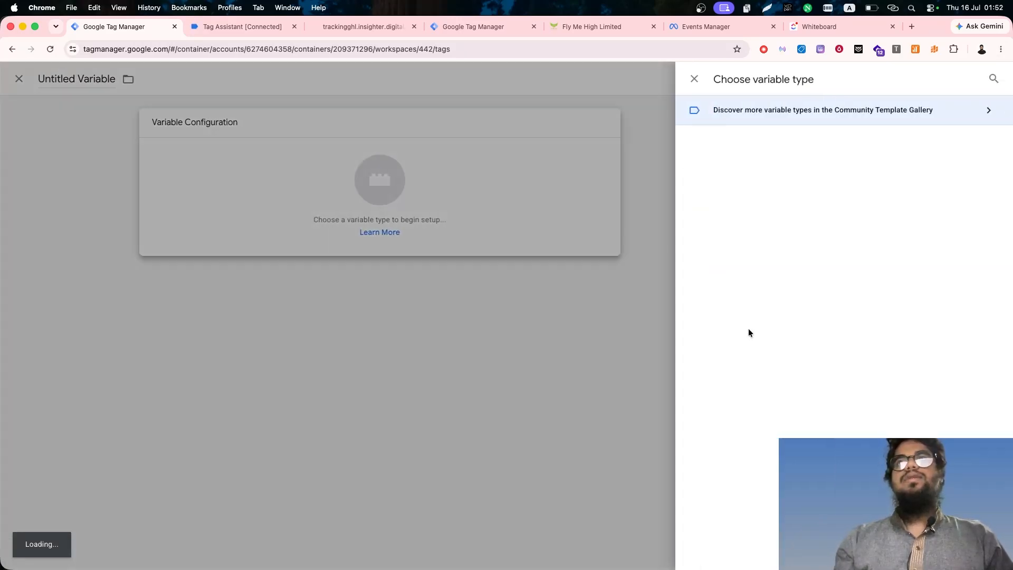
pyautogui.scroll(-8, 748, 333)
pyautogui.scroll(-5, 750, 332)
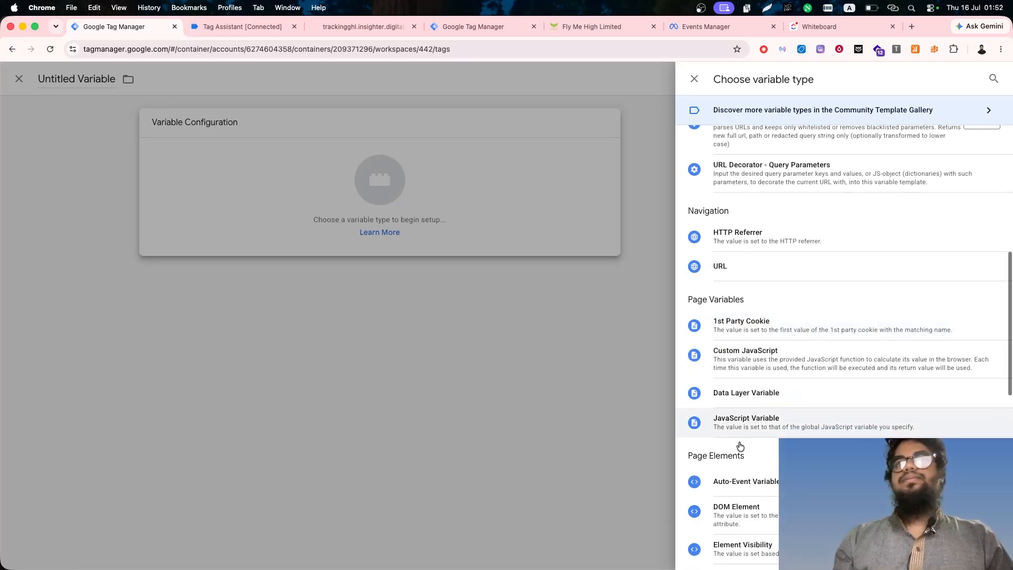
pyautogui.click(731, 489)
pyautogui.click(497, 229)
pyautogui.press('super+v')
pyautogui.click(309, 78)
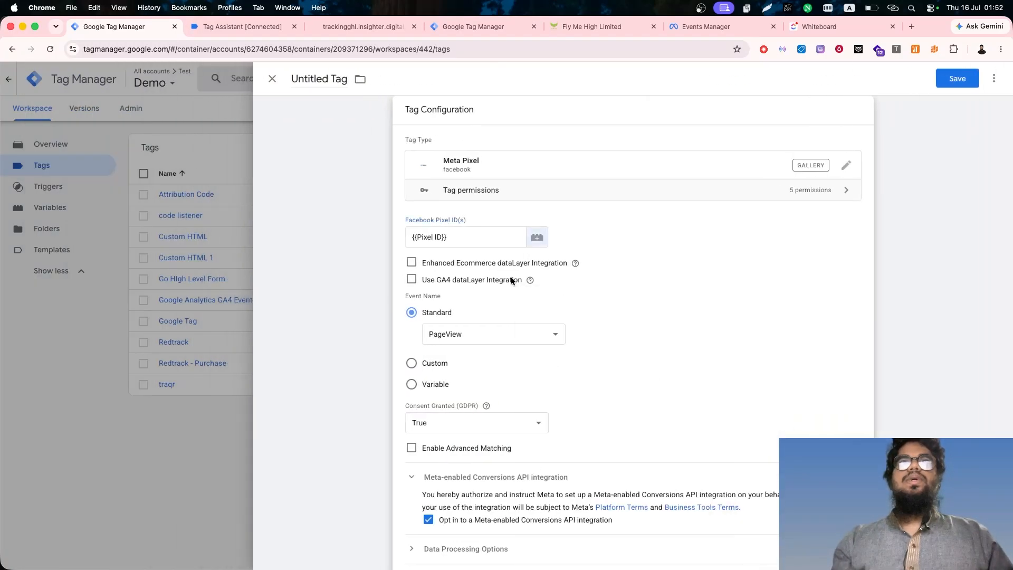
# - Make the Meta Pixel tag fire on the All Pages trigger and name it Facebook - Page View
pyautogui.scroll(-1, 468, 385)
pyautogui.scroll(-5, 468, 381)
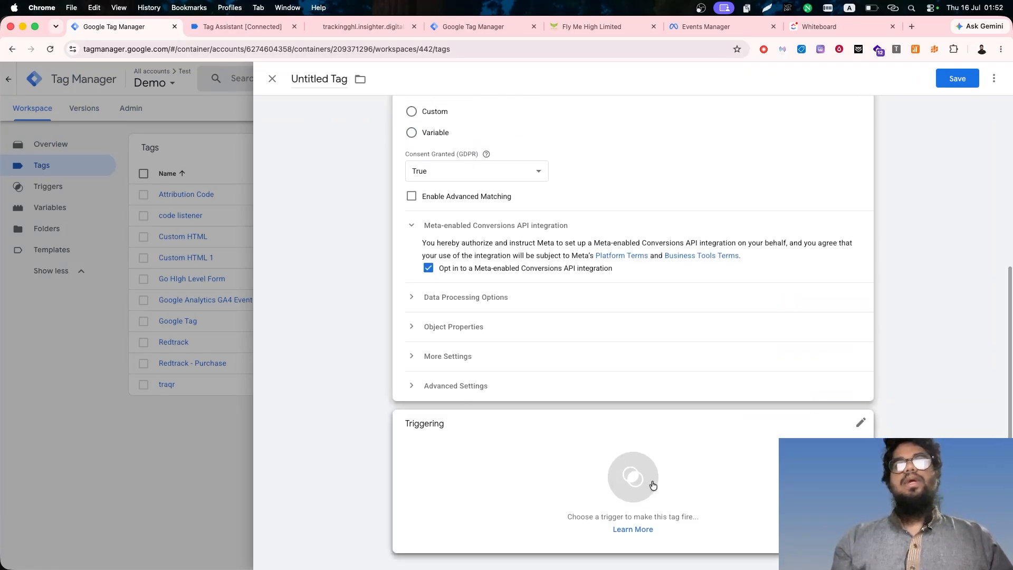
pyautogui.click(650, 481)
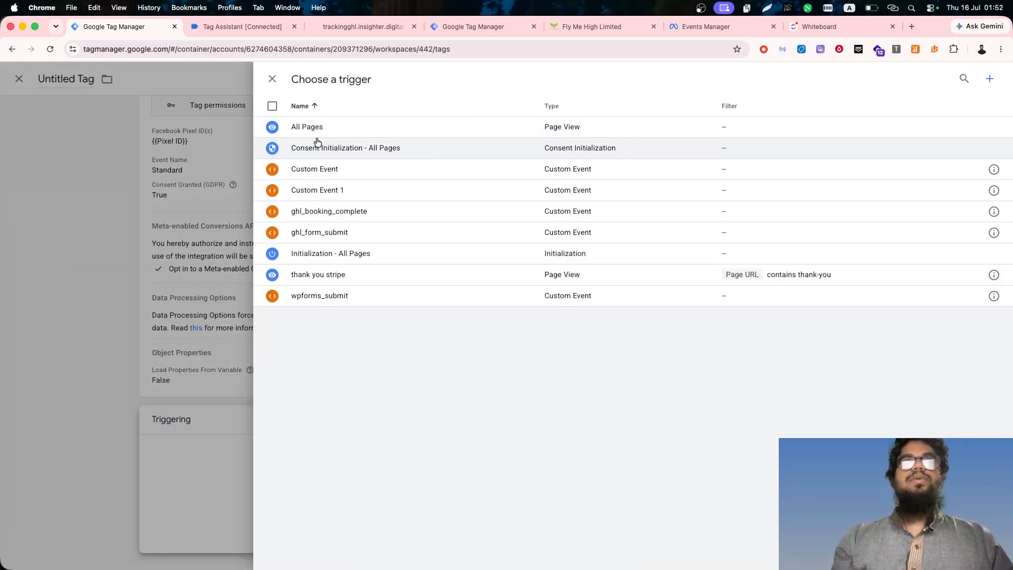
pyautogui.click(338, 128)
pyautogui.scroll(2, 543, 364)
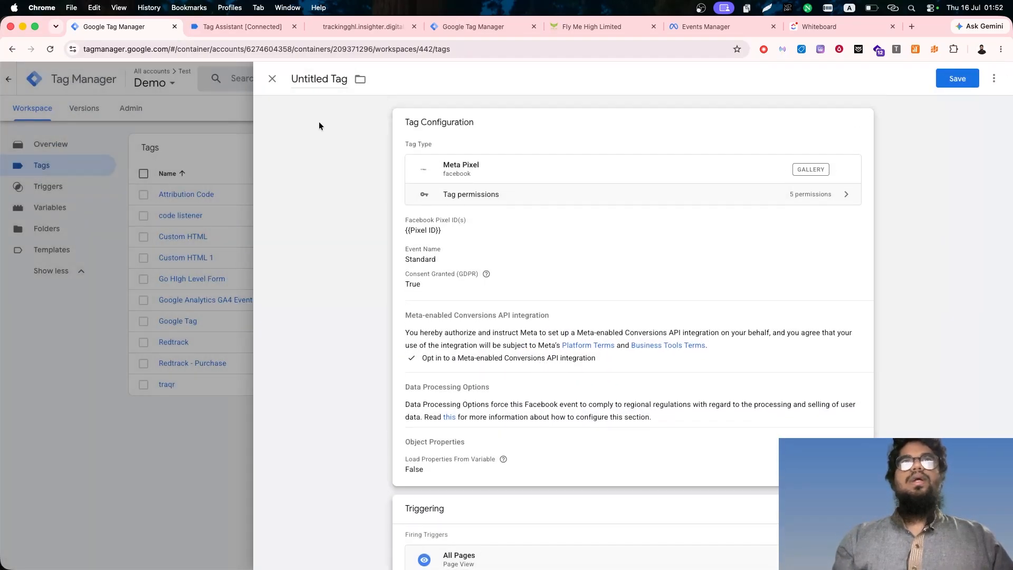
pyautogui.doubleClick(310, 79)
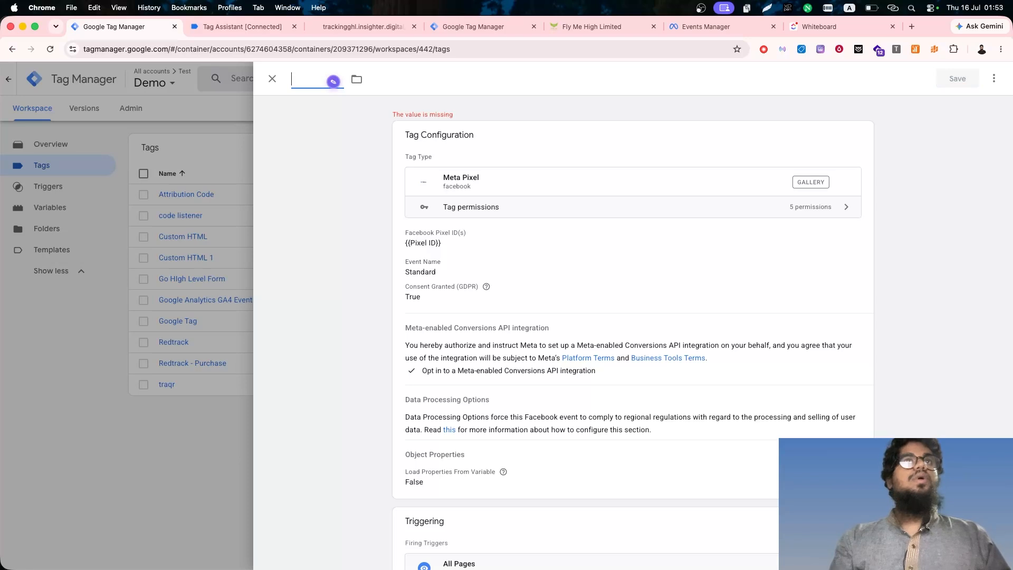
pyautogui.write('Facebook - Page View')
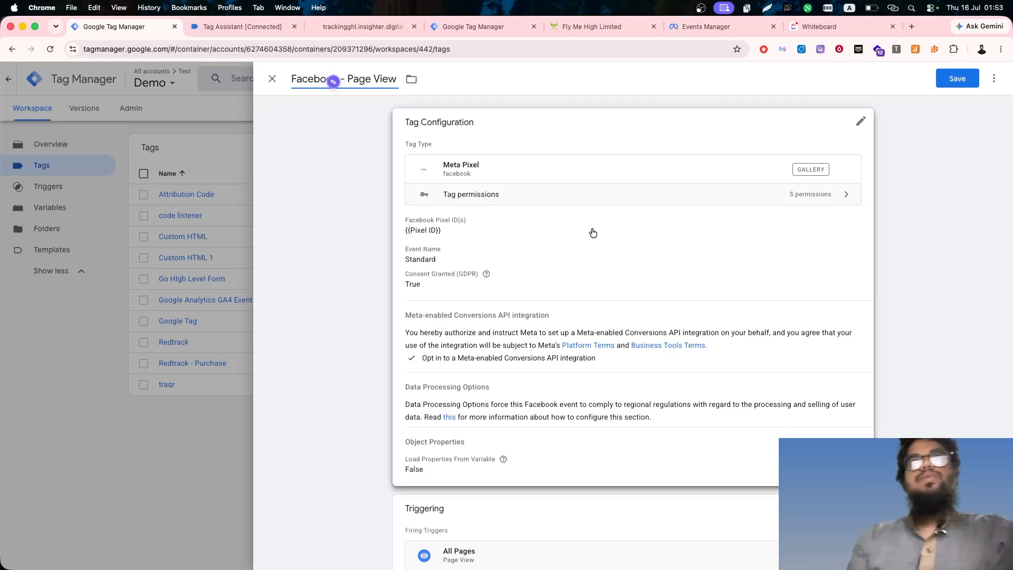
# - Start a new variable for the Event ID setting of the Facebook - Page View tag
pyautogui.scroll(-1, 528, 401)
pyautogui.click(527, 400)
pyautogui.scroll(-5, 633, 311)
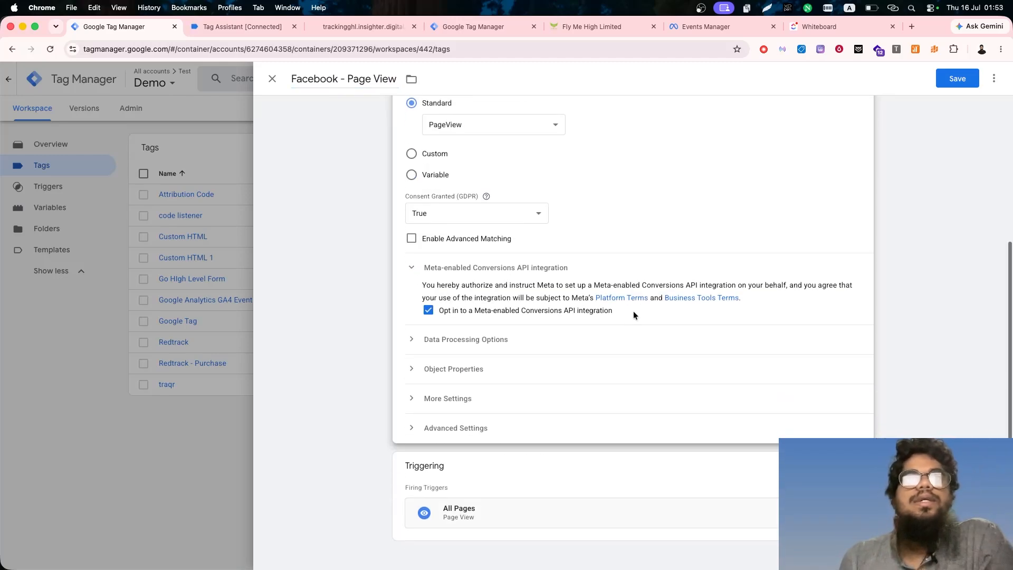
pyautogui.click(453, 414)
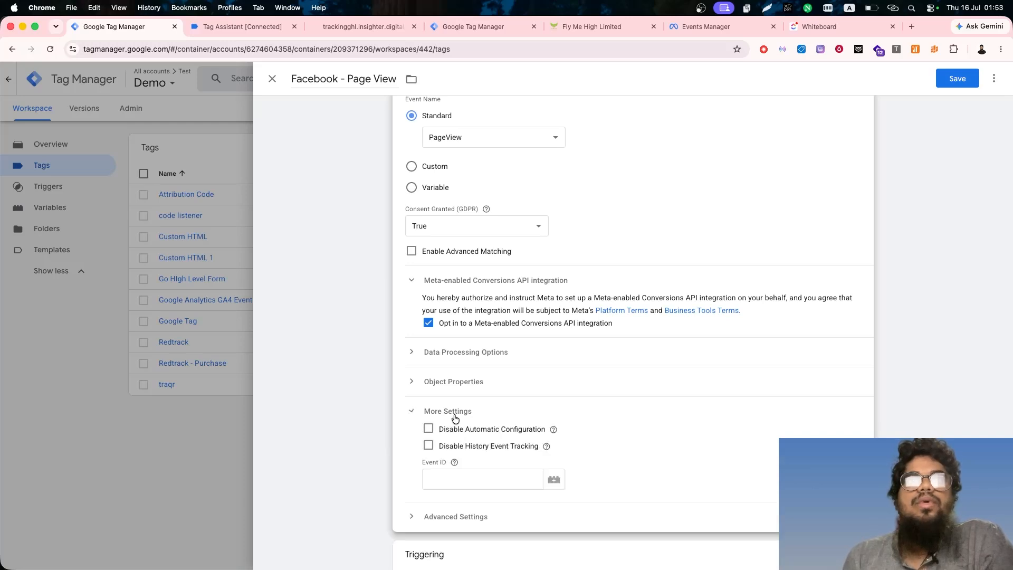
pyautogui.scroll(-3, 455, 416)
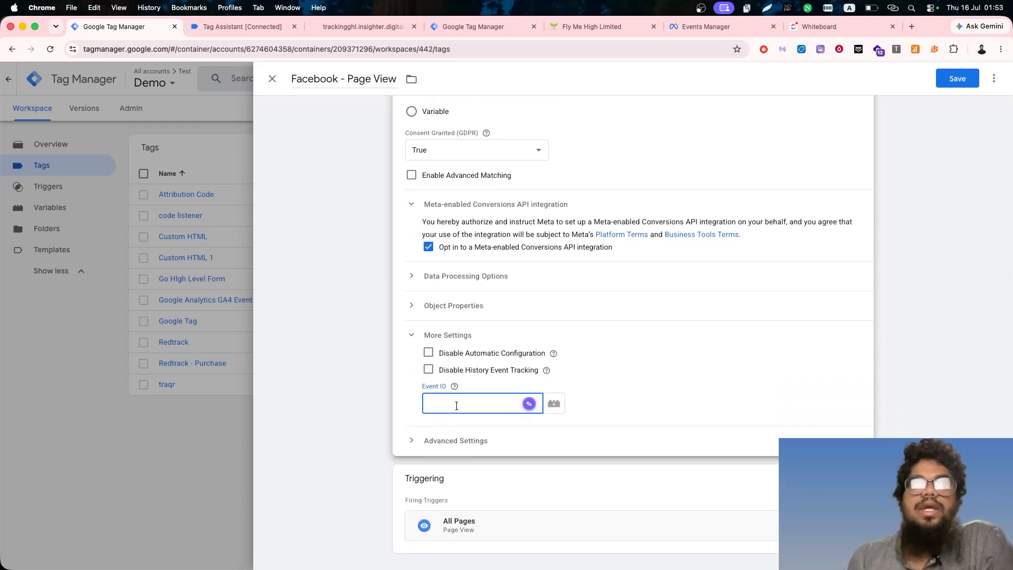
pyautogui.click(560, 405)
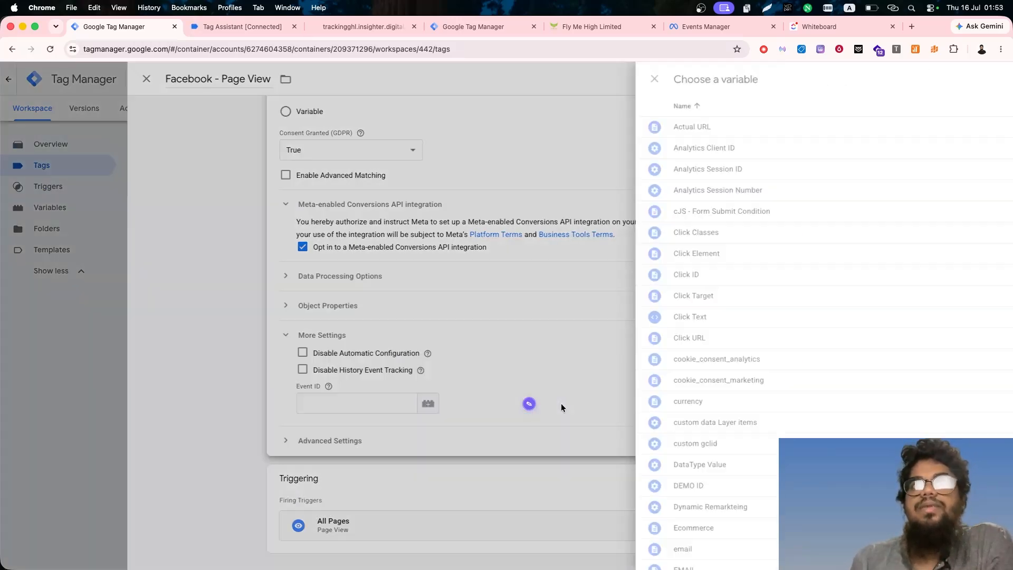
pyautogui.click(996, 81)
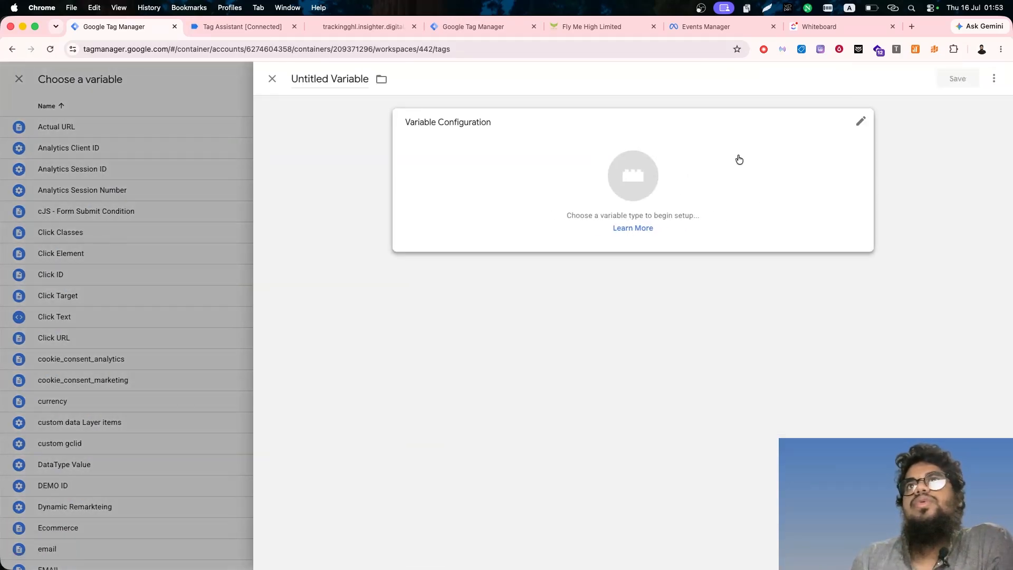
# - Create the variable from the Event Id template under the name Event Id, and save the Facebook - Page View tag
pyautogui.click(720, 154)
pyautogui.scroll(-2, 783, 335)
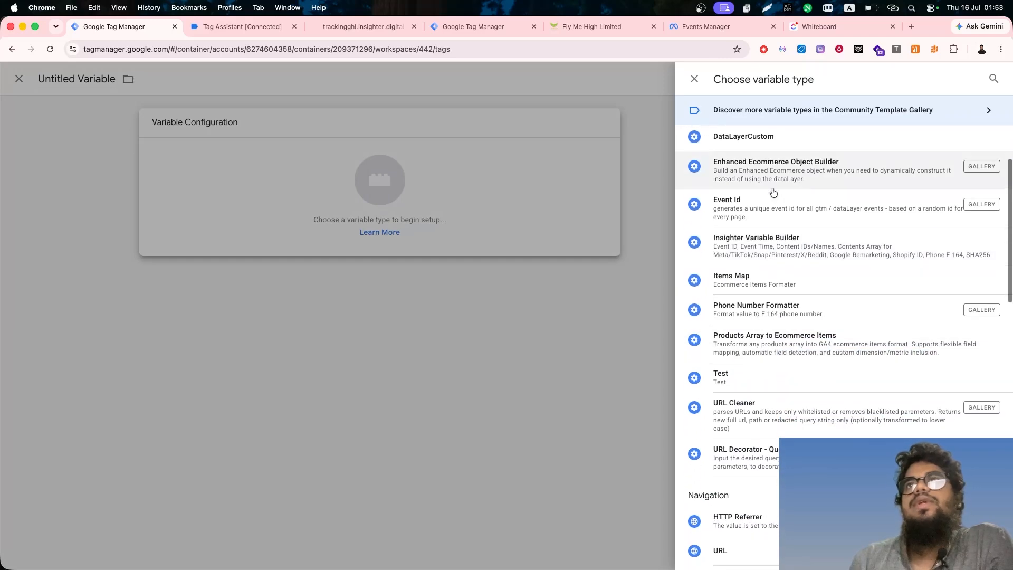
pyautogui.click(749, 211)
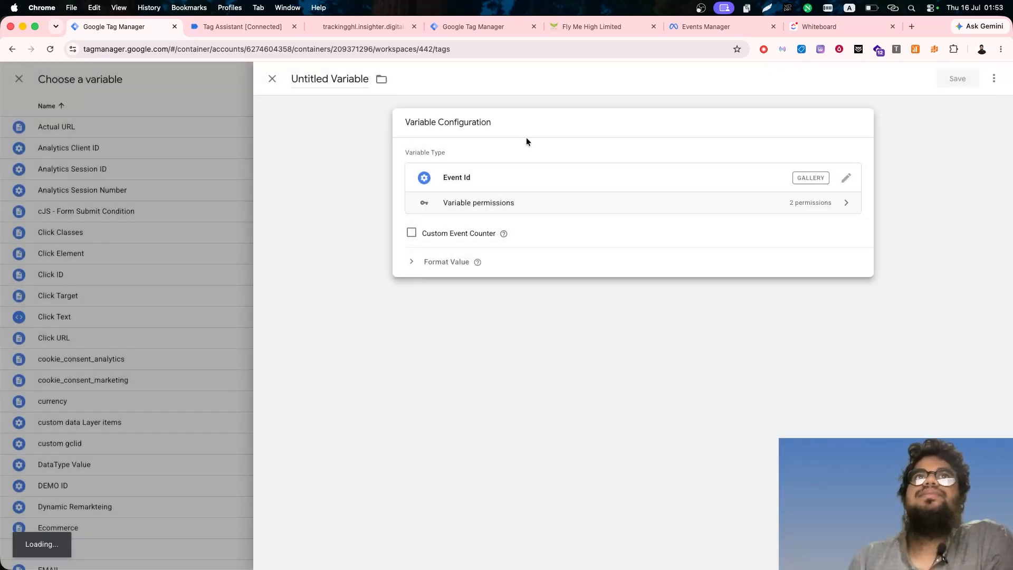
pyautogui.click(943, 70)
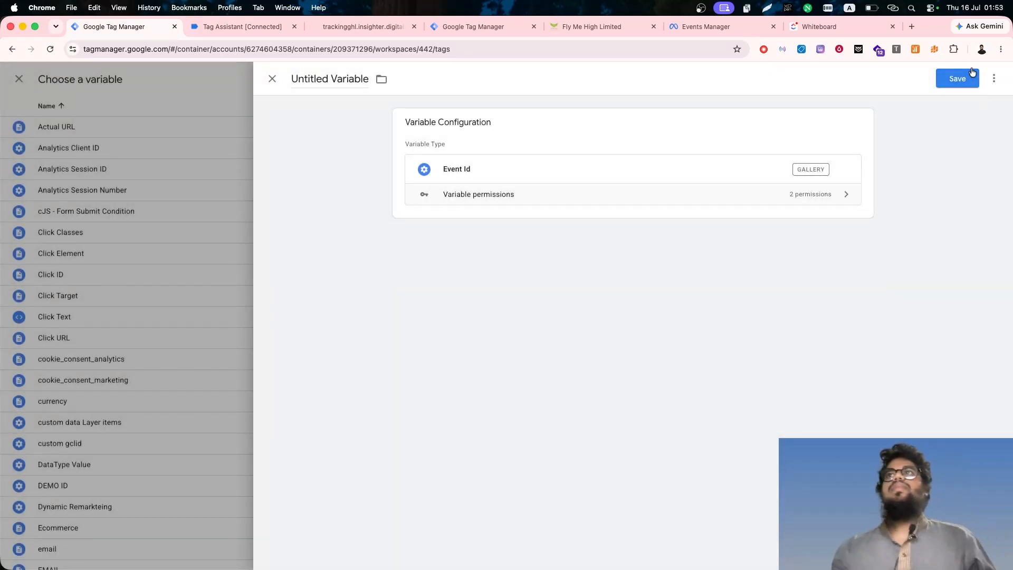
pyautogui.click(962, 79)
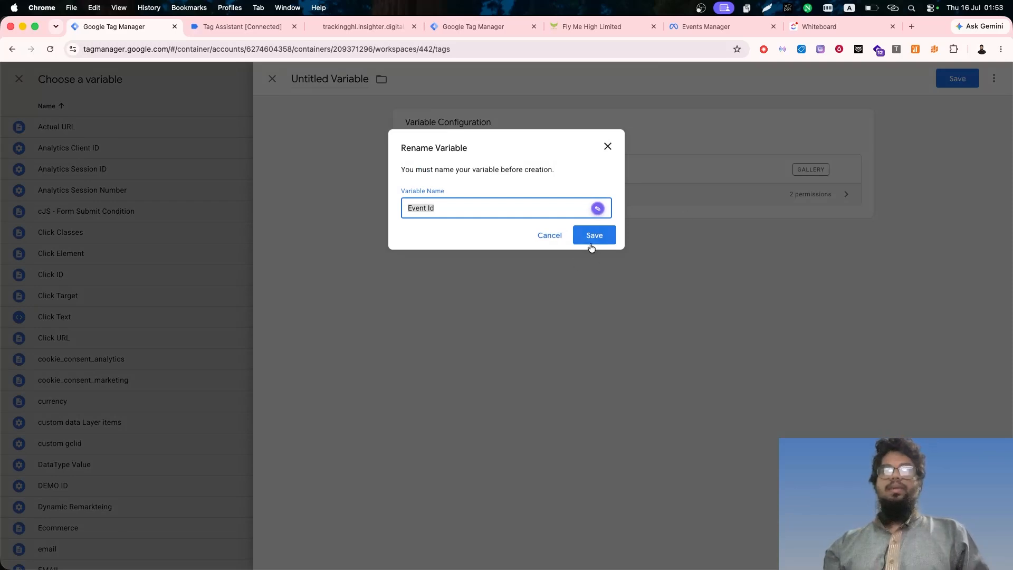
pyautogui.click(593, 235)
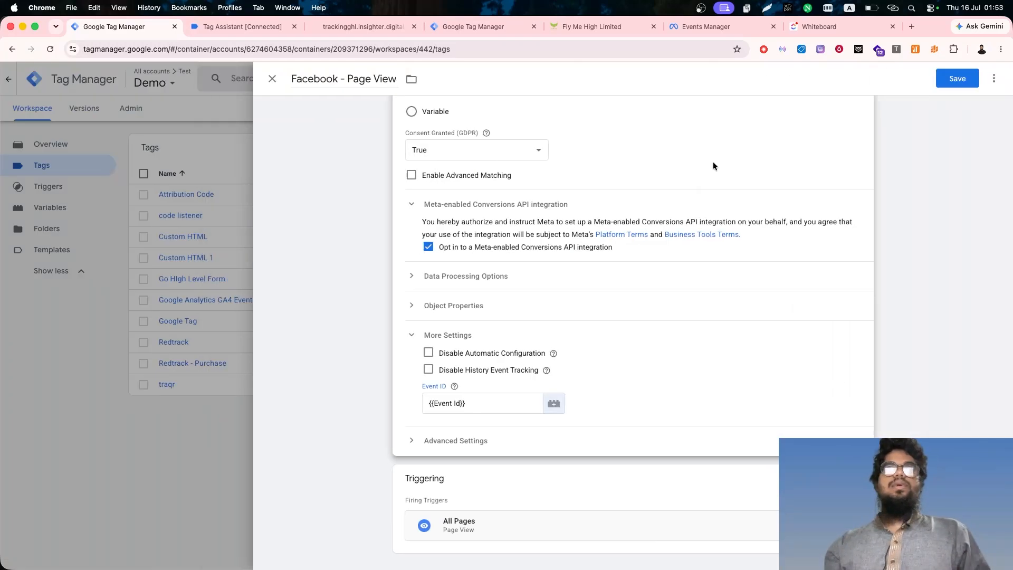
pyautogui.click(958, 77)
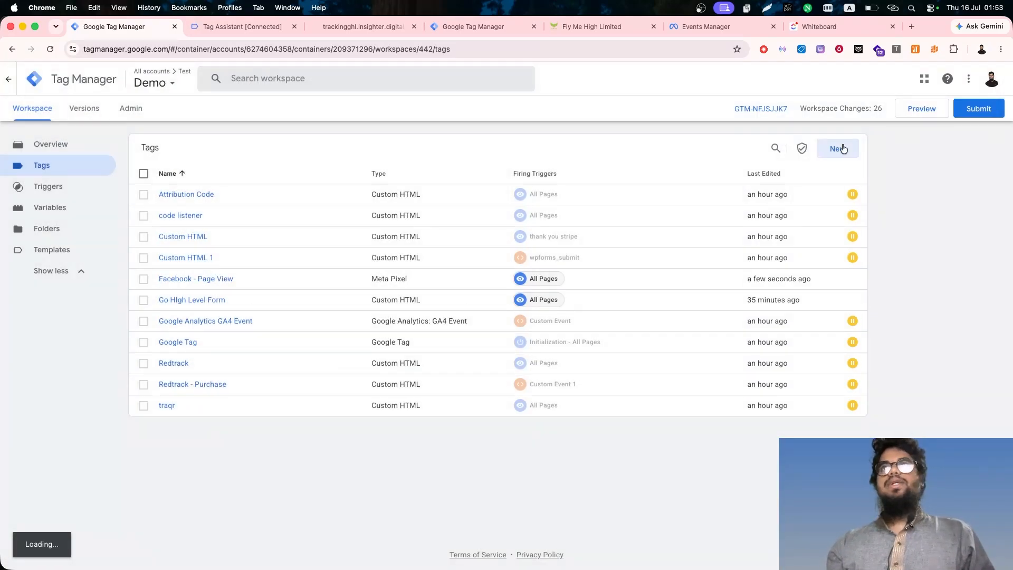
# - Configure another Meta Pixel tag with {{Pixel ID}}, the standard Contact event and advanced matching, opting out of the Meta-enabled Conversions API integration
pyautogui.click(840, 148)
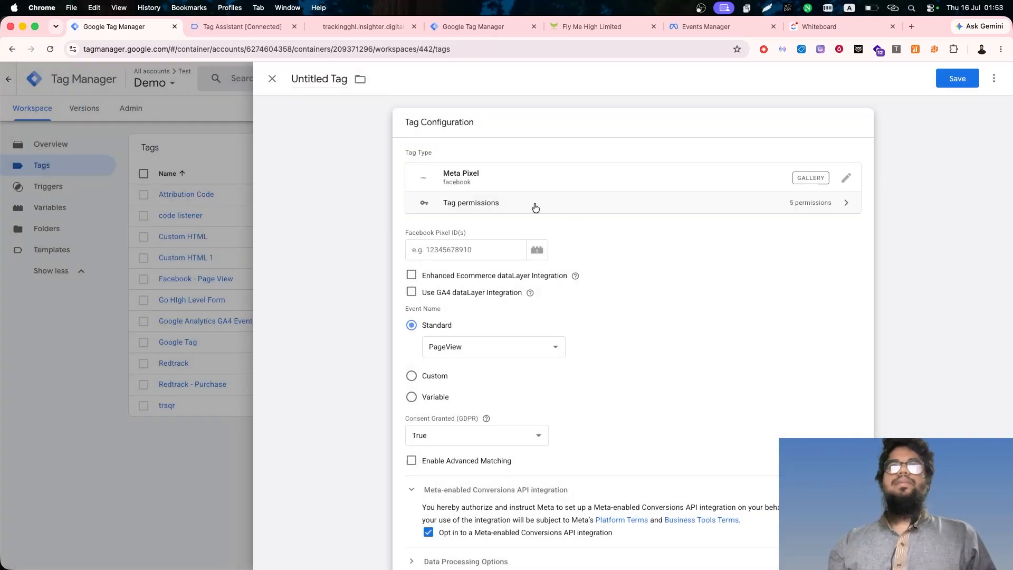
pyautogui.write('{{pixle')
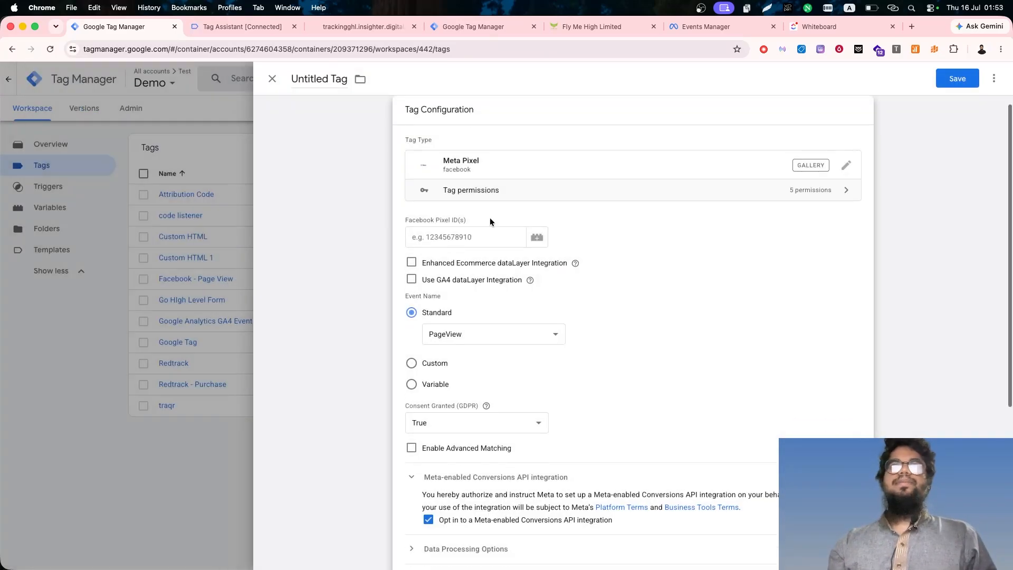
pyautogui.click(458, 336)
pyautogui.click(448, 397)
pyautogui.click(457, 338)
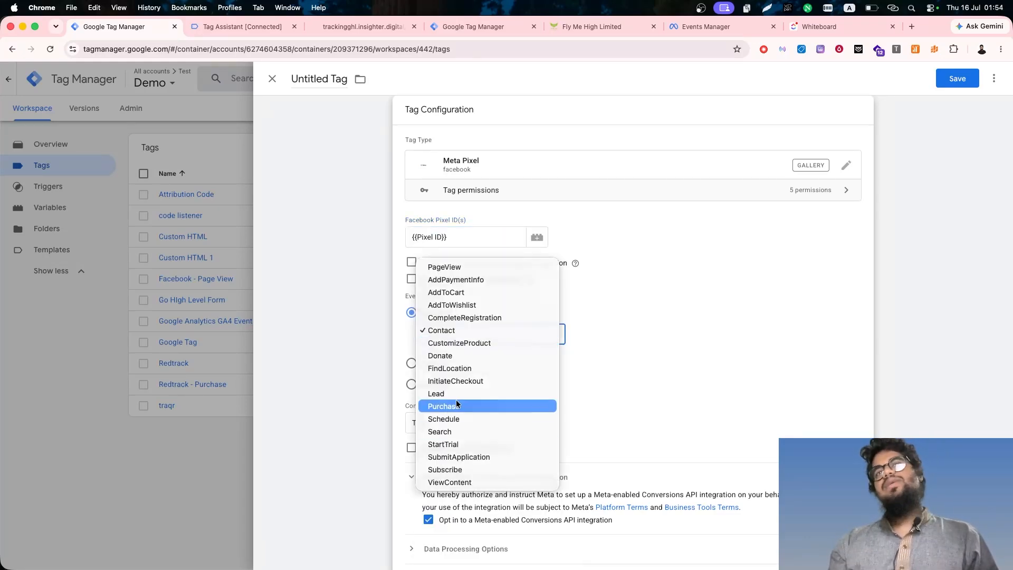
pyautogui.click(438, 331)
pyautogui.scroll(-5, 459, 248)
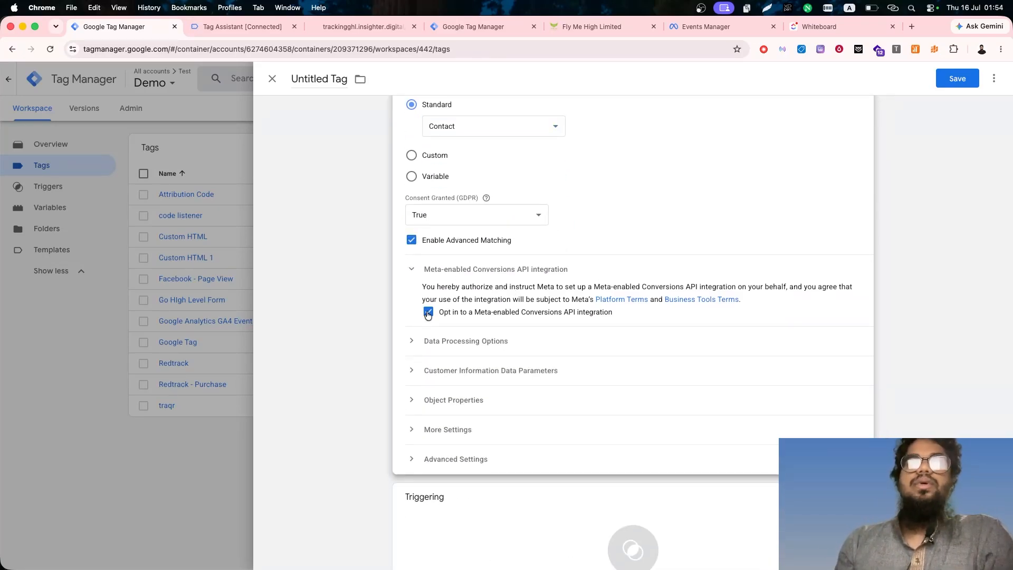
pyautogui.click(427, 313)
# - Add five empty customer information data parameter rows to the Contact event tag
pyautogui.scroll(-3, 454, 295)
pyautogui.click(472, 254)
pyautogui.click(476, 290)
pyautogui.click(476, 314)
pyautogui.click(475, 339)
pyautogui.click(475, 366)
pyautogui.click(475, 389)
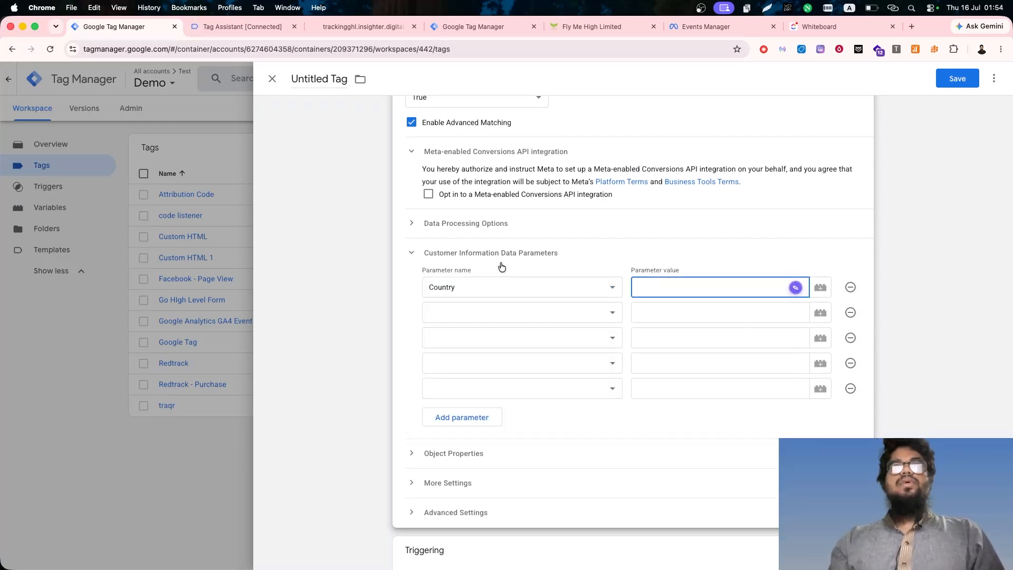
pyautogui.click(502, 287)
pyautogui.click(735, 275)
pyautogui.click(851, 287)
pyautogui.click(470, 392)
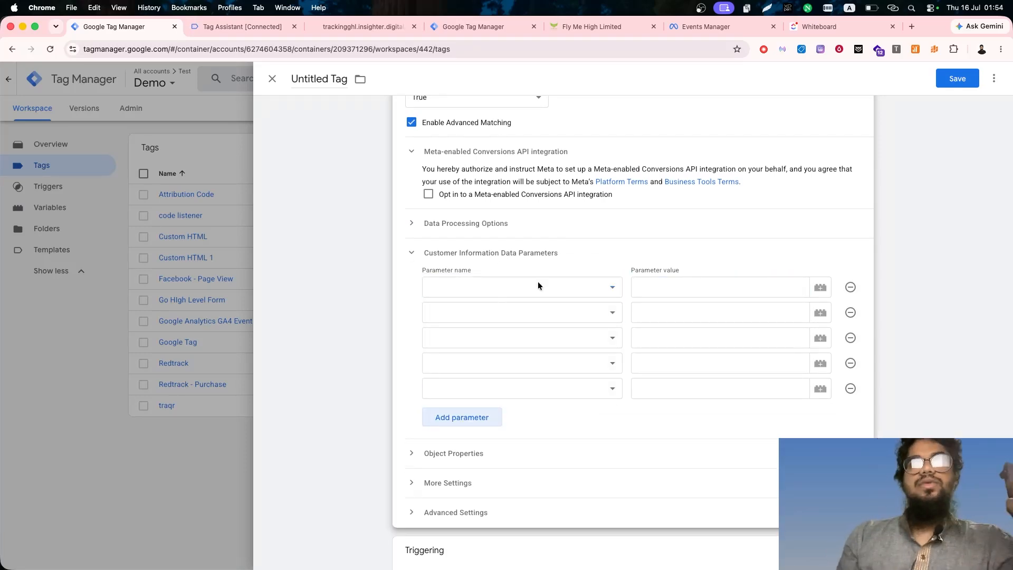
# - Map the Country parameter to {{inputs.country}} and the Email parameter to {{inputs.email}}
pyautogui.click(501, 287)
pyautogui.click(436, 308)
pyautogui.click(686, 287)
pyautogui.write('{{inputs.country}}')
pyautogui.click(491, 312)
pyautogui.click(449, 359)
pyautogui.click(686, 312)
pyautogui.write('{{inputs.email}}')
# - Map the First Name parameter to {{inputs.first_name}} and the Last Name parameter to {{inputs.last_name}}
pyautogui.click(459, 338)
pyautogui.click(454, 410)
pyautogui.click(682, 337)
pyautogui.write('{{inputs.first_name}}')
pyautogui.click(455, 459)
pyautogui.click(675, 363)
pyautogui.write('{{inputs.last_name}}')
# - Map the Phone parameter to {{inputs.phone}} in the last customer information row
pyautogui.click(580, 389)
pyautogui.click(549, 497)
pyautogui.click(663, 388)
pyautogui.write('{{Phone')
pyautogui.click(663, 412)
# - Set ghl_form_submit as the tag's firing trigger and save the tag as Facebook - GHL Form Submit
pyautogui.scroll(-5, 654, 417)
pyautogui.click(591, 448)
pyautogui.click(337, 236)
pyautogui.click(951, 79)
pyautogui.write('Facebook - GHL Form Su')
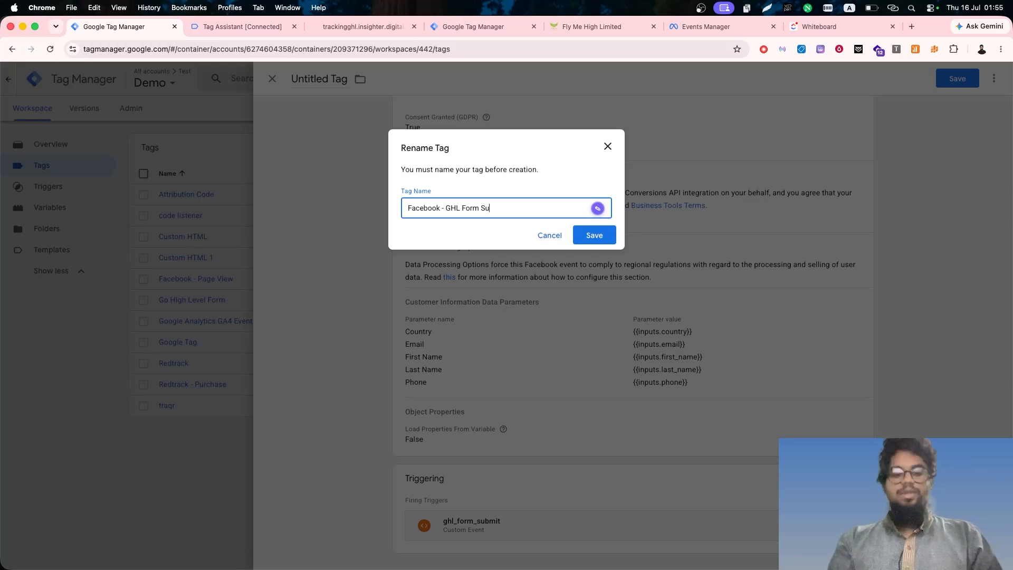
pyautogui.write('bmit')
pyautogui.press('Return')
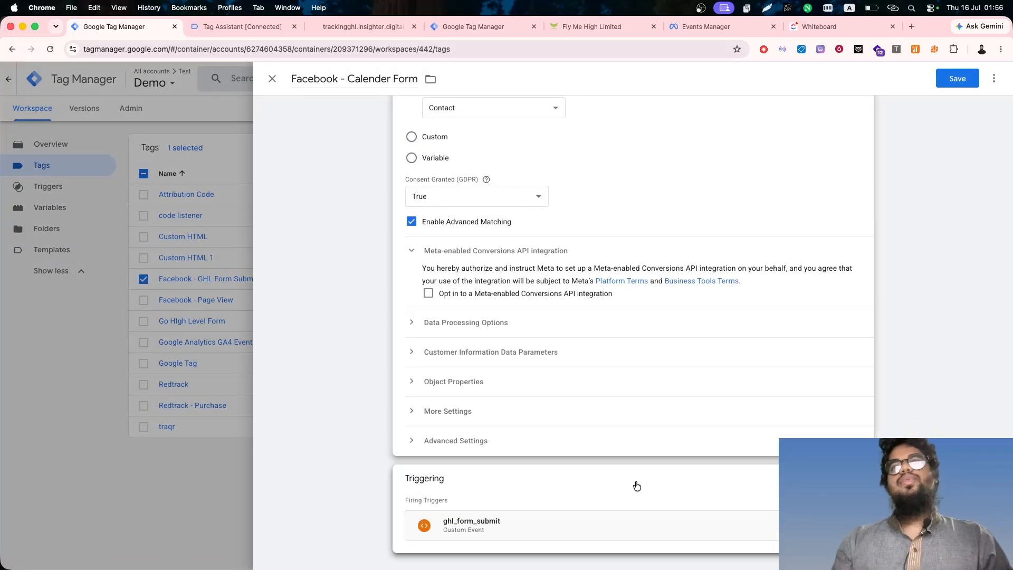
# - Save a copy of the GHL form tag as Facebook - Calender Form with the Schedule event and the ghl_booking_complete trigger
pyautogui.click(635, 484)
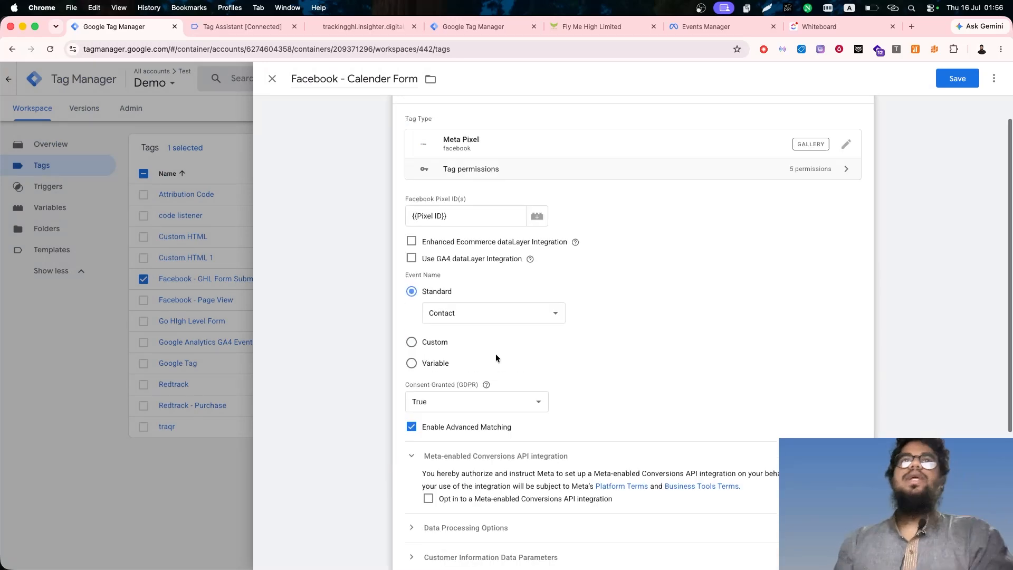
pyautogui.click(494, 348)
pyautogui.click(445, 432)
pyautogui.click(958, 79)
pyautogui.scroll(-5, 679, 324)
pyautogui.click(143, 300)
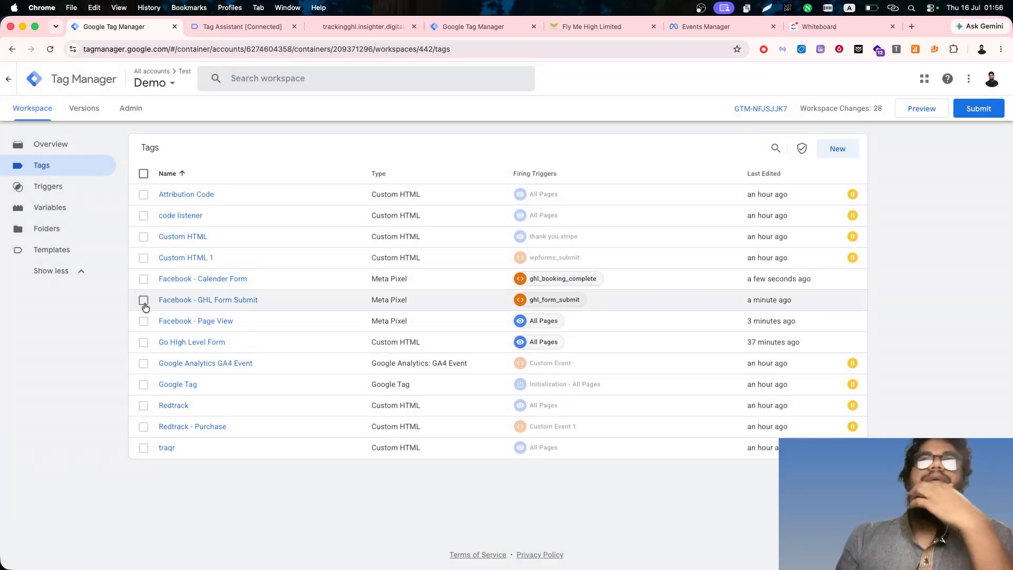
# - Start a new tag and choose Google Tag as its type
pyautogui.click(837, 149)
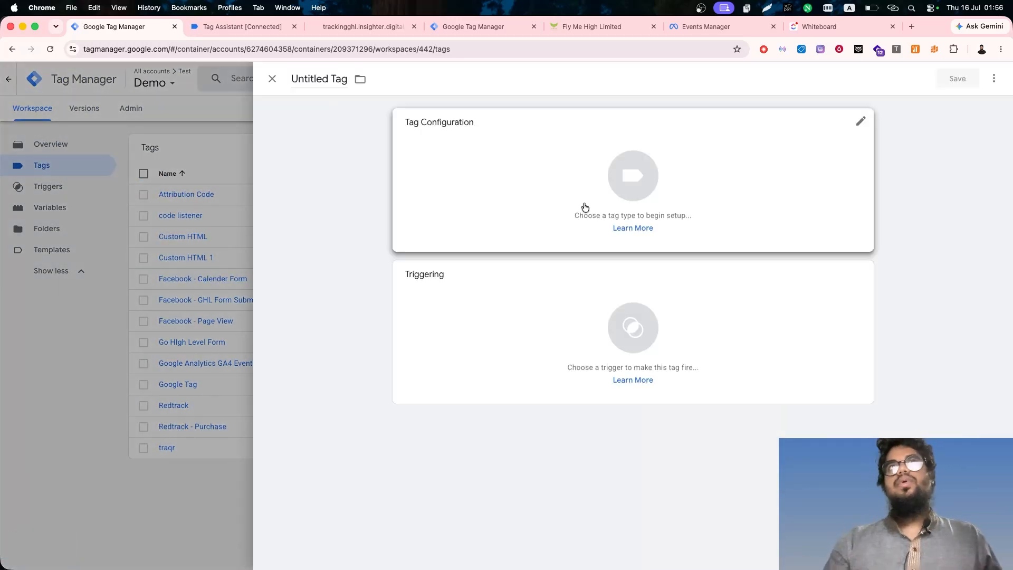
pyautogui.click(585, 206)
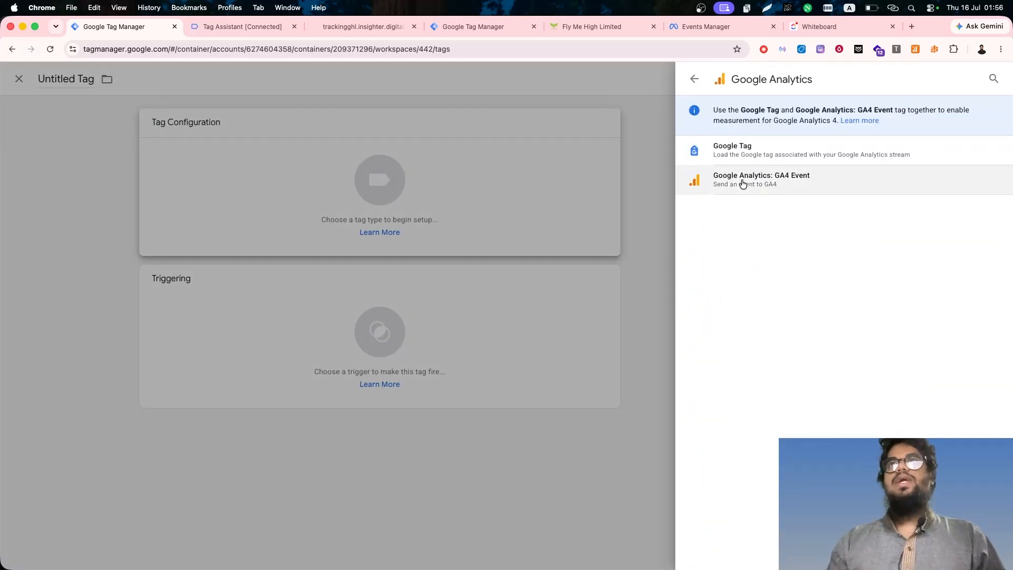
pyautogui.click(702, 147)
pyautogui.click(537, 238)
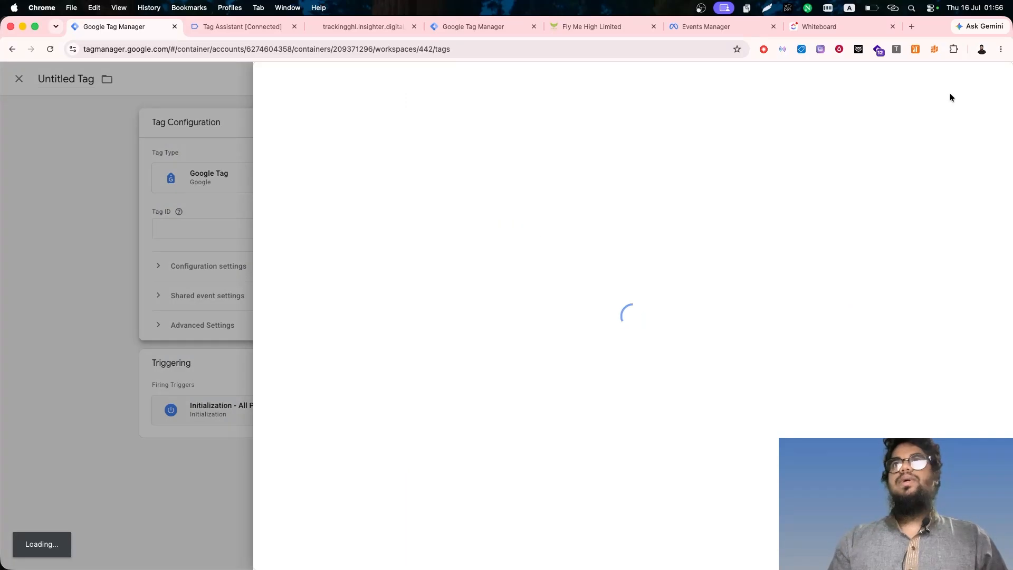
pyautogui.scroll(-8, 423, 337)
pyautogui.click(414, 229)
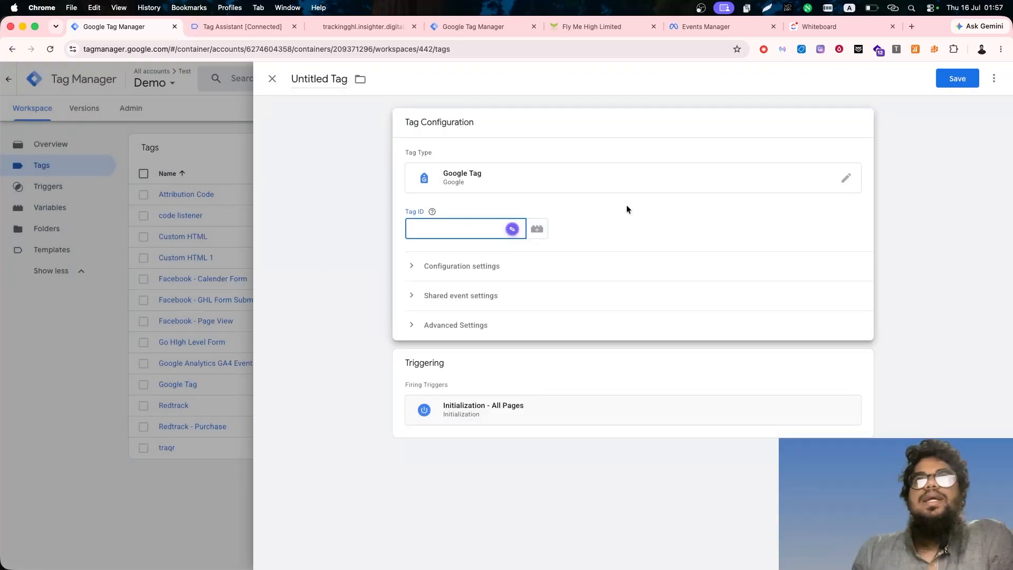
# - Create a Constant variable with the value G-TEST66666 for the Google Tag's Tag ID
pyautogui.click(537, 229)
pyautogui.click(994, 78)
pyautogui.click(596, 207)
pyautogui.scroll(-15, 730, 355)
pyautogui.click(749, 341)
pyautogui.click(454, 227)
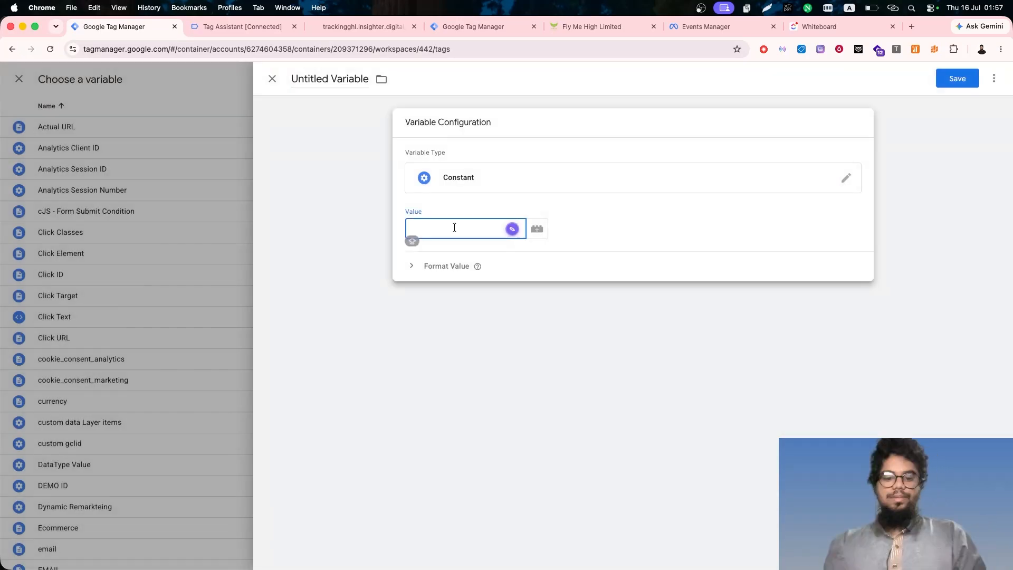
pyautogui.write('G-TEST6666')
pyautogui.write('6')
# - Save the constant variable as DEMO GA4 so it supplies the Google Tag's Tag ID
pyautogui.click(957, 79)
pyautogui.write('DEMO ID')
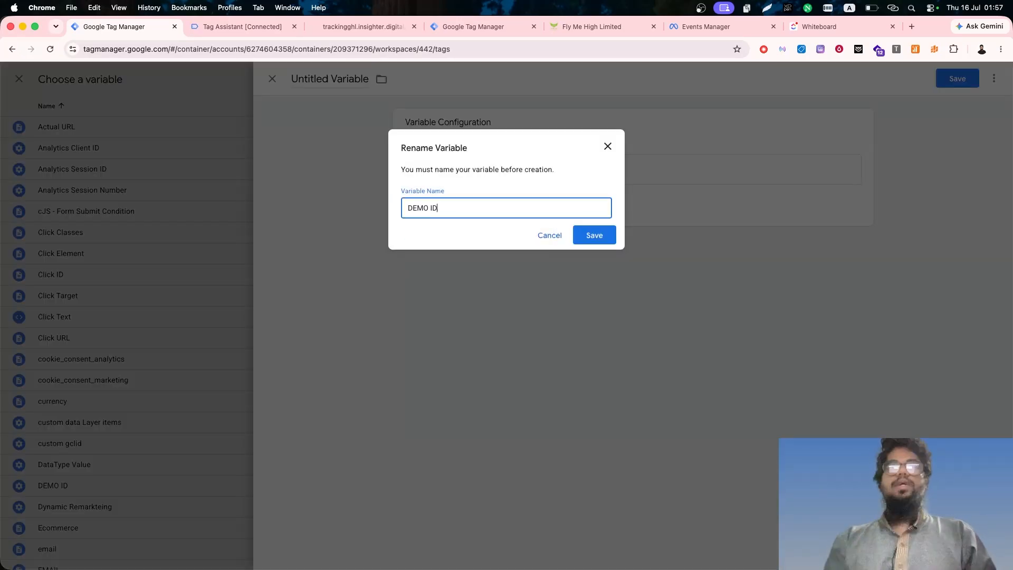
pyautogui.click(607, 235)
pyautogui.click(337, 79)
pyautogui.press('super+a')
pyautogui.press('BackSpace')
pyautogui.write('DEMO')
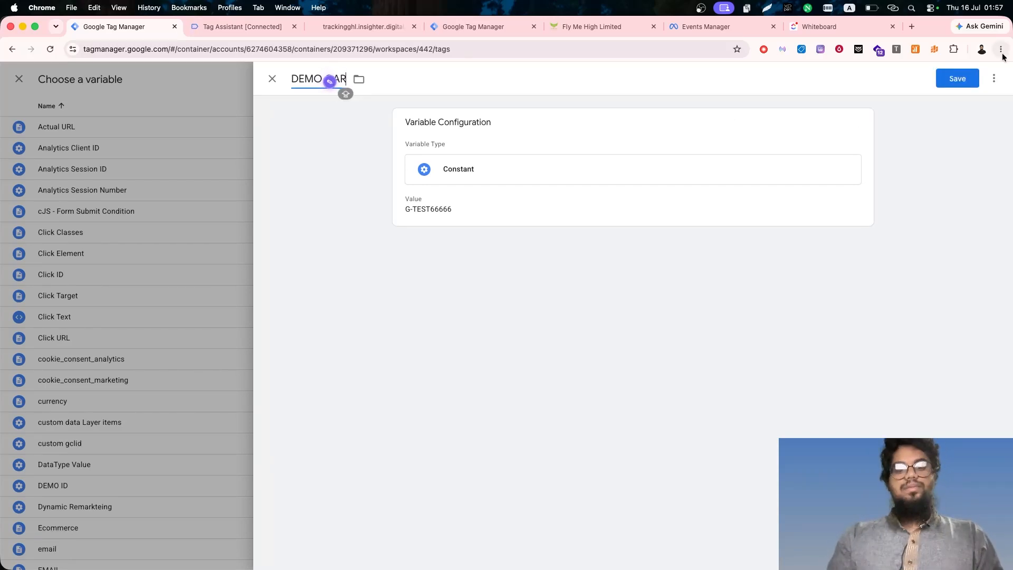
pyautogui.click(460, 266)
pyautogui.doubleClick(461, 362)
pyautogui.click(462, 368)
pyautogui.write('send_page_vie')
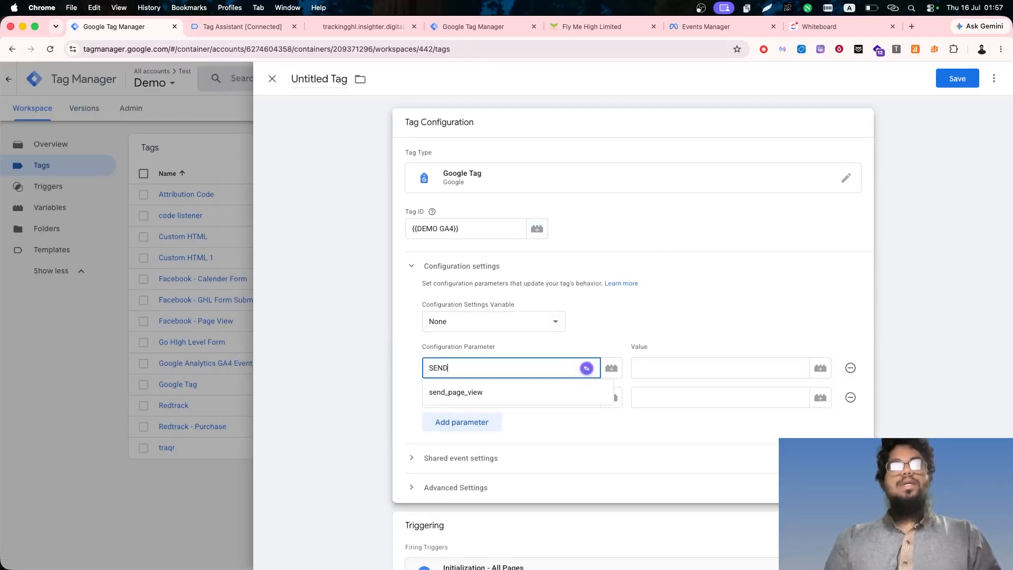
pyautogui.press('BackSpace')
pyautogui.press('BackSpace')
pyautogui.press('BackSpace')
pyautogui.press('BackSpace')
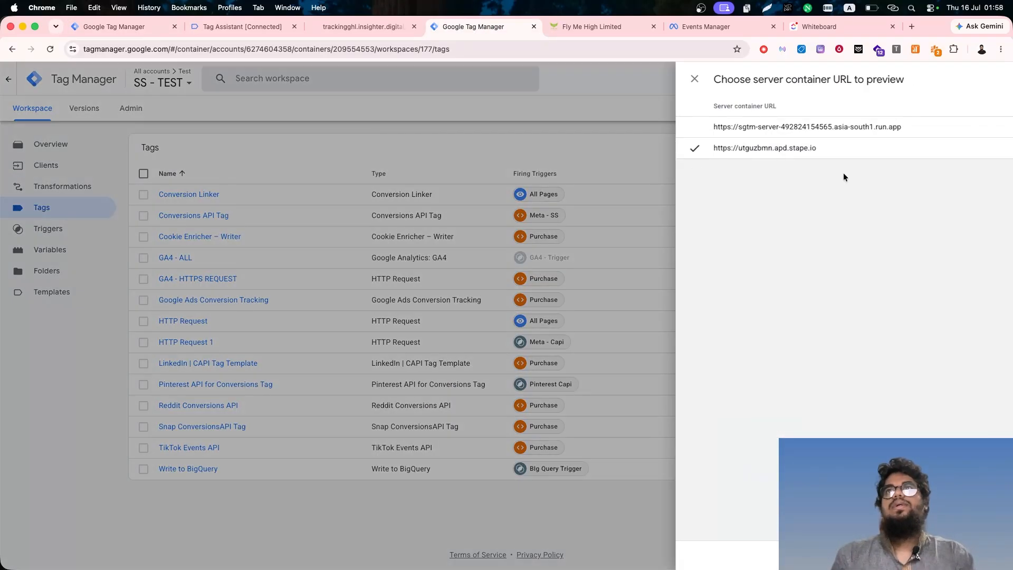
pyautogui.write('https://utguzbmn.apd.stape.io')
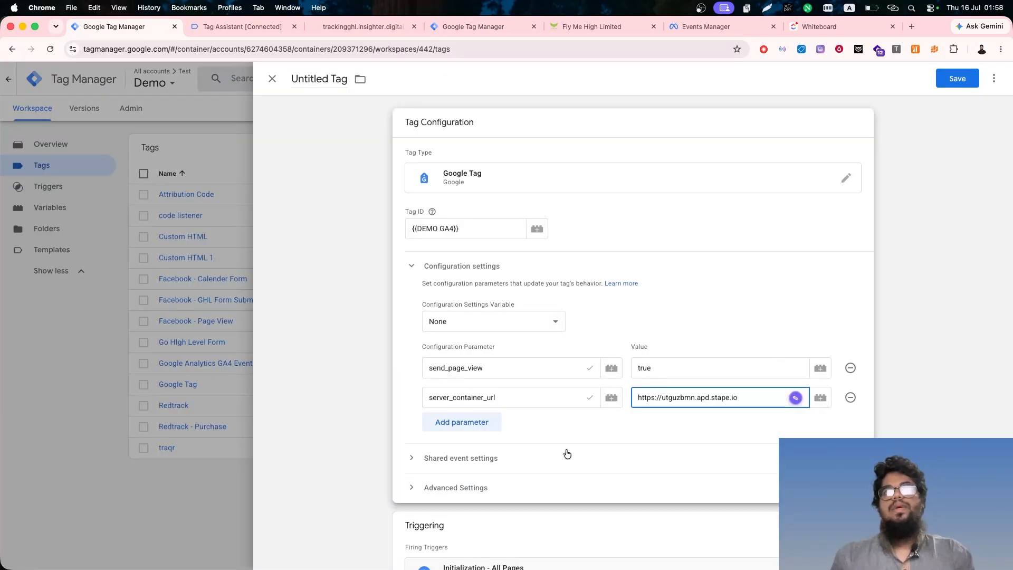
# - Start a new Google Tag: Event Settings variable for the shared event settings and add an empty event parameter row
pyautogui.click(567, 457)
pyautogui.click(442, 363)
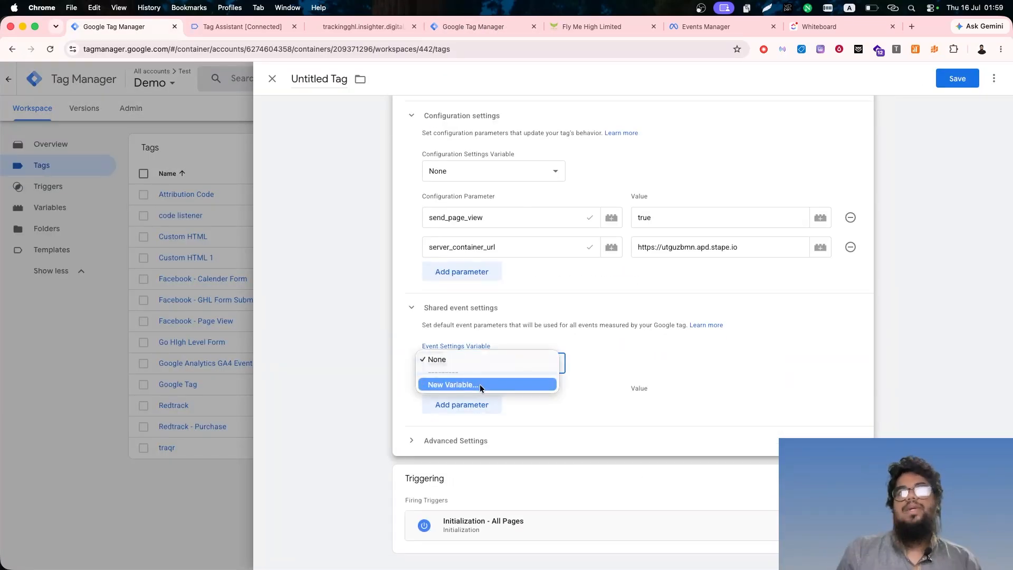
pyautogui.click(480, 384)
pyautogui.click(741, 179)
pyautogui.click(751, 169)
pyautogui.click(475, 233)
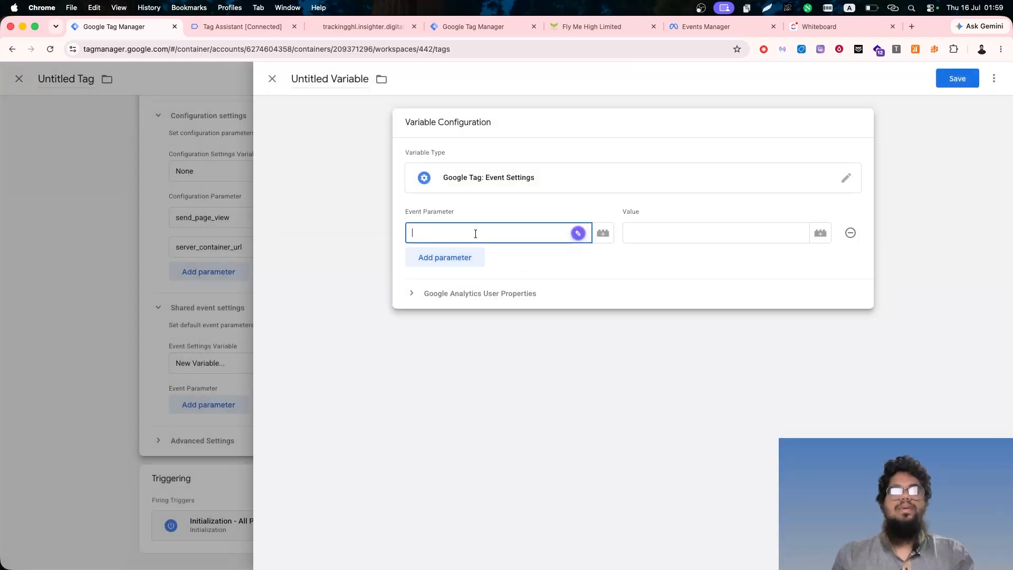
# - Copy the event_id parameter name from the CAPI lead event in the Insighter Debugger extension
pyautogui.click(934, 49)
pyautogui.hscroll(3, 850, 127)
pyautogui.click(891, 125)
pyautogui.click(760, 158)
pyautogui.scroll(-2, 789, 230)
pyautogui.scroll(-2, 789, 230)
pyautogui.click(752, 286)
pyautogui.scroll(-2, 776, 280)
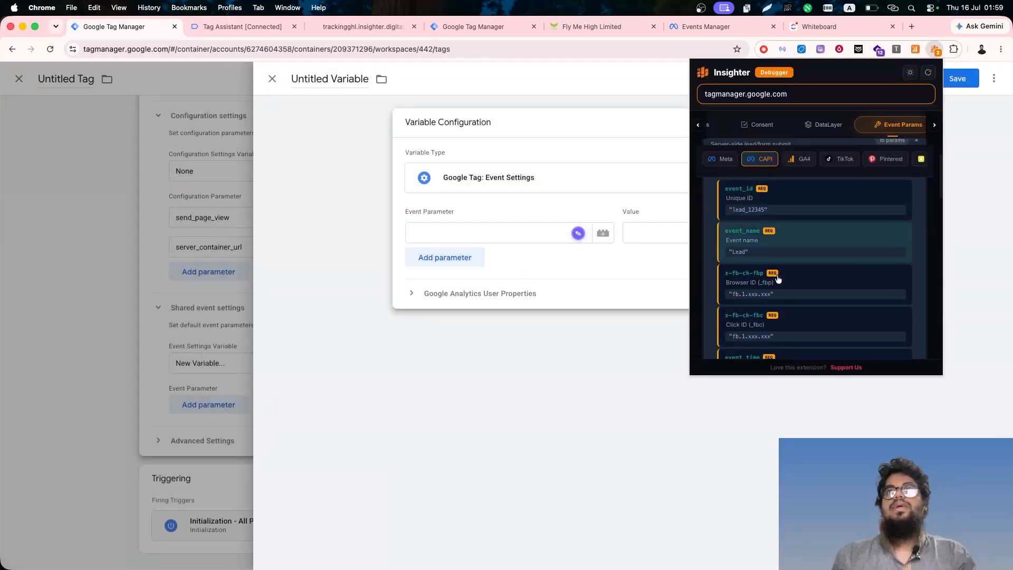
pyautogui.click(770, 224)
# - Enter event_id as the first event parameter with {{Event Id}} as its value
pyautogui.click(474, 233)
pyautogui.write('event_id')
pyautogui.click(709, 233)
pyautogui.write('{{eve')
pyautogui.click(647, 273)
# - Add a second event parameter named x-fb-ck-fbp, copying the name from the debugger's CAPI parameters
pyautogui.click(445, 258)
pyautogui.click(934, 49)
pyautogui.click(763, 159)
pyautogui.scroll(-4, 749, 321)
pyautogui.click(752, 264)
pyautogui.click(501, 263)
pyautogui.write('event_name')
pyautogui.click(935, 49)
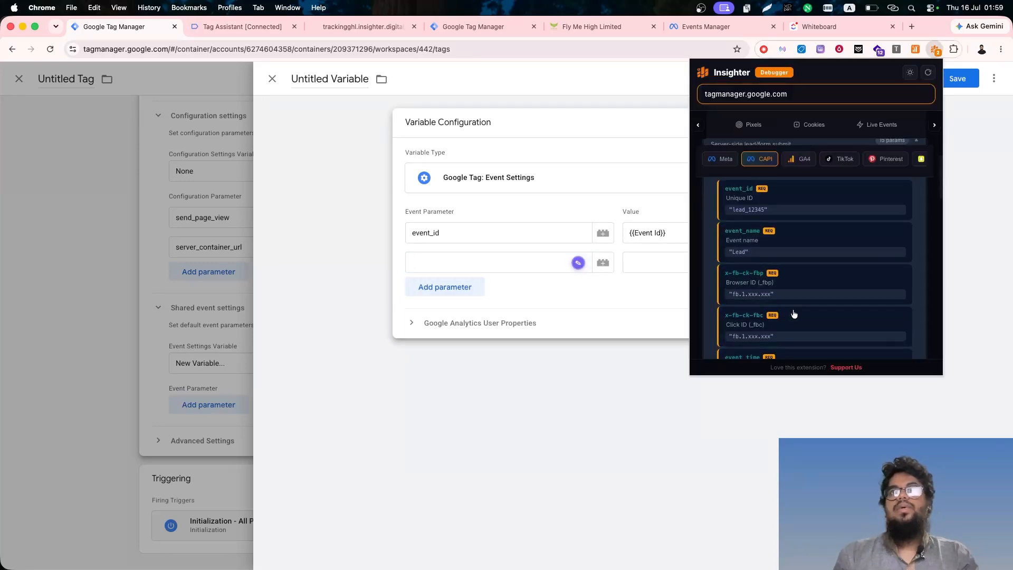
pyautogui.click(792, 283)
pyautogui.write('x-fb-ck-fbp')
# - Add the event parameters x-fb-ck-fbc and event_time, copying both names from the debugger's CAPI parameters
pyautogui.click(445, 287)
pyautogui.click(935, 50)
pyautogui.click(836, 259)
pyautogui.write('x-fb-ck-fbc')
pyautogui.click(444, 317)
pyautogui.click(935, 49)
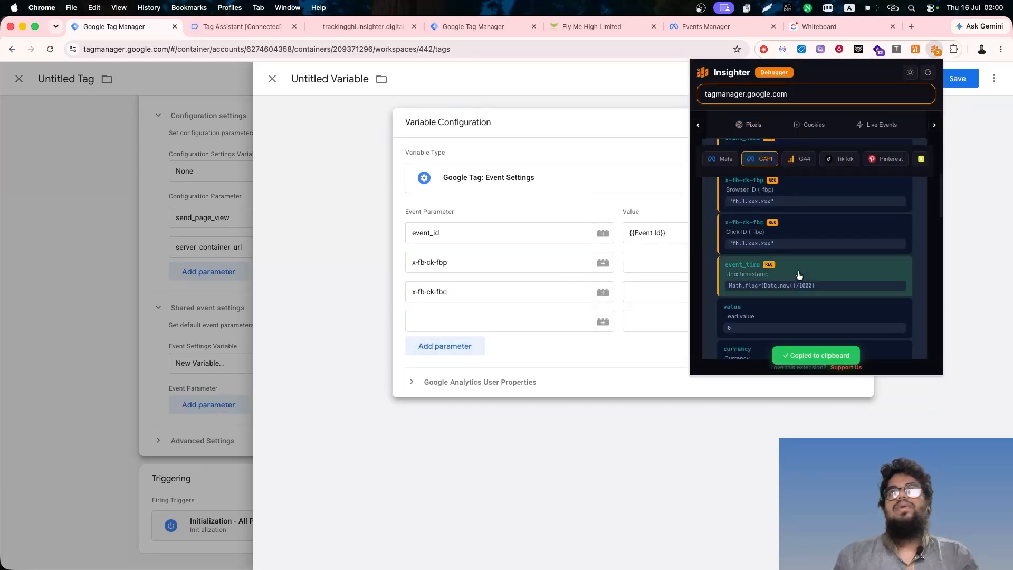
pyautogui.click(794, 271)
pyautogui.write('event_time')
# - Add a fifth event parameter named first_party_collection with the value true
pyautogui.click(444, 345)
pyautogui.click(707, 321)
pyautogui.write('{{time')
pyautogui.press('BackSpace')
pyautogui.press('BackSpace')
pyautogui.press('BackSpace')
pyautogui.press('BackSpace')
pyautogui.press('BackSpace')
pyautogui.press('BackSpace')
pyautogui.click(707, 291)
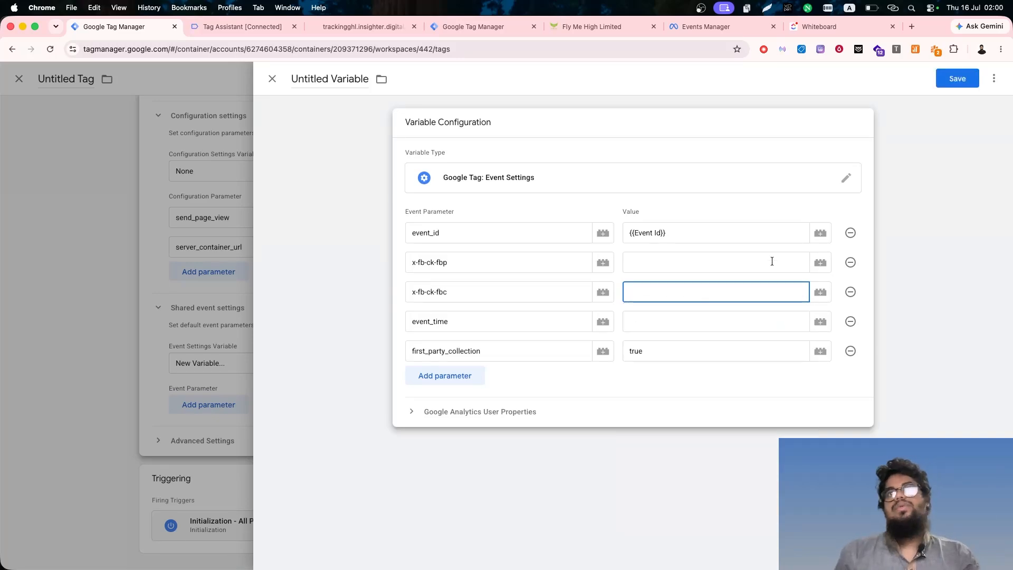
# - Create a 1st Party Cookie variable named FBC that reads the _fbc cookie
pyautogui.click(716, 262)
pyautogui.click(820, 263)
pyautogui.click(994, 78)
pyautogui.click(692, 224)
pyautogui.scroll(-5, 764, 414)
pyautogui.click(743, 392)
pyautogui.click(459, 228)
pyautogui.write('_fbc')
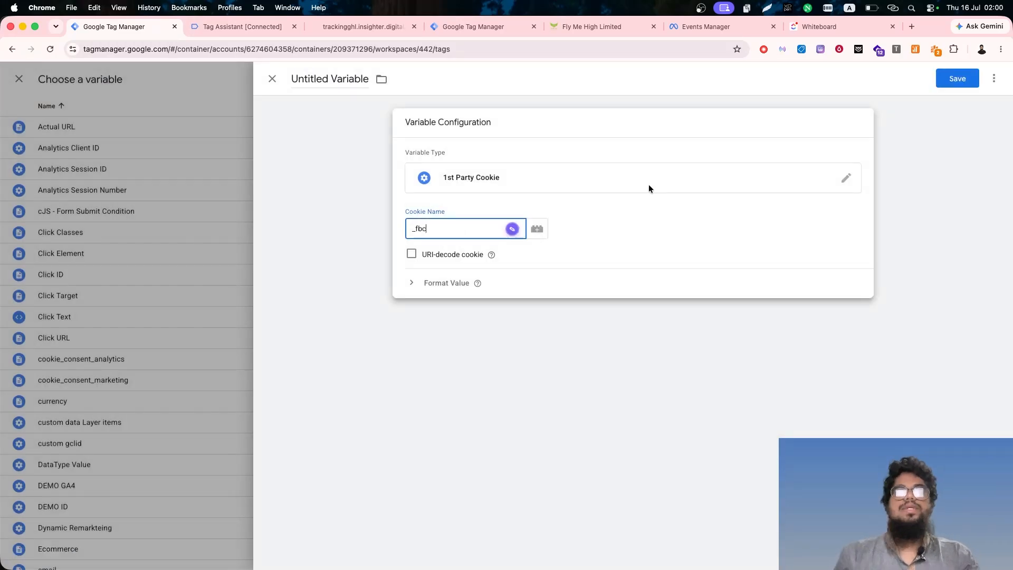
pyautogui.click(327, 79)
pyautogui.write('FBC')
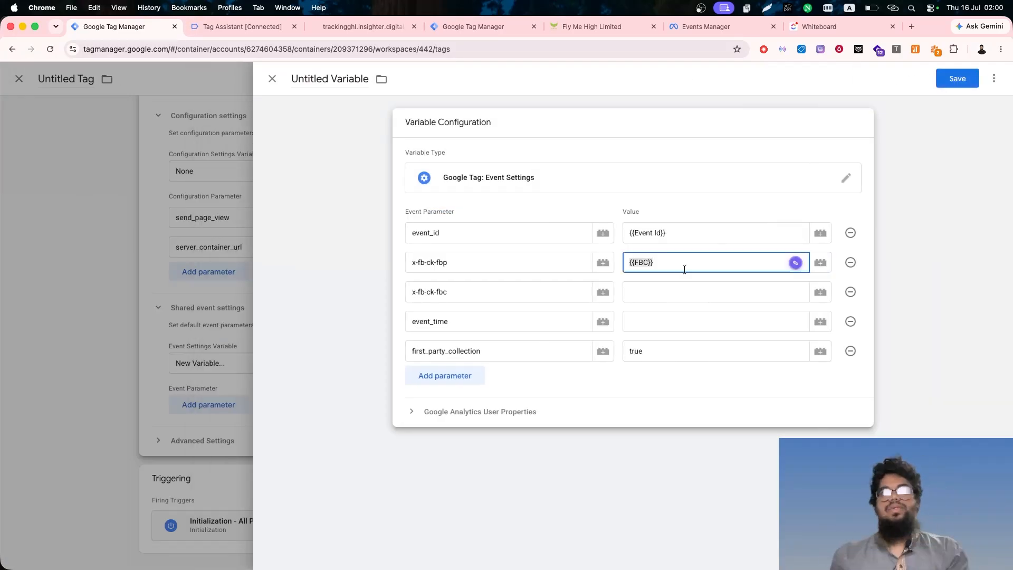
# - Create a 1st Party Cookie variable FBP for the _fbp cookie, then assign {{FBP}} to x-fb-ck-fbp and {{FBC}} to x-fb-ck-fbc
pyautogui.click(821, 263)
pyautogui.click(994, 79)
pyautogui.click(760, 160)
pyautogui.click(738, 226)
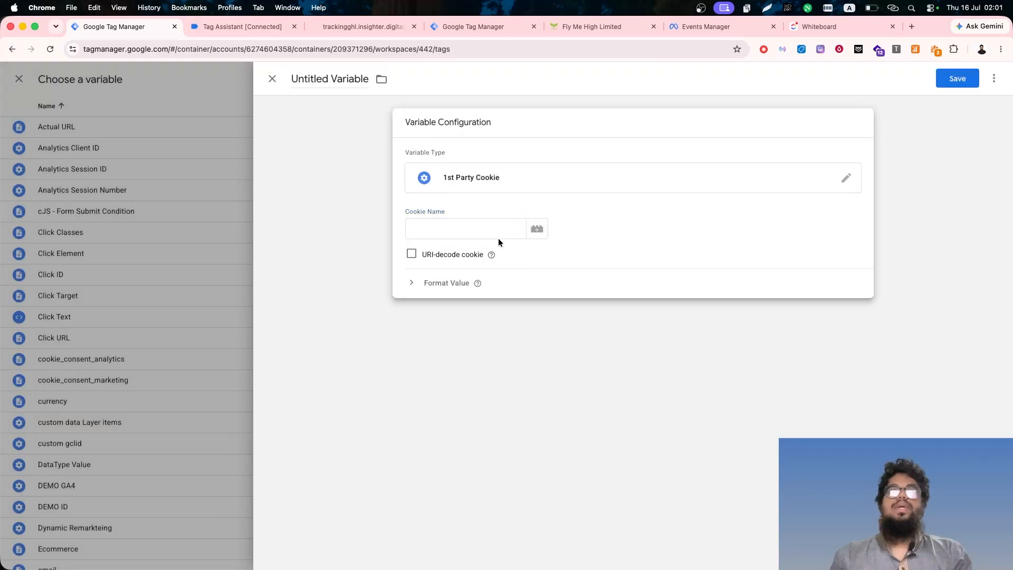
pyautogui.click(321, 79)
pyautogui.write('FBP')
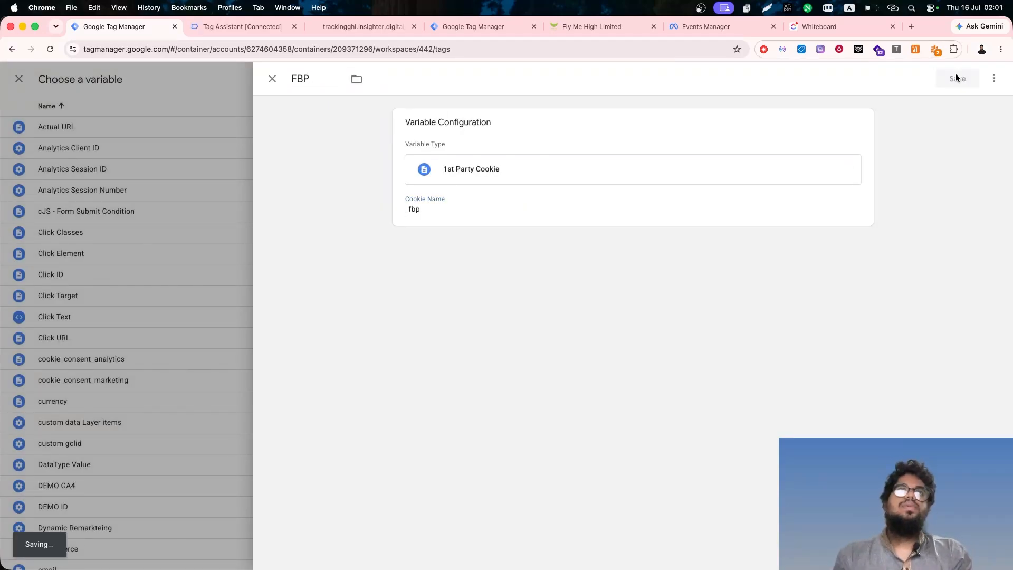
pyautogui.click(956, 77)
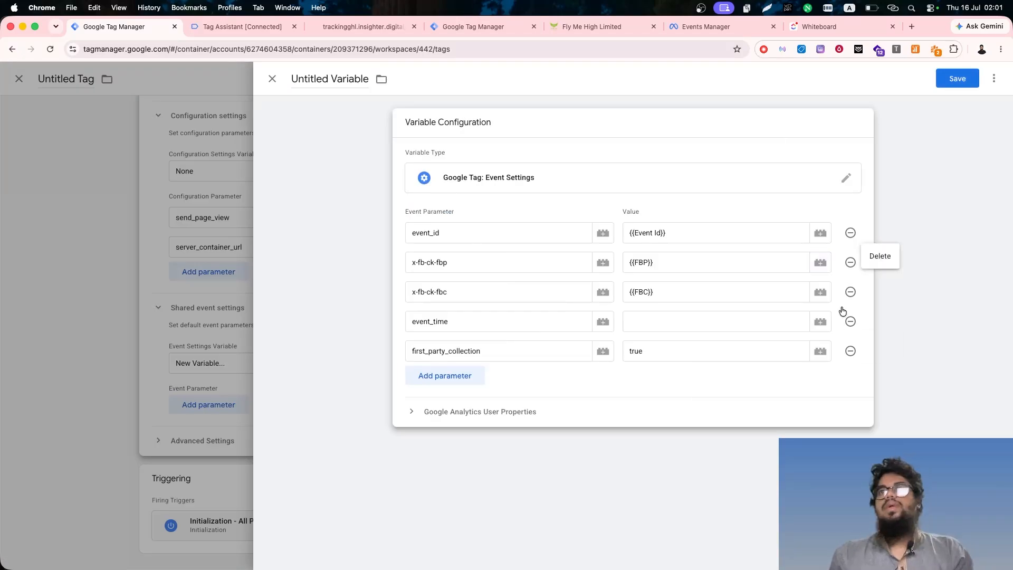
# - Delete the event_time parameter and save the event settings variable as Meta Parametrs
pyautogui.click(957, 79)
pyautogui.write('Meta Parametrs')
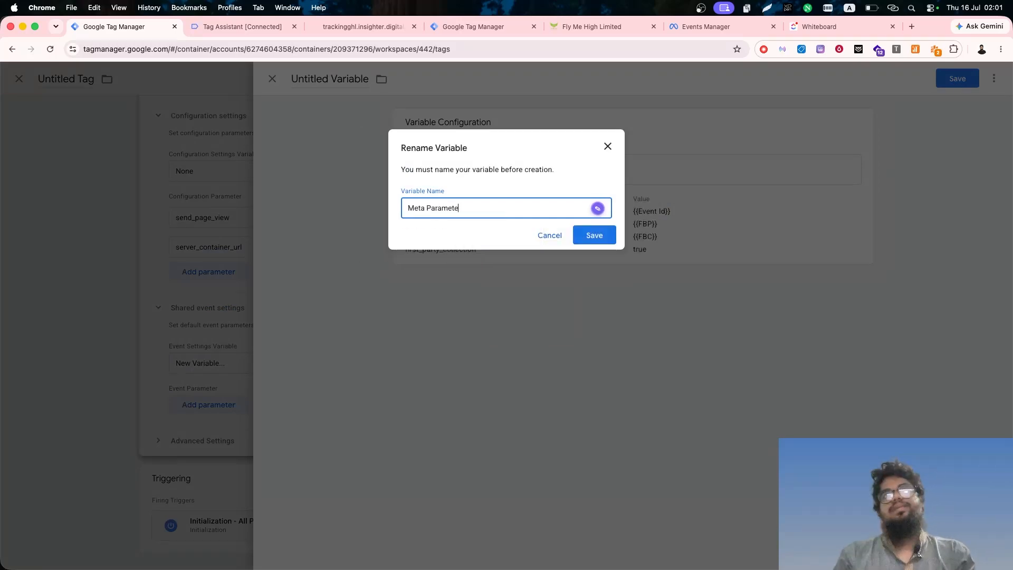
pyautogui.press('Return')
# - Name the Google Tag SS - Page View Event and save it
pyautogui.click(297, 77)
pyautogui.write('SS - Page View Event')
pyautogui.click(953, 82)
# - Create a Google Analytics: GA4 Event tag with measurement ID {{DEMO GA4}} and event name Contact
pyautogui.click(840, 149)
pyautogui.click(749, 179)
pyautogui.scroll(-4, 722, 420)
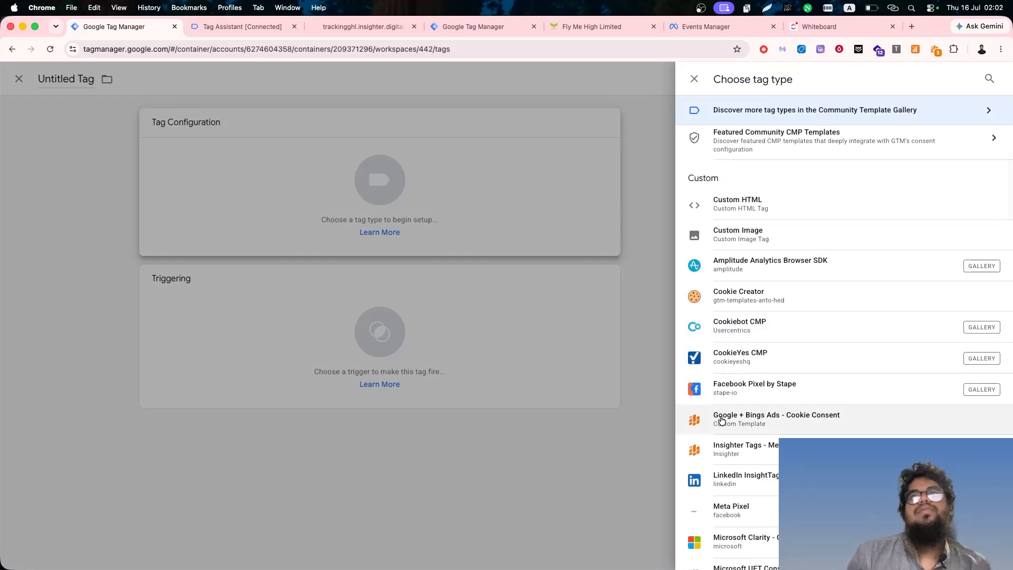
pyautogui.scroll(4, 722, 421)
pyautogui.click(765, 174)
pyautogui.click(774, 173)
pyautogui.click(464, 233)
pyautogui.write('{{demo')
pyautogui.click(476, 259)
pyautogui.write('Co')
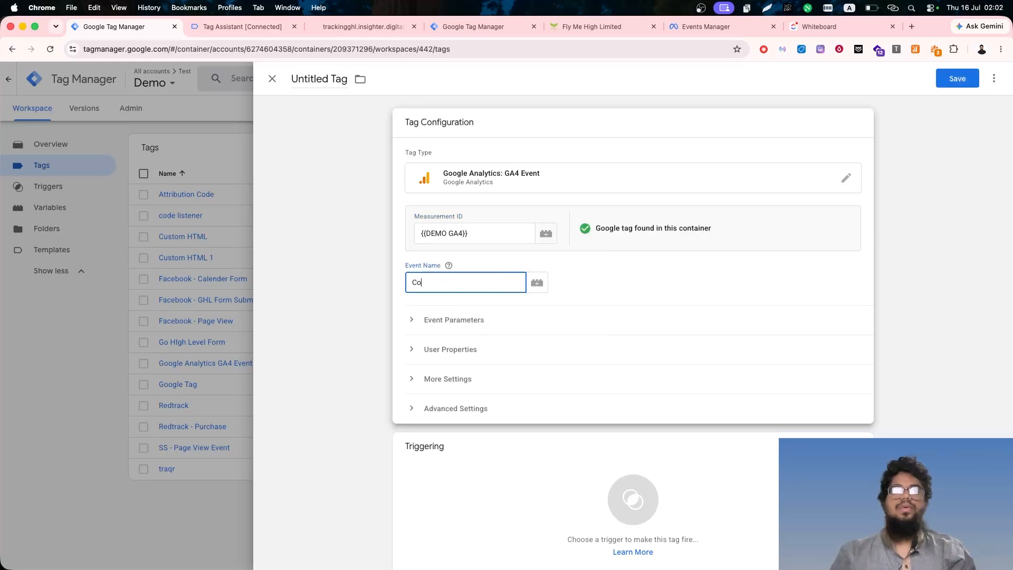
pyautogui.write('ntact')
# - Attach the ghl_form_submit trigger to the tag and choose {{Meta Parametrs}} as its event settings variable
pyautogui.click(527, 494)
pyautogui.click(306, 232)
pyautogui.click(443, 319)
pyautogui.click(465, 354)
pyautogui.click(466, 363)
# - Add event parameter rows and fill the first name with user_data.email_address, copied from the Insighter Debugger
pyautogui.click(463, 395)
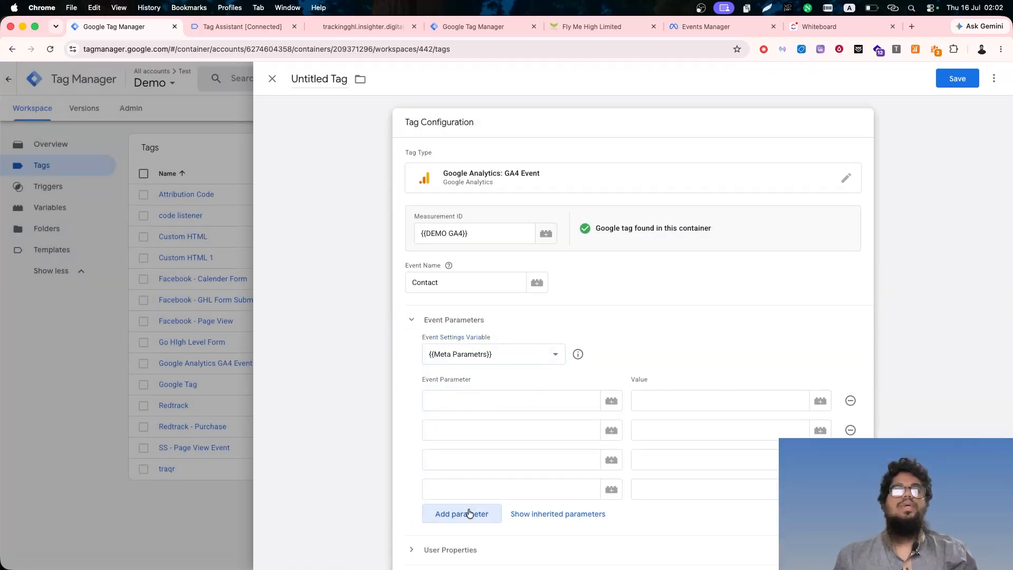
pyautogui.click(465, 514)
pyautogui.click(935, 49)
pyautogui.scroll(-5, 841, 210)
pyautogui.click(841, 211)
pyautogui.click(491, 402)
pyautogui.press('super+v')
# - Add the parameters user_data.address.country, user_data.address.last_name, user_data.address.first_name and user_data.phone_number from the debugger, and remove the surplus empty rows
pyautogui.click(936, 49)
pyautogui.scroll(-4, 773, 300)
pyautogui.scroll(-5, 781, 322)
pyautogui.click(781, 287)
pyautogui.click(457, 542)
pyautogui.scroll(-1, 456, 538)
pyautogui.click(456, 538)
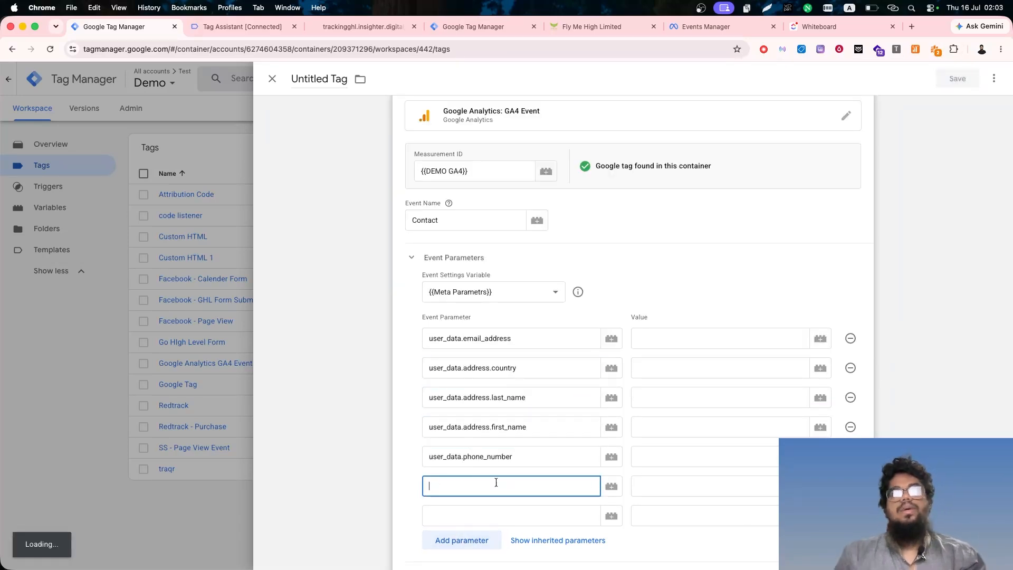
pyautogui.click(851, 486)
pyautogui.click(851, 486)
# - Set user_data.email_address to {{inputs.email}} and user_data.address.country to {{inputs.country}}
pyautogui.click(663, 342)
pyautogui.write('{{inputs.')
pyautogui.write('email')
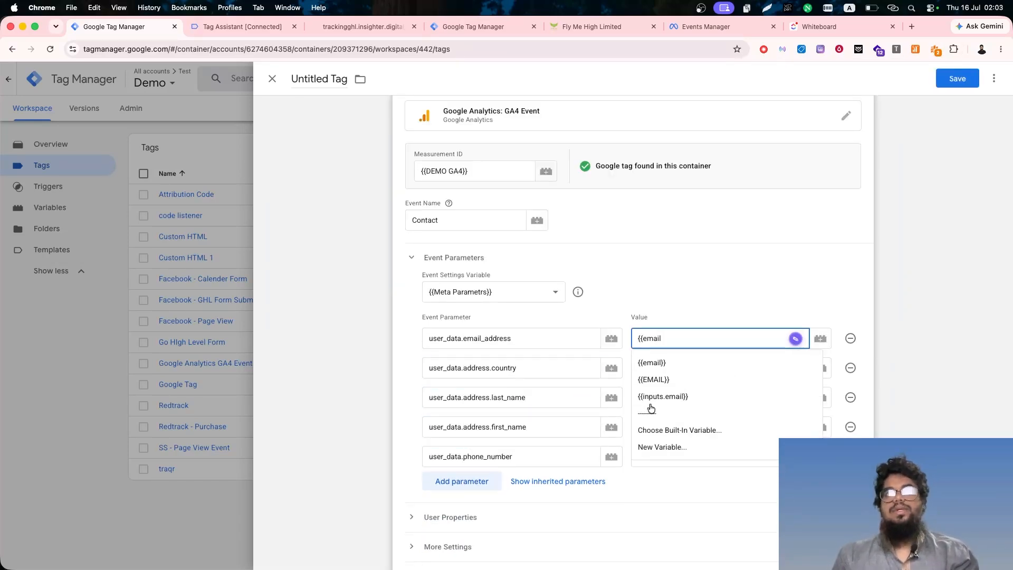
pyautogui.click(647, 396)
pyautogui.click(663, 368)
pyautogui.write('{{co')
pyautogui.click(670, 459)
# - Set the last name, first name and phone number parameters to {{inputs.last_name}}, {{inputs.first_name}} and {{inputs.phone}}
pyautogui.click(712, 398)
pyautogui.write('{{last')
pyautogui.click(710, 425)
pyautogui.click(711, 427)
pyautogui.write('{{first')
pyautogui.click(703, 471)
pyautogui.click(716, 457)
pyautogui.write('{{phone')
pyautogui.click(726, 484)
# - Name the tag SS- Contact, enter user_data.phone_number with {{inputs.phone}} as its value, and save the tag
pyautogui.click(320, 79)
pyautogui.write('SS- Contact')
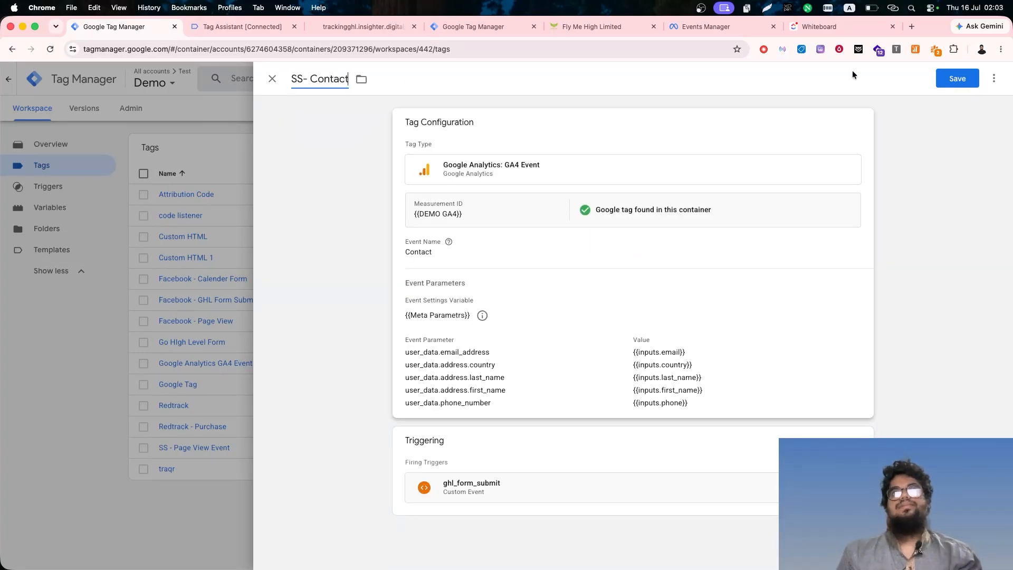
pyautogui.click(823, 401)
pyautogui.click(936, 49)
pyautogui.scroll(-5, 761, 310)
pyautogui.scroll(3, 762, 310)
pyautogui.click(506, 450)
pyautogui.press('super+v')
pyautogui.click(663, 449)
pyautogui.write('{{inputs.phone}}')
pyautogui.click(958, 79)
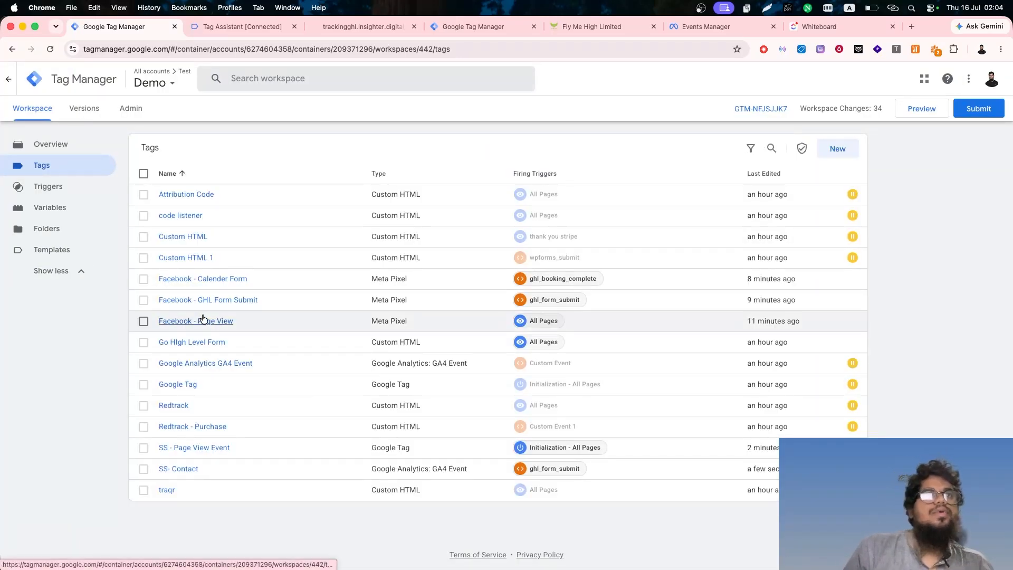
# - Duplicate the SS- Contact tag and rename the copy SS- Schedule
pyautogui.click(203, 279)
pyautogui.click(272, 79)
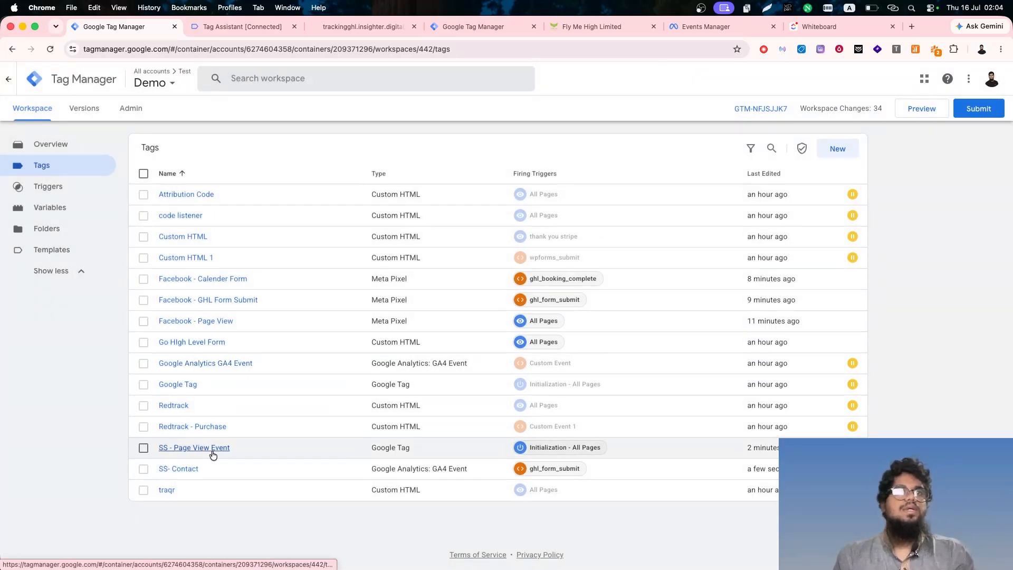
pyautogui.click(144, 468)
pyautogui.click(178, 468)
pyautogui.click(994, 79)
pyautogui.click(965, 102)
pyautogui.moveTo(331, 78); pyautogui.dragTo(292, 78)
pyautogui.press('BackSpace')
pyautogui.doubleClick(331, 79)
pyautogui.press('BackSpace')
# - Set the event name to Schedule, replace the firing trigger with ghl_booking_complete, and save the tag
pyautogui.click(432, 283)
pyautogui.doubleClick(433, 284)
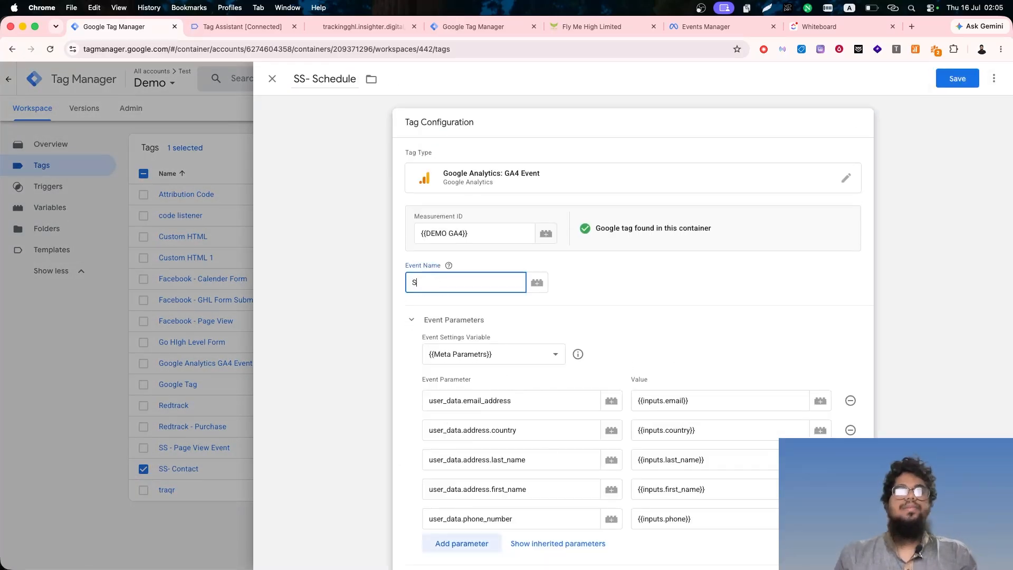
pyautogui.click(935, 50)
pyautogui.scroll(-3, 832, 206)
pyautogui.scroll(3, 786, 264)
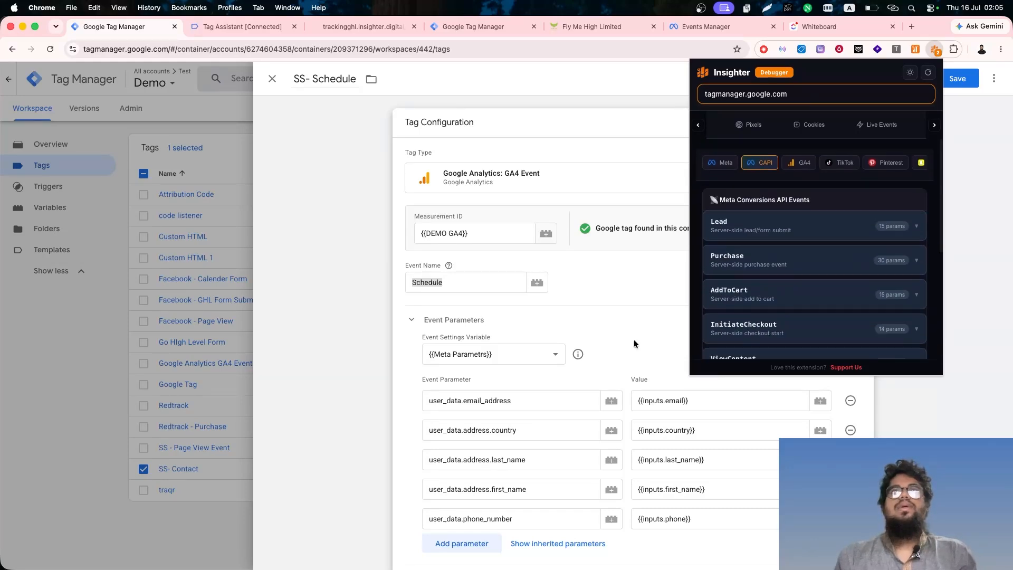
pyautogui.click(462, 286)
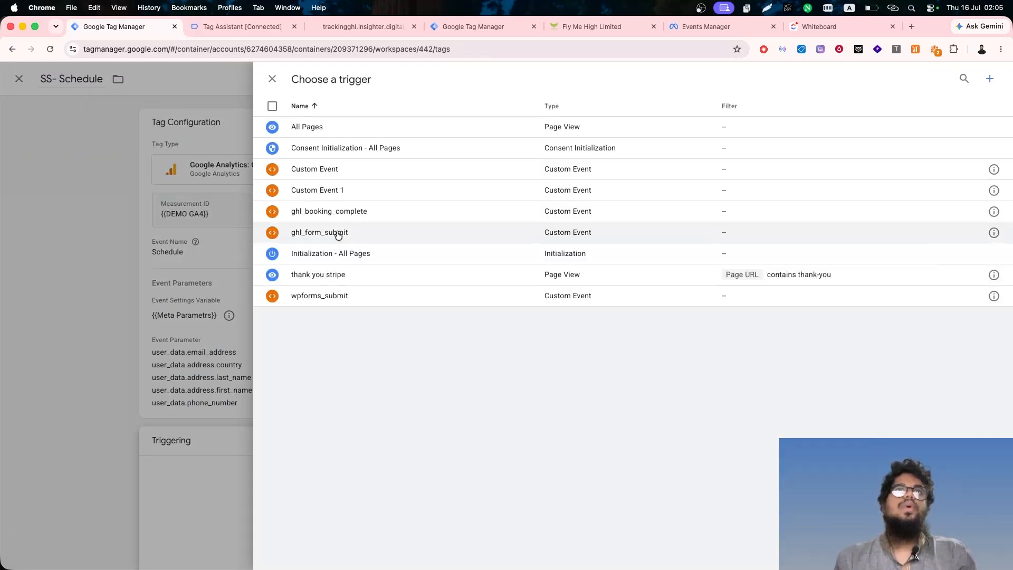
pyautogui.click(339, 211)
pyautogui.click(956, 78)
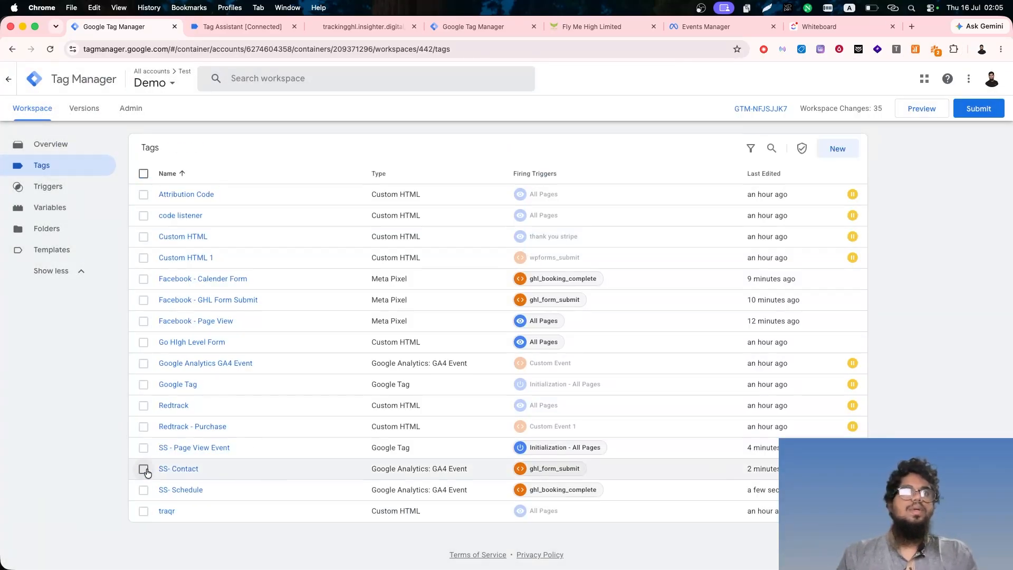
# - Switch to the SS - TEST server container and open its Conversions API Tag
pyautogui.click(202, 278)
pyautogui.press('super+f')
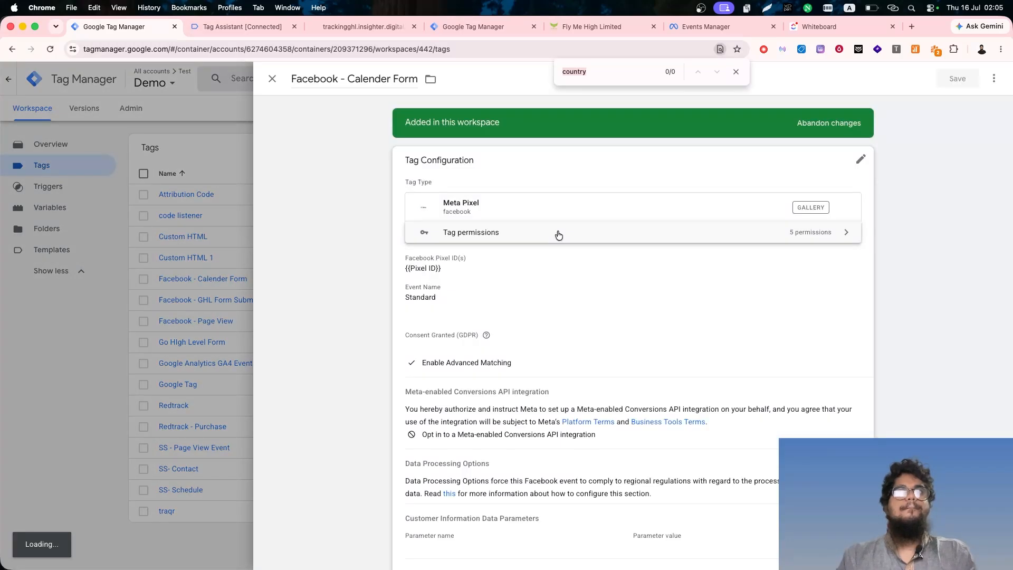
pyautogui.click(474, 26)
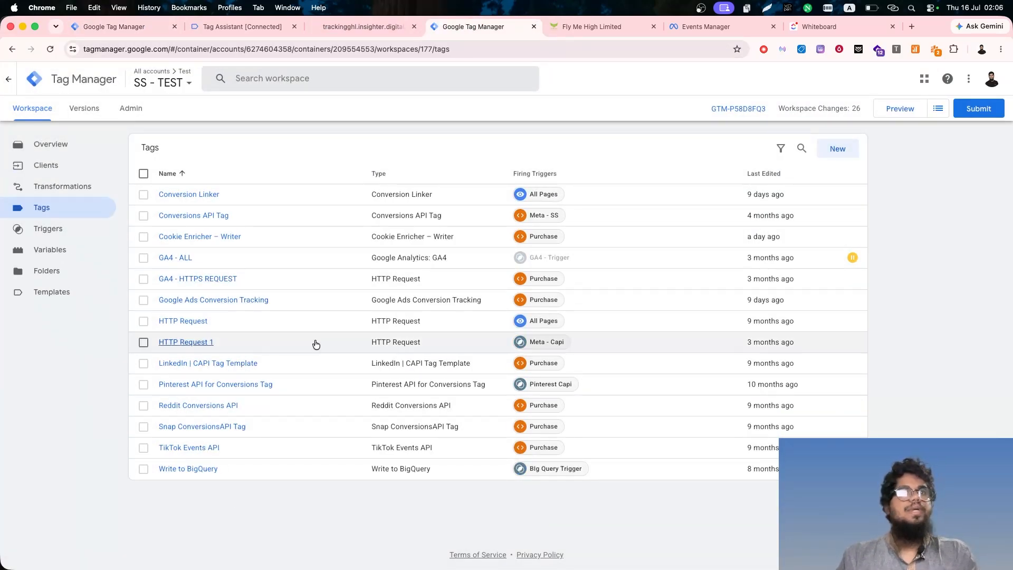
pyautogui.click(193, 216)
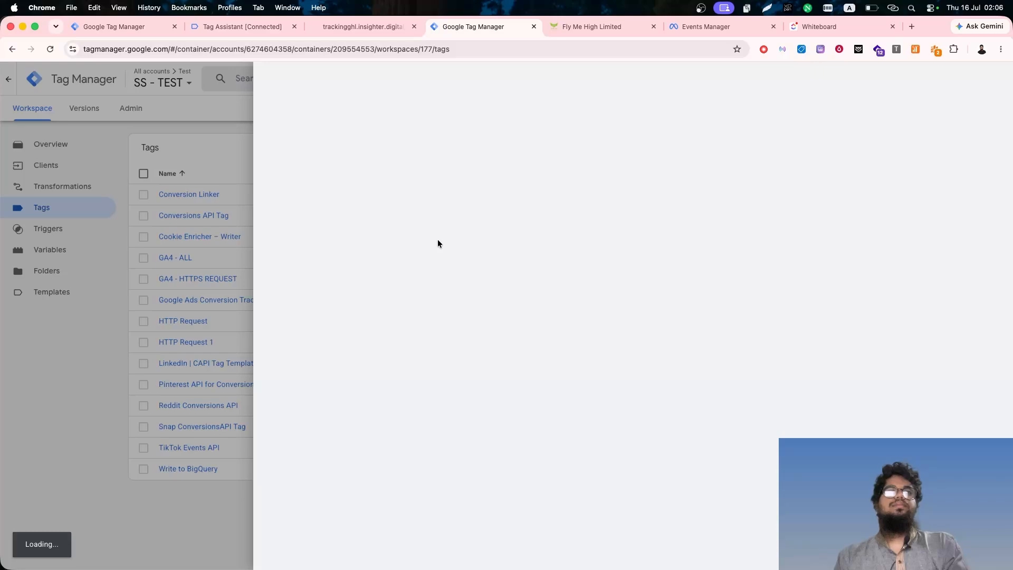
pyautogui.click(892, 7)
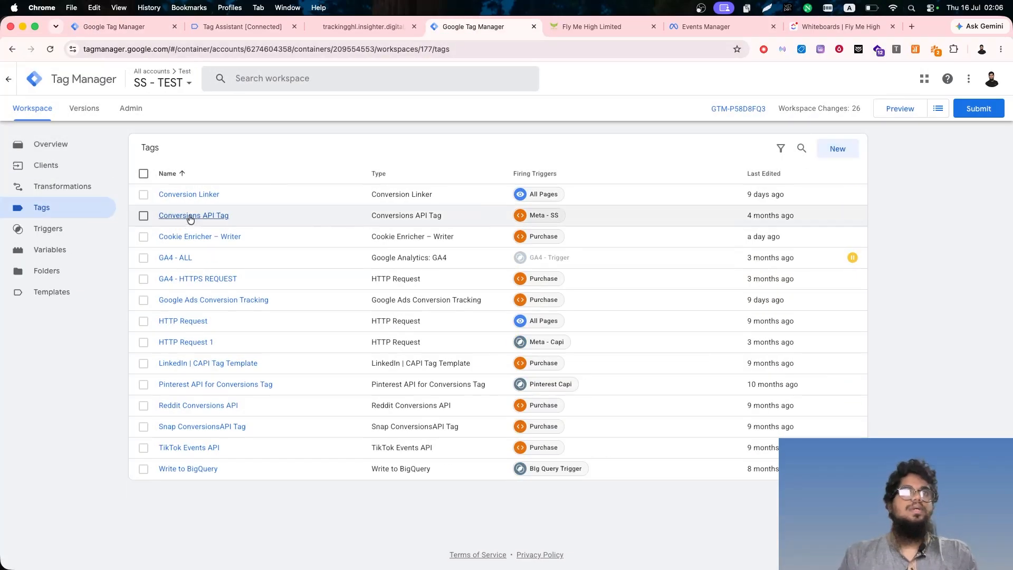
pyautogui.click(176, 219)
# - Request a Conversions API access token with Dataset Quality API in the pixel's Events Manager settings
pyautogui.click(691, 27)
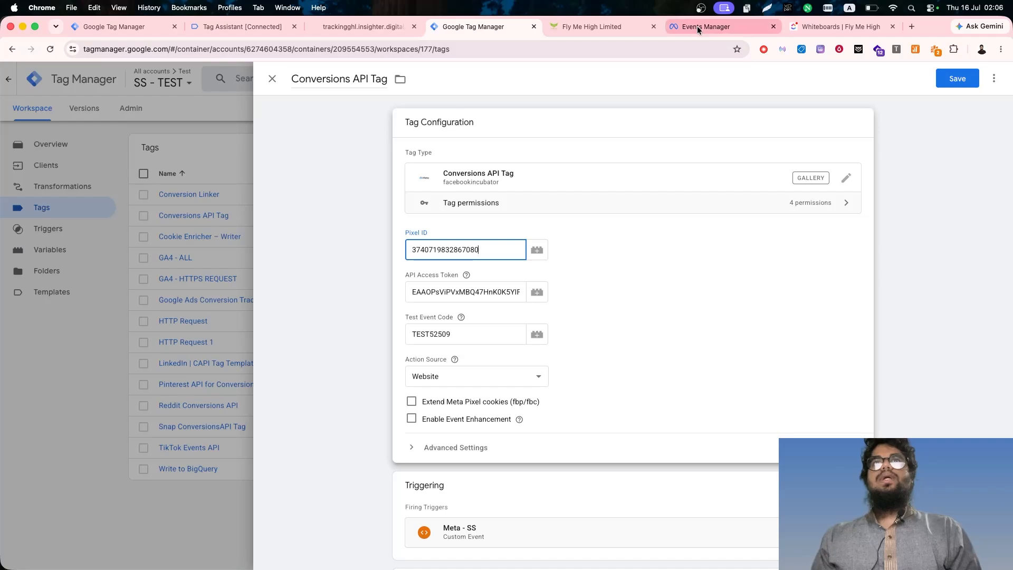
pyautogui.click(698, 27)
pyautogui.scroll(-15, 494, 327)
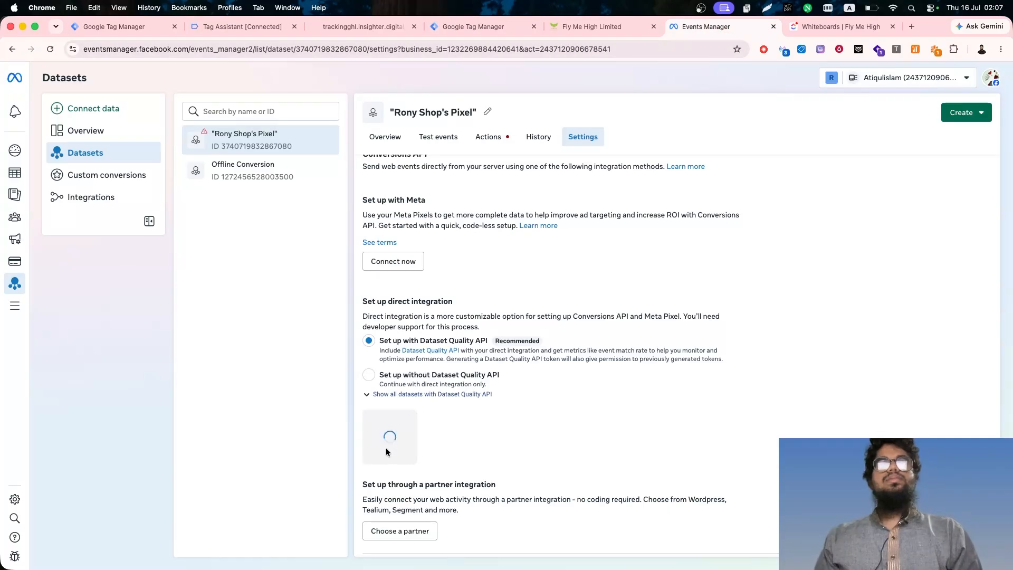
# - Set the Meta - SS trigger's event name to the regex page_view|Contact|Schedule, then save the trigger and the Conversions API Tag
pyautogui.click(448, 24)
pyautogui.click(612, 419)
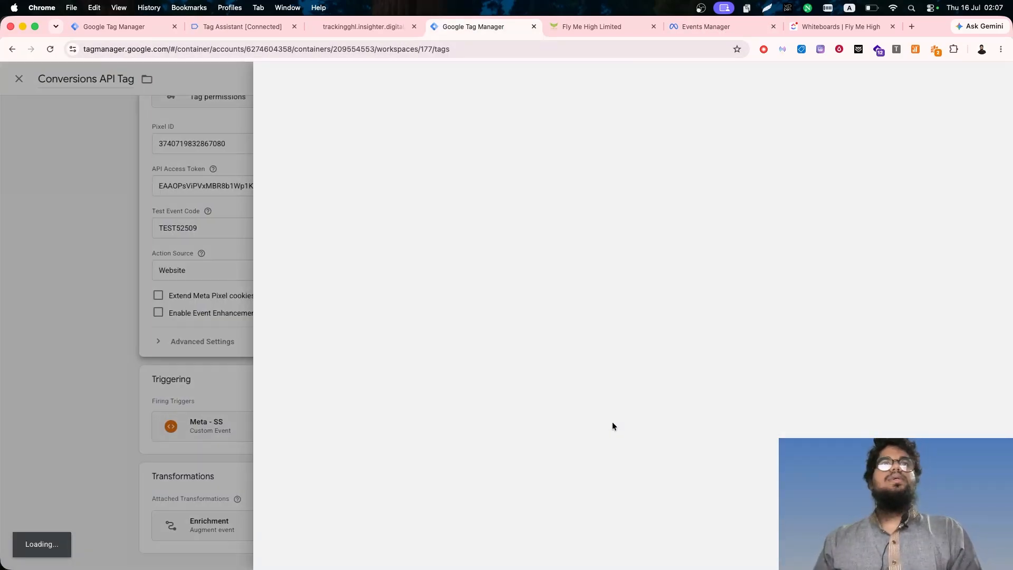
pyautogui.hotkey('ctrl', 'a')
pyautogui.press('BackSpace')
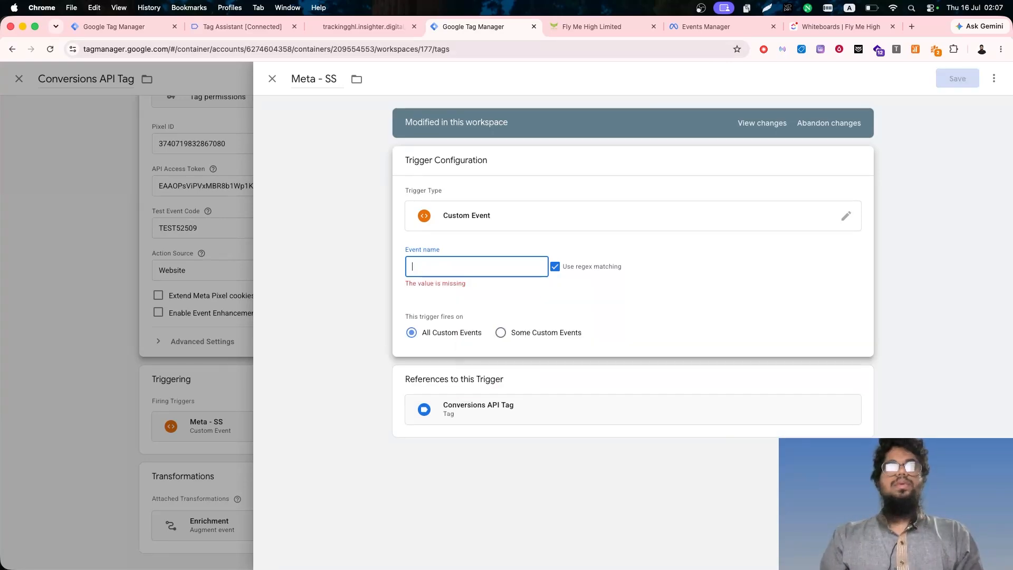
pyautogui.write('page_vie')
pyautogui.click(974, 79)
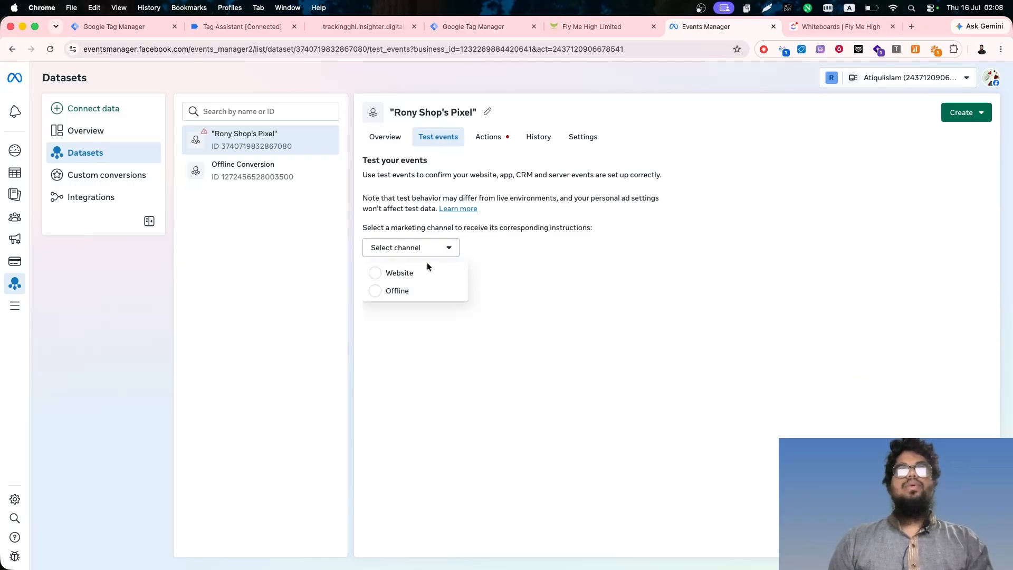
pyautogui.click(404, 271)
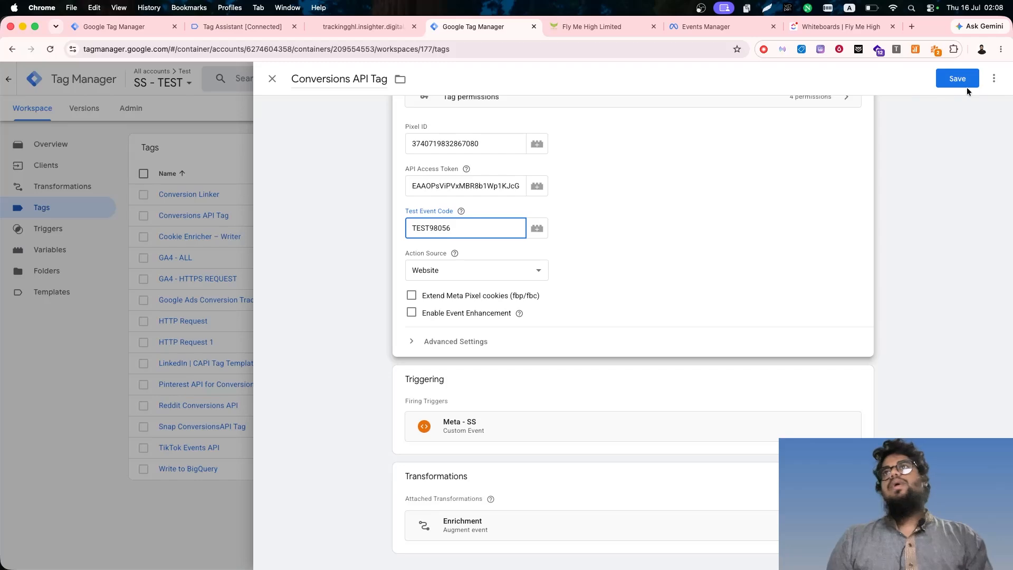
pyautogui.click(958, 80)
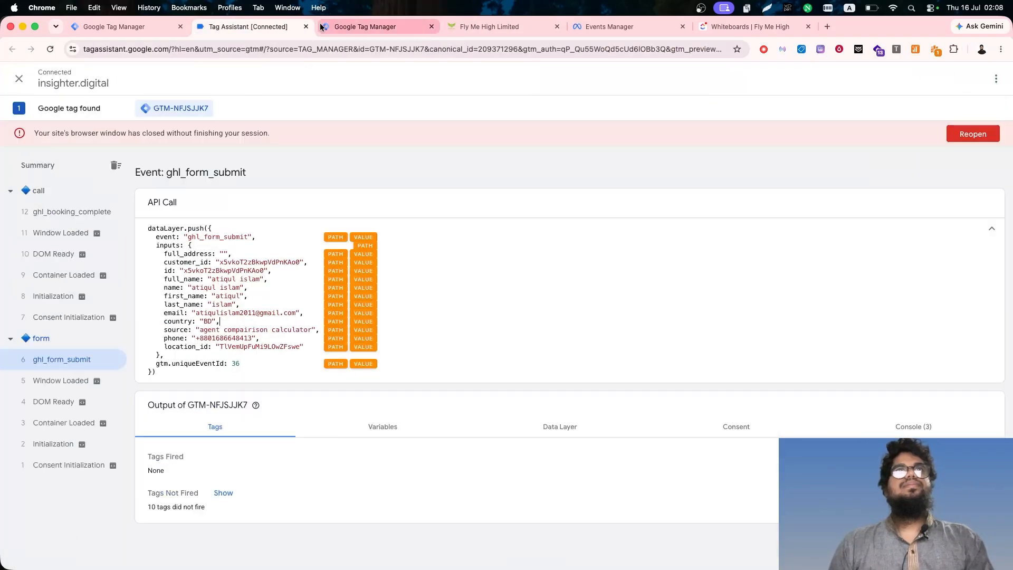
# - Close the old debug session and start preview mode for both the Demo web container and the SS - TEST server container
pyautogui.click(306, 26)
pyautogui.click(537, 228)
pyautogui.click(125, 25)
pyautogui.click(921, 108)
pyautogui.click(126, 26)
pyautogui.click(905, 109)
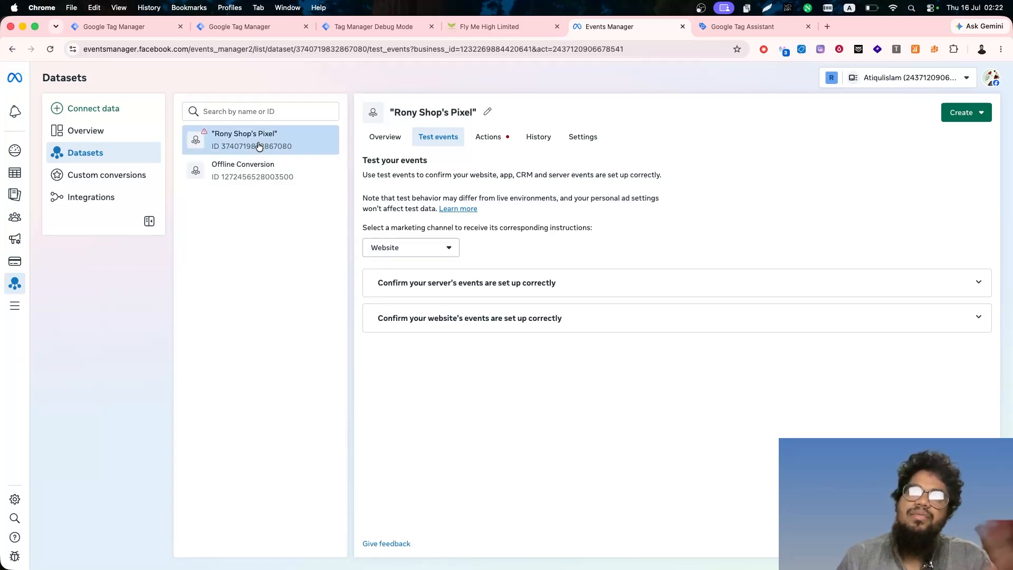
pyautogui.tripleClick(553, 176)
pyautogui.doubleClick(642, 175)
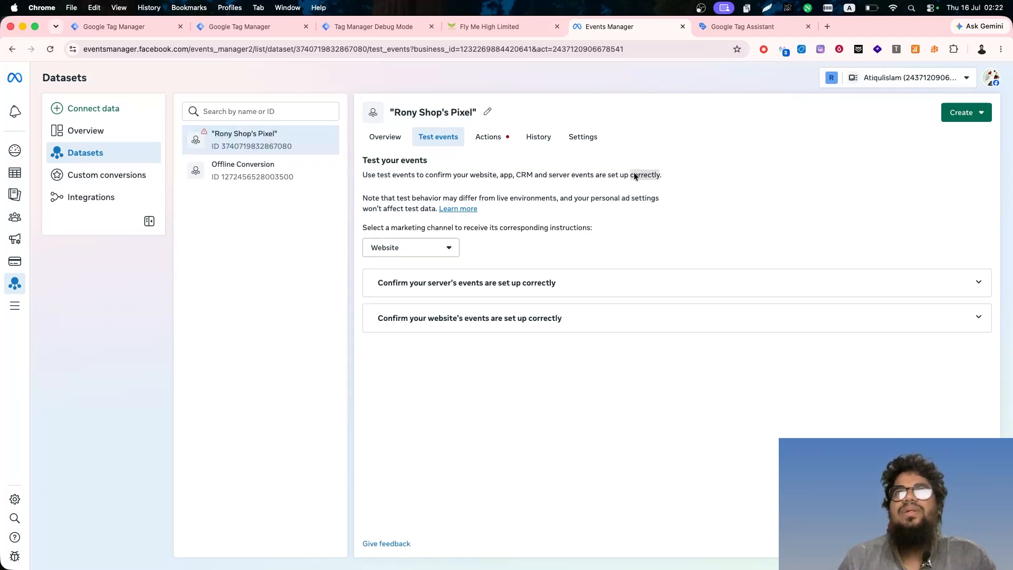
pyautogui.click(654, 142)
pyautogui.click(725, 27)
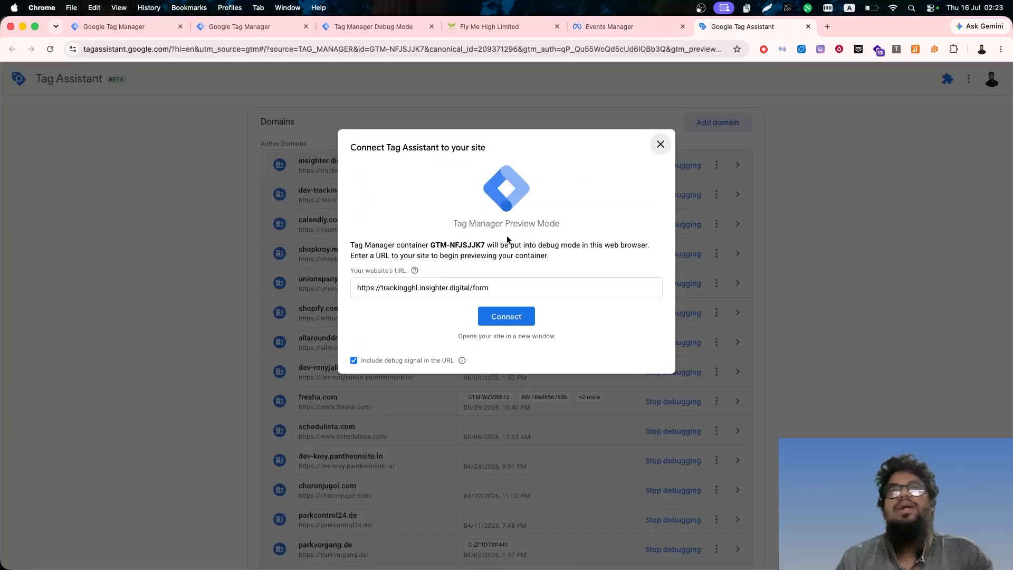
pyautogui.click(515, 317)
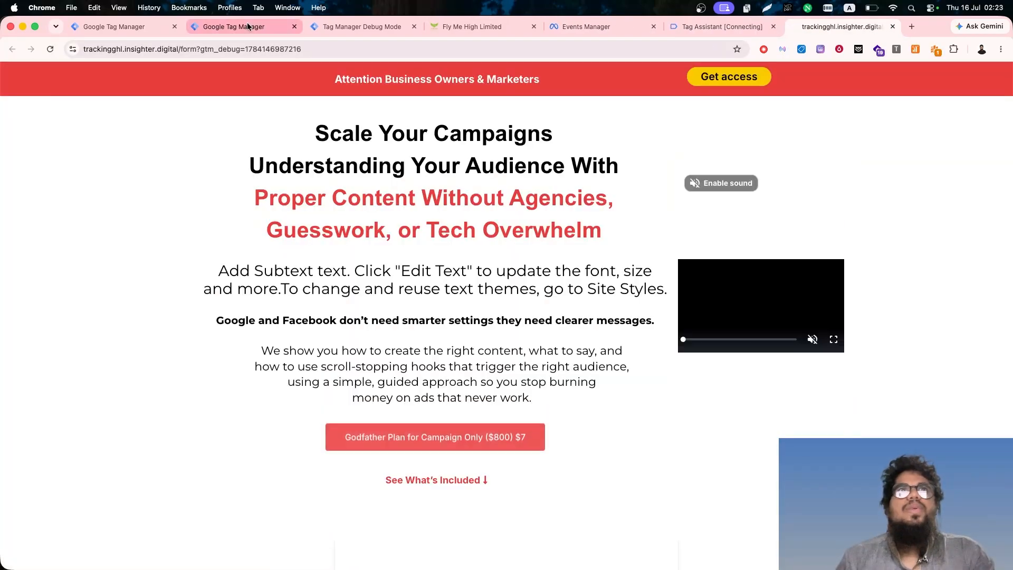
pyautogui.click(359, 26)
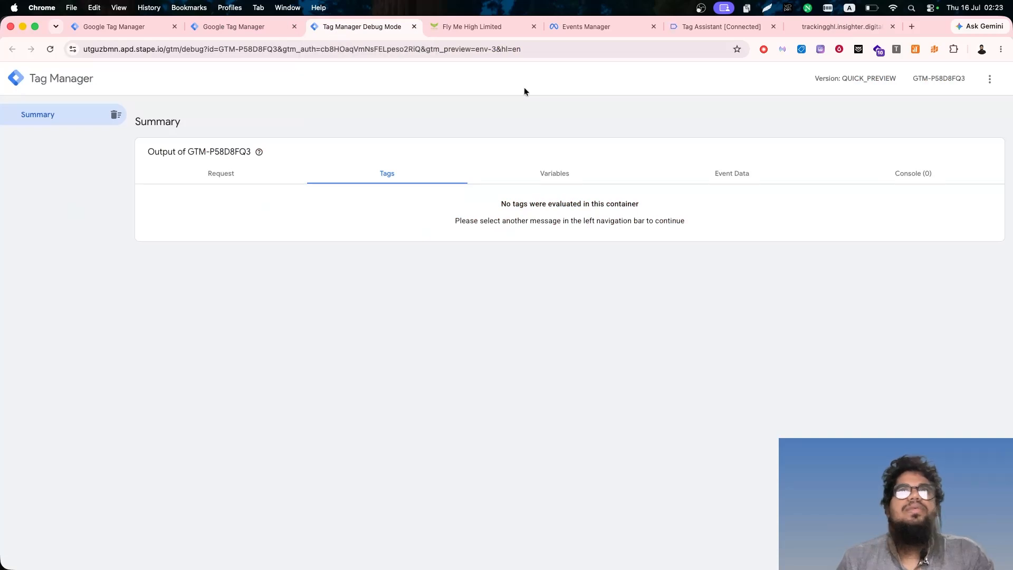
pyautogui.click(628, 27)
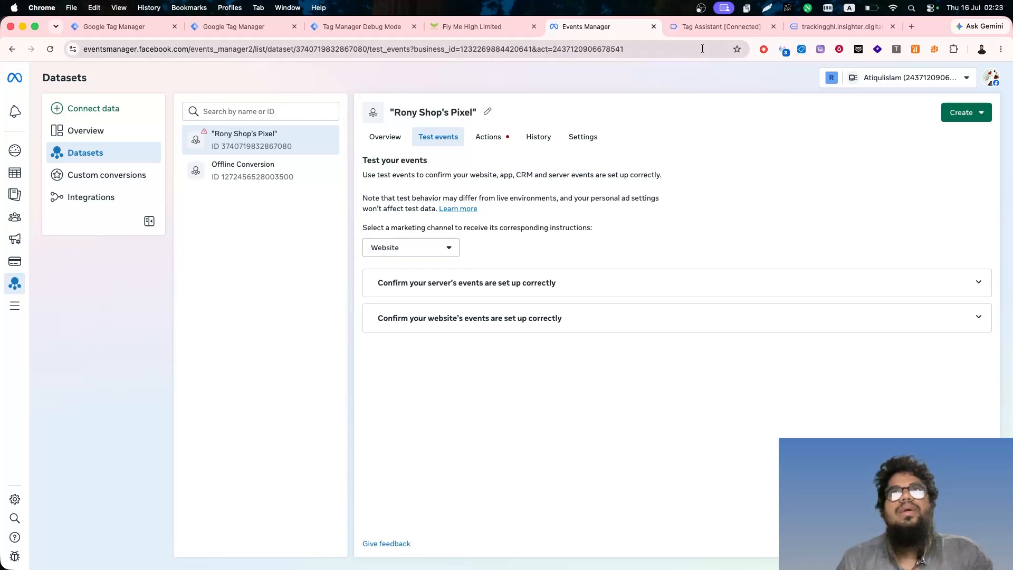
pyautogui.click(728, 26)
pyautogui.click(506, 263)
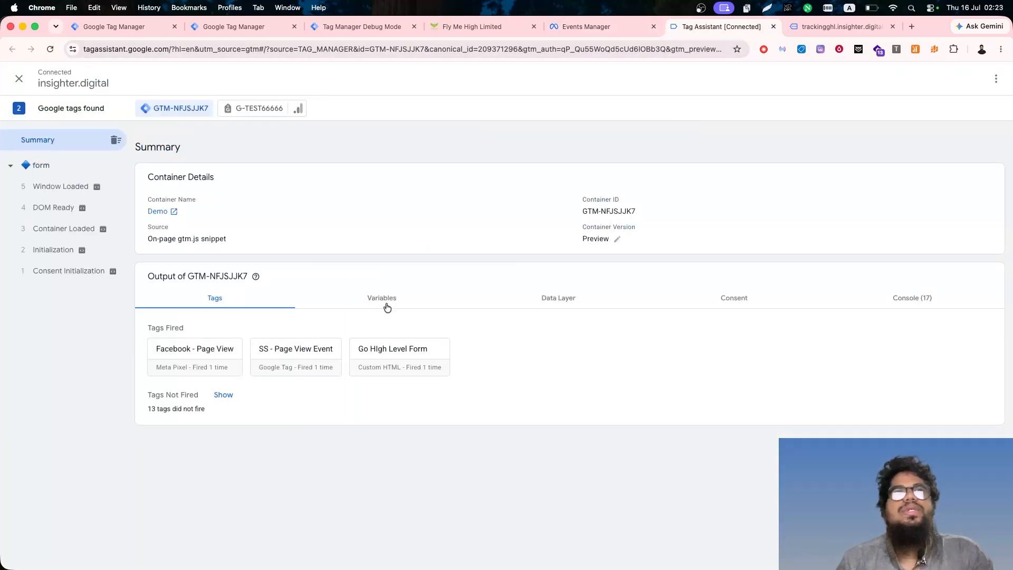
# - Examine the full tag details of the fired Facebook - Page View tag in Tag Assistant
pyautogui.click(216, 369)
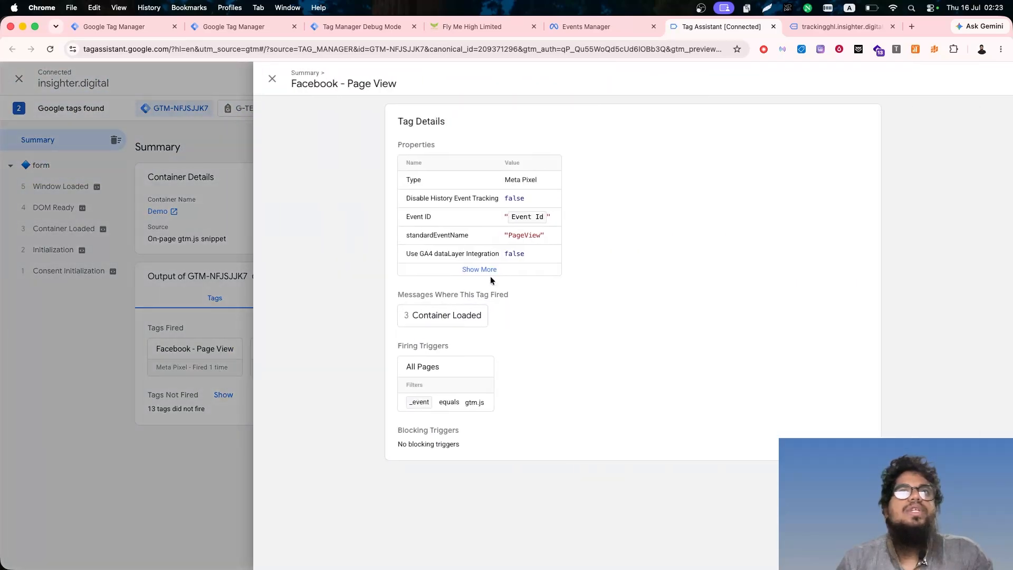
pyautogui.click(490, 270)
pyautogui.click(142, 280)
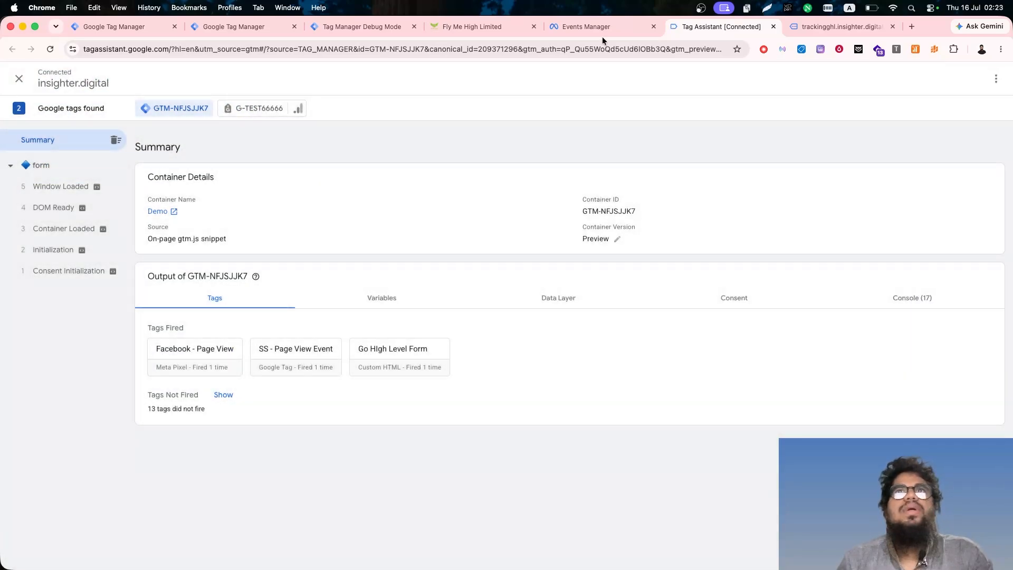
# - Check the server container's debug view, then inspect the PageView entry in the pixel's test events in Events Manager
pyautogui.click(345, 26)
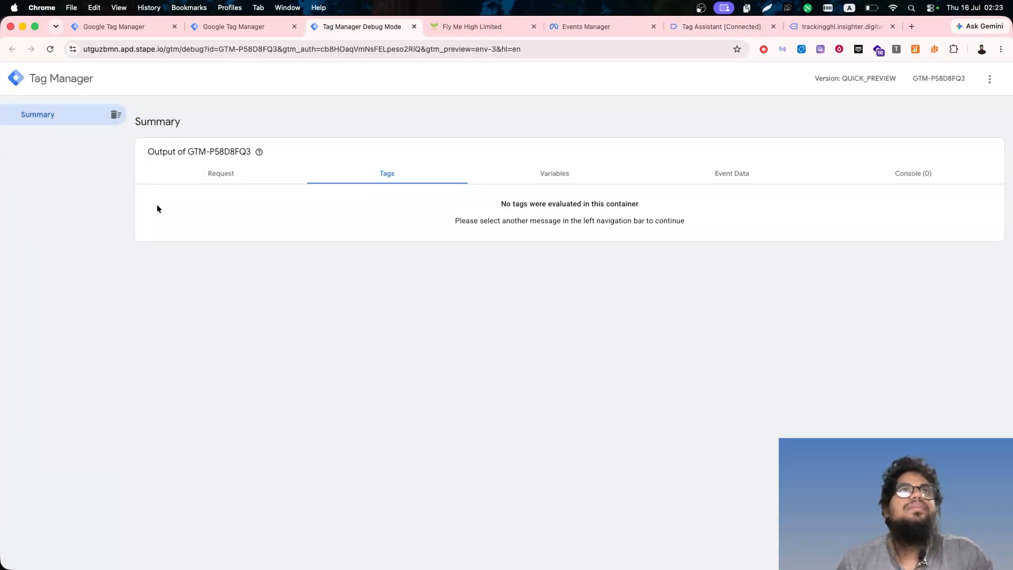
pyautogui.click(576, 27)
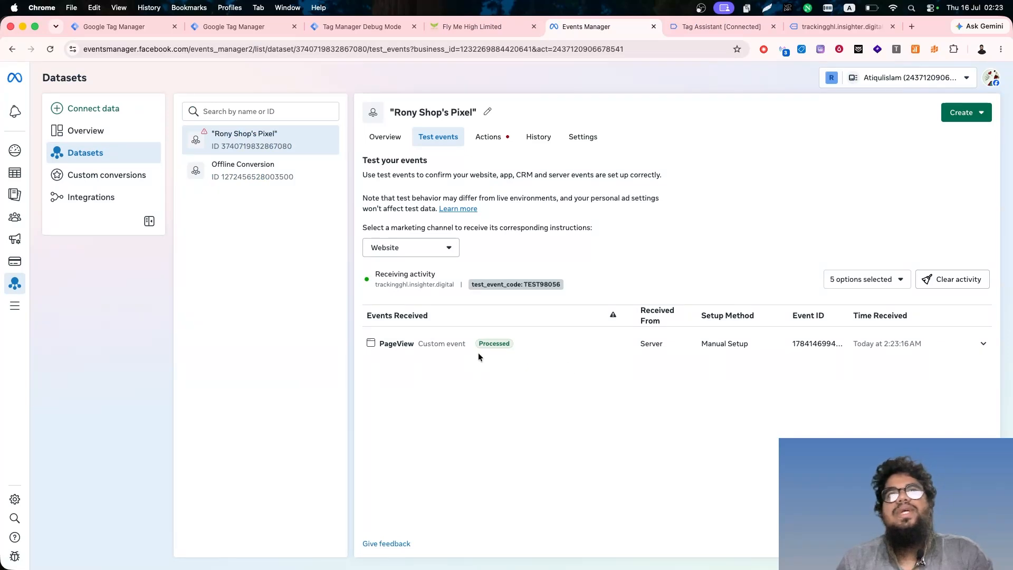
pyautogui.click(517, 344)
pyautogui.click(516, 343)
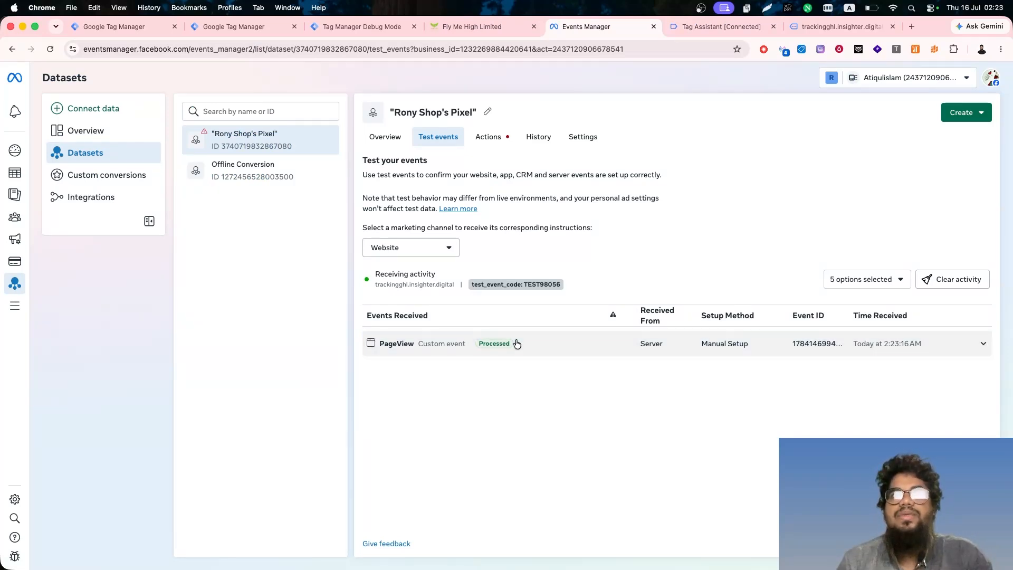
pyautogui.click(516, 343)
pyautogui.click(517, 343)
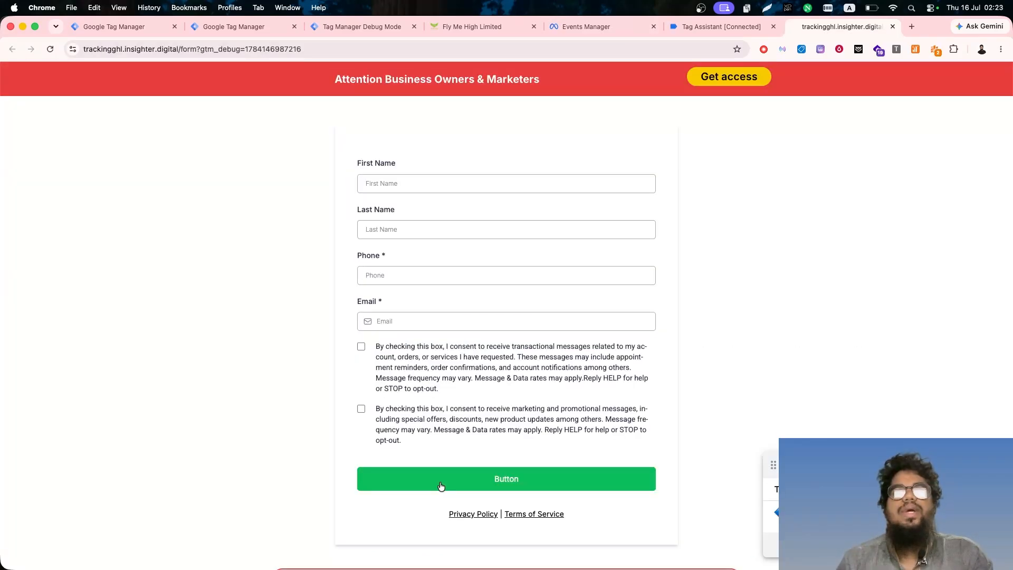
# - Enter the contact's first name, last name and phone number in the form on the tracked landing page
pyautogui.click(441, 485)
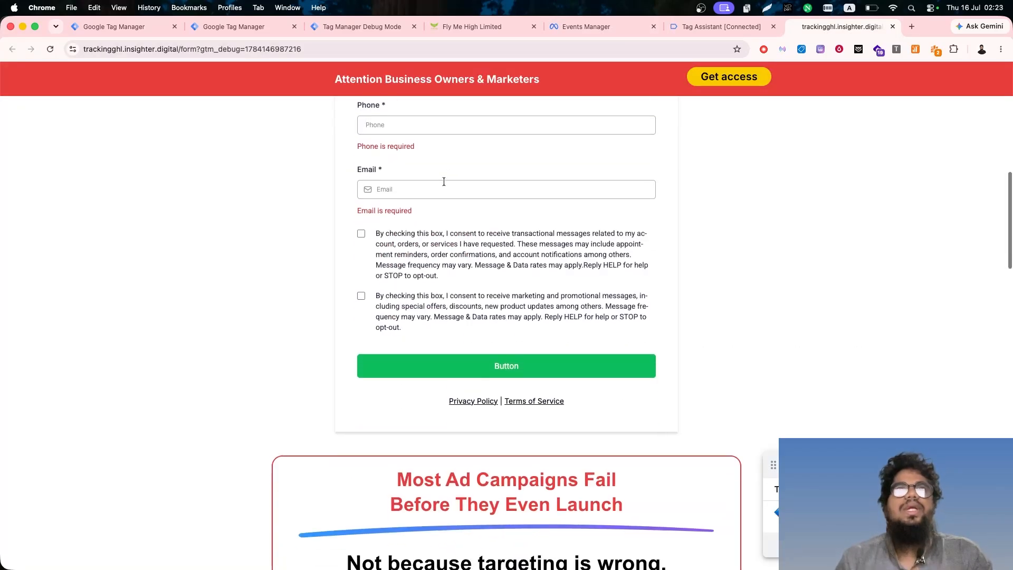
pyautogui.scroll(3, 445, 228)
pyautogui.click(394, 179)
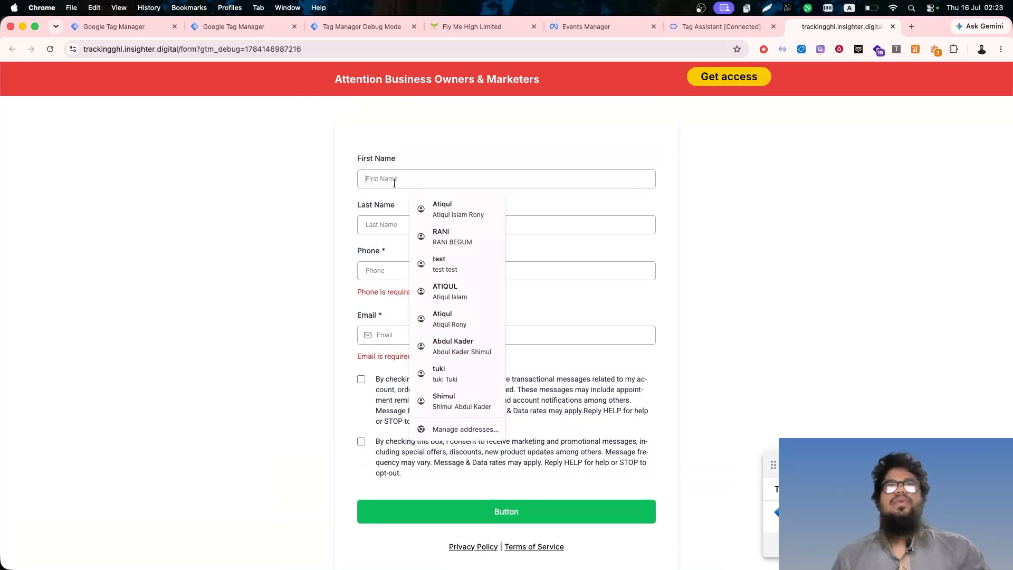
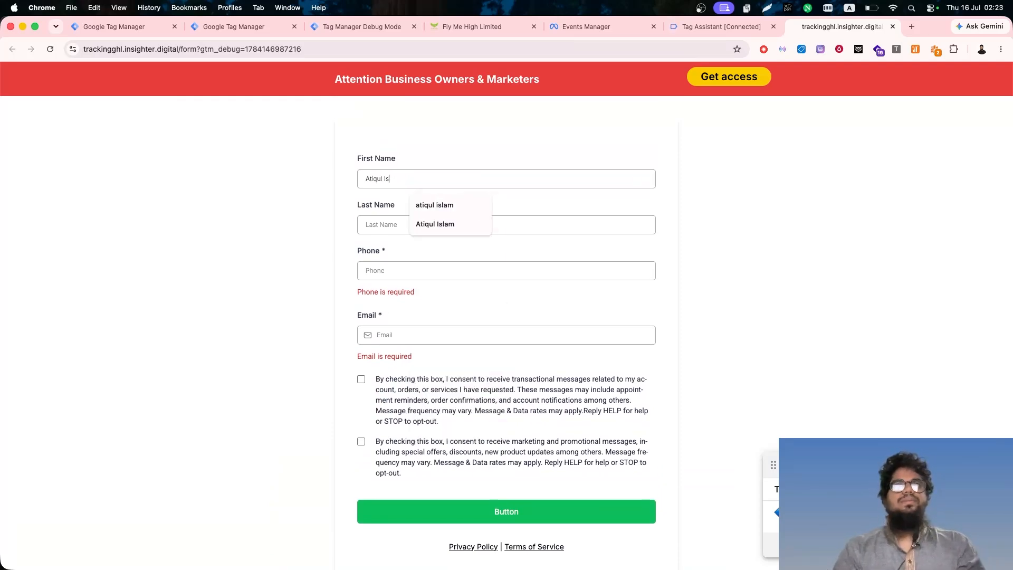
pyautogui.press('Tab')
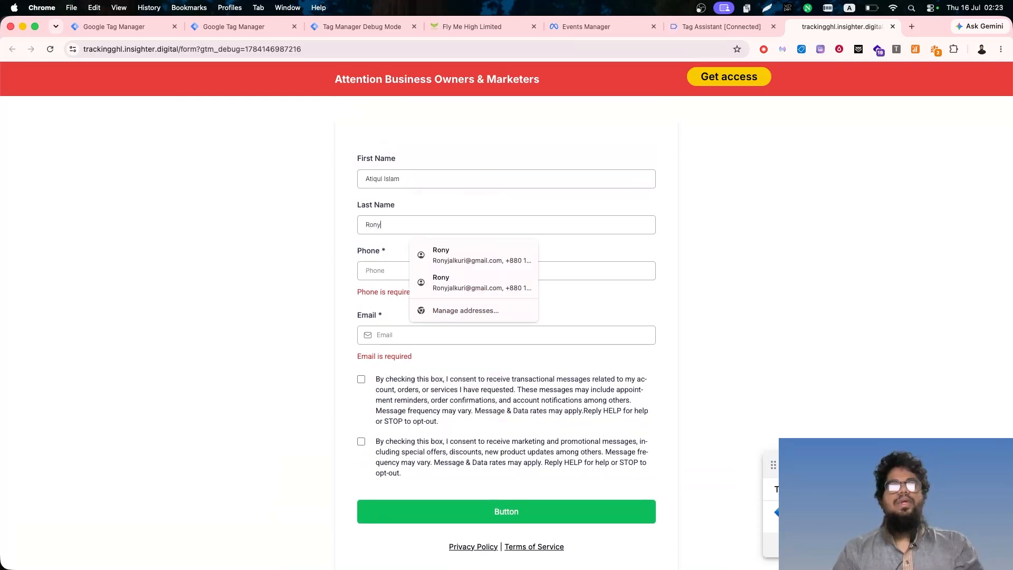
pyautogui.press('Tab')
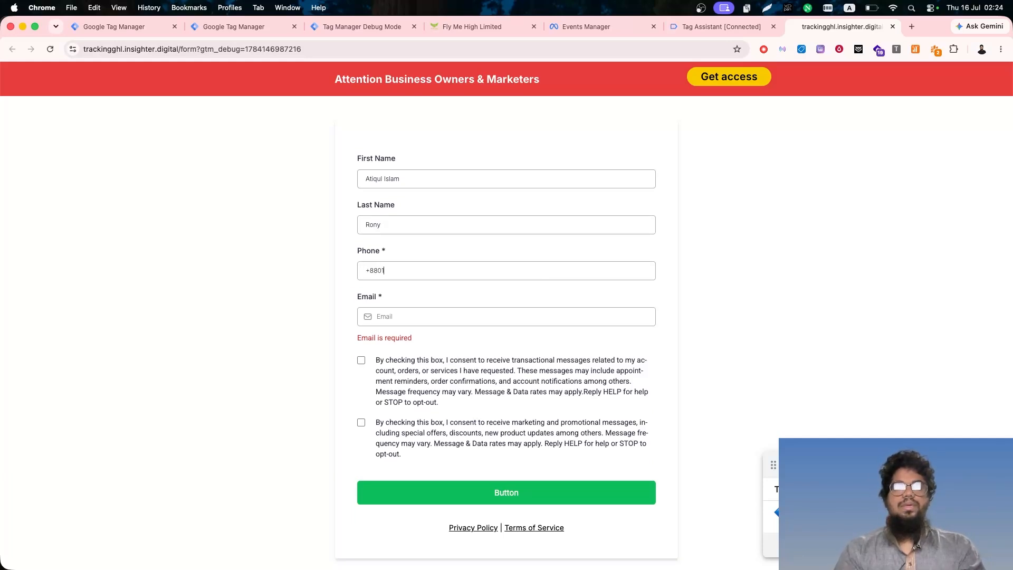
# - Fill in the contact's email, accept both the transactional and marketing message consents, and submit the form
pyautogui.click(388, 318)
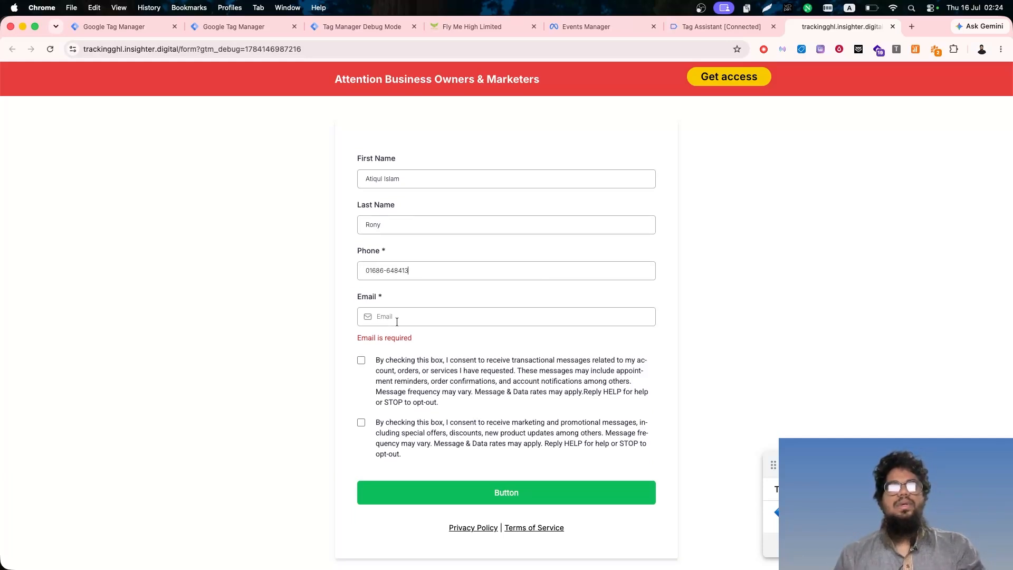
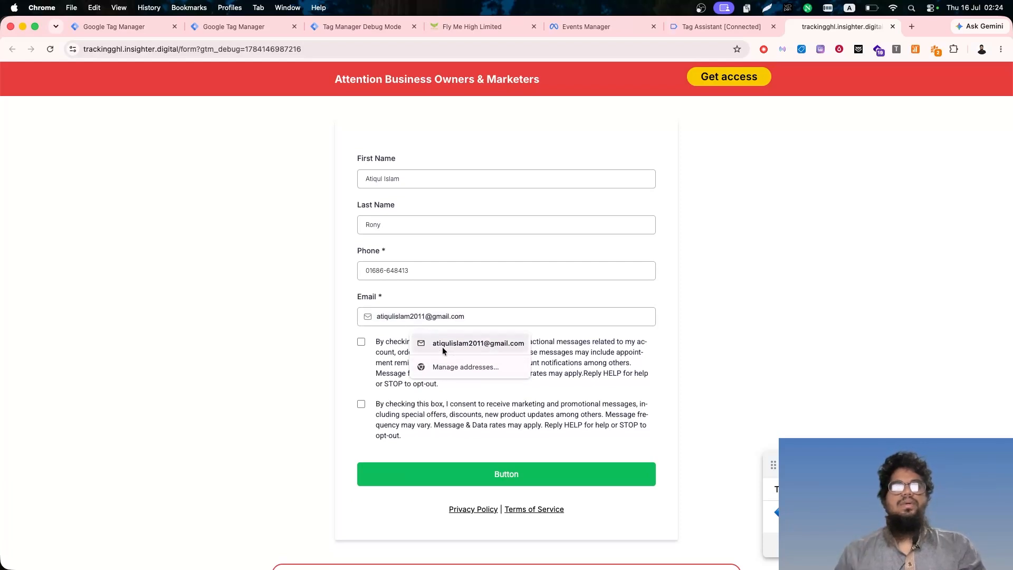
pyautogui.click(464, 343)
pyautogui.click(361, 341)
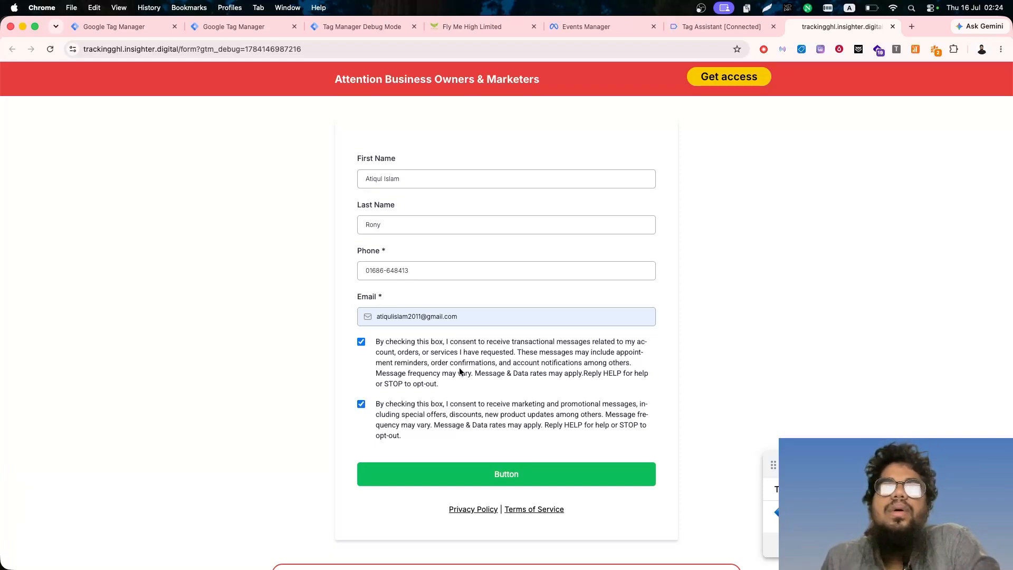
pyautogui.click(497, 479)
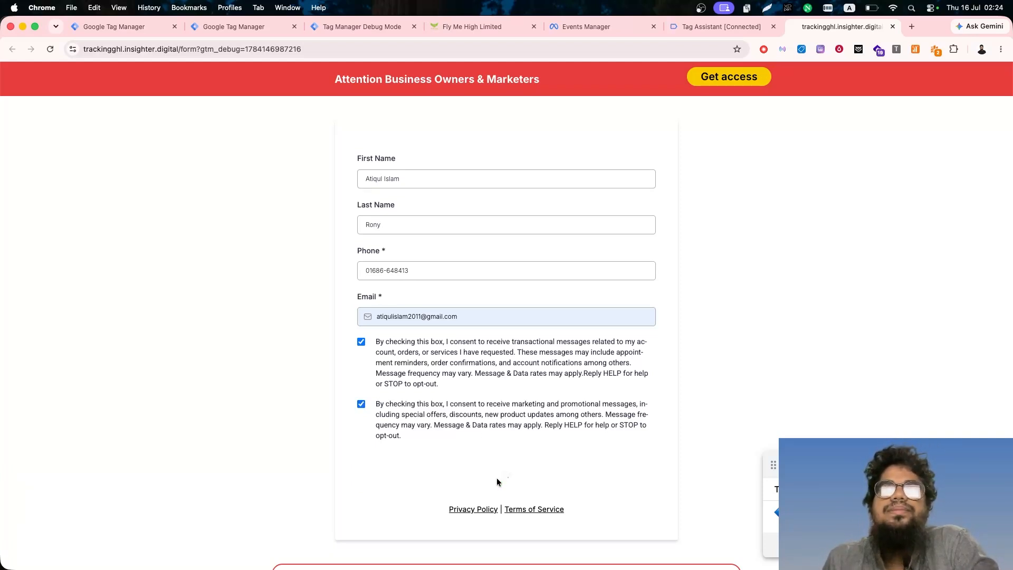
# - Inspect the Contact event's details in the pixel's test events in Events Manager
pyautogui.click(409, 378)
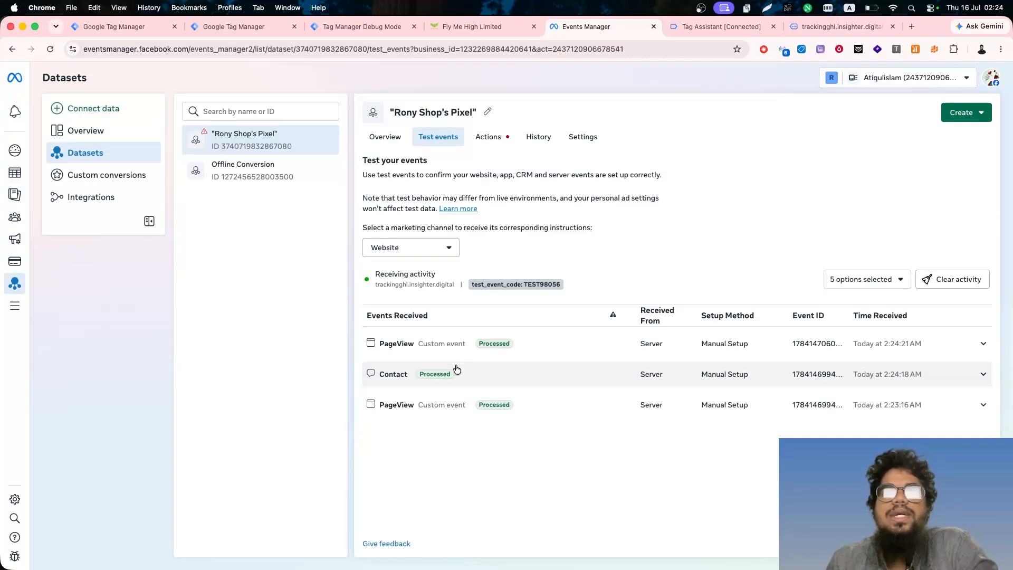
pyautogui.click(454, 370)
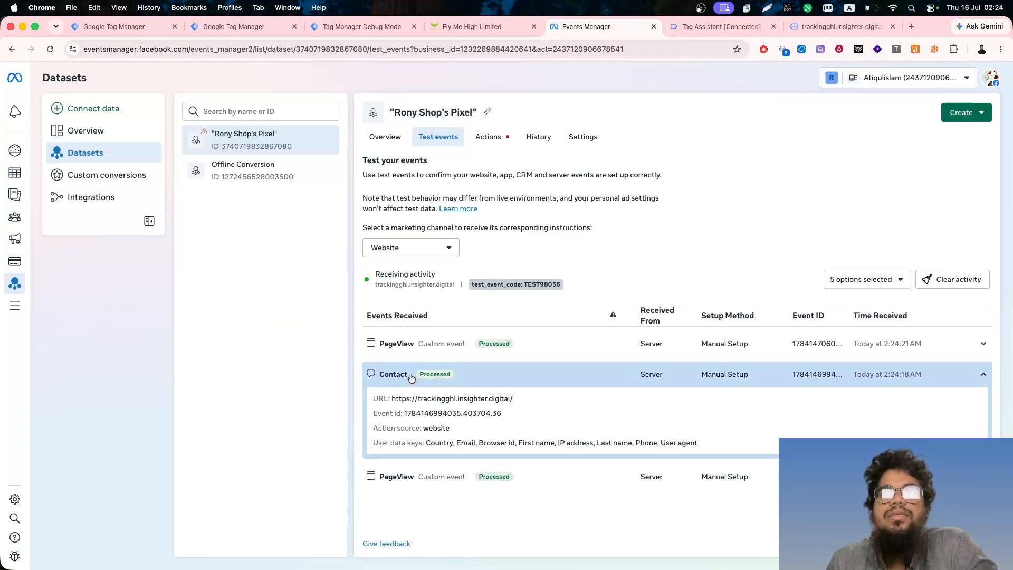
pyautogui.click(389, 373)
# - Book the 08:00 AM appointment for Fri, Jul 17, 2026 on the Appointment GHL page with the prefilled contact details
pyautogui.click(839, 26)
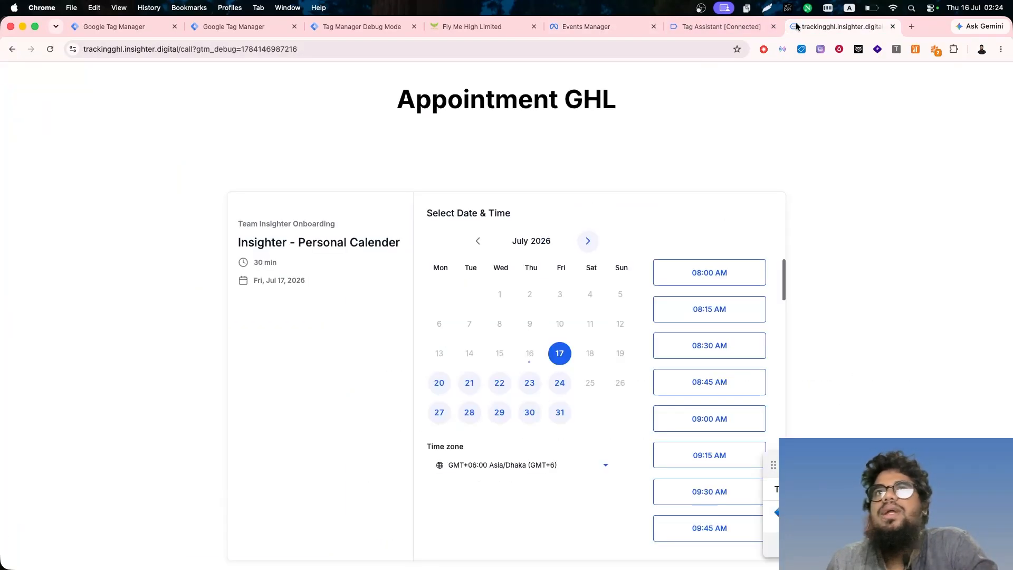
pyautogui.click(718, 272)
pyautogui.click(737, 272)
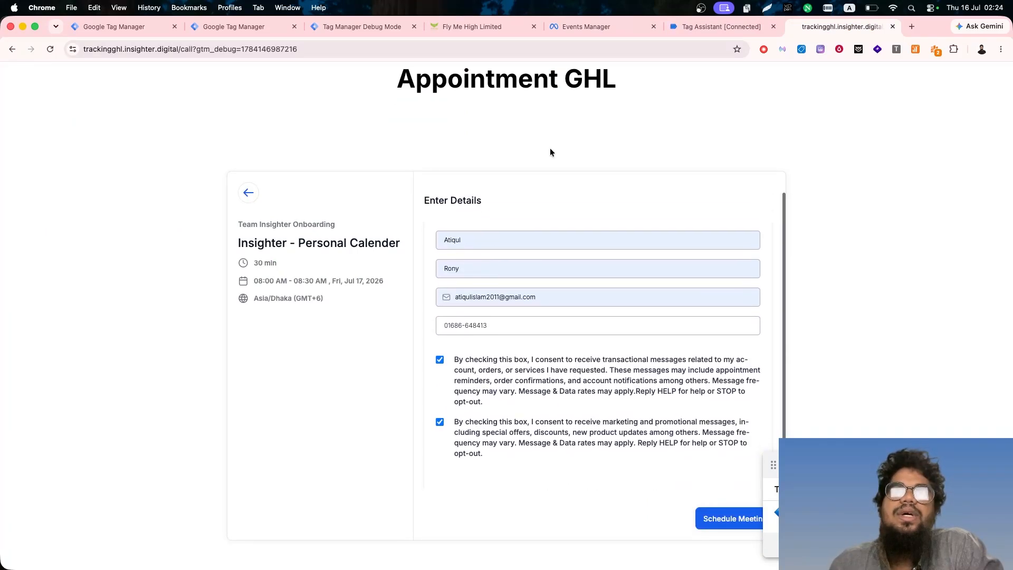
pyautogui.scroll(-2, 544, 405)
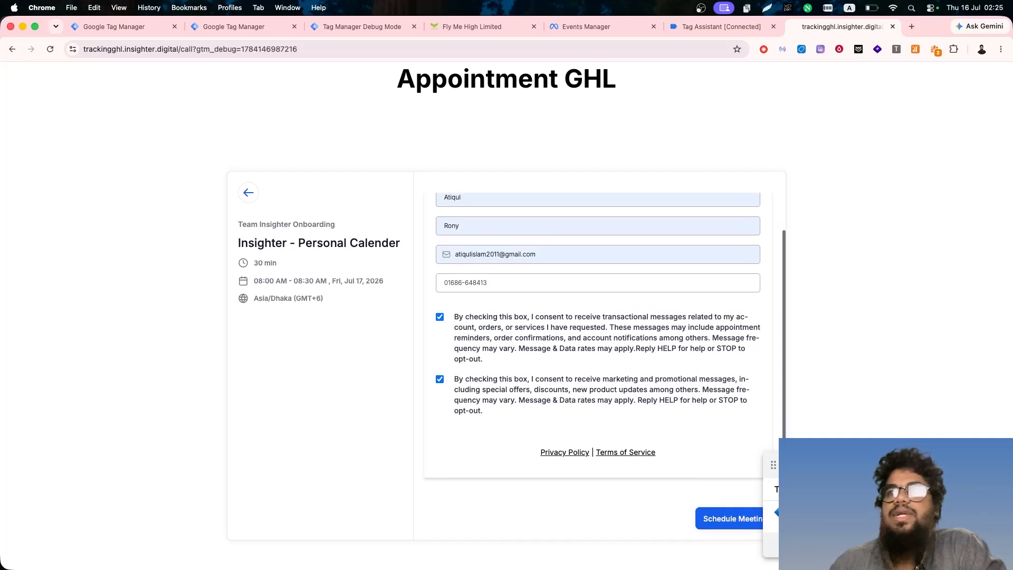
pyautogui.click(755, 520)
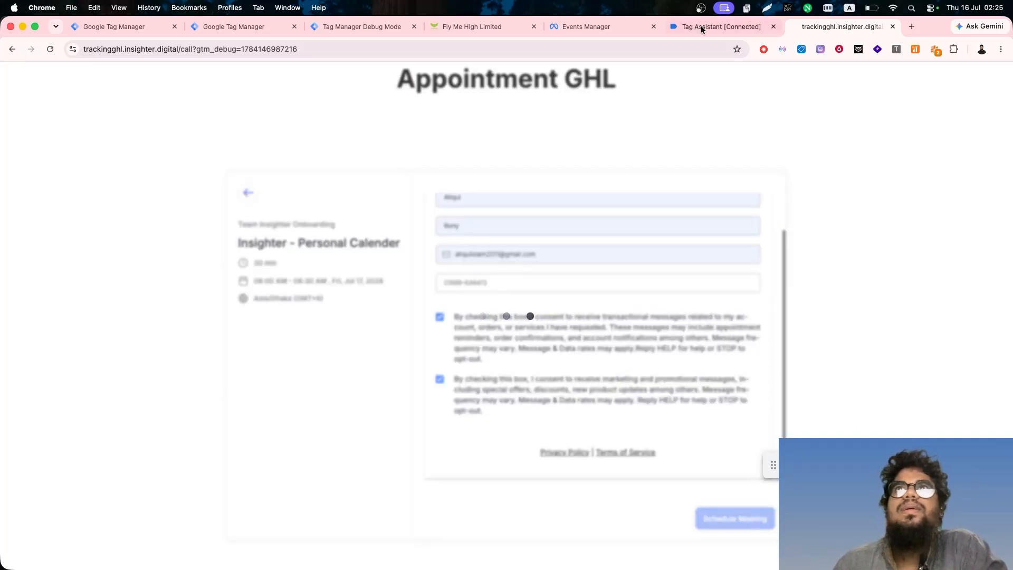
# - Examine the Conversions API Tag's outgoing Facebook request for the Schedule event in the server container's debug view
pyautogui.click(324, 26)
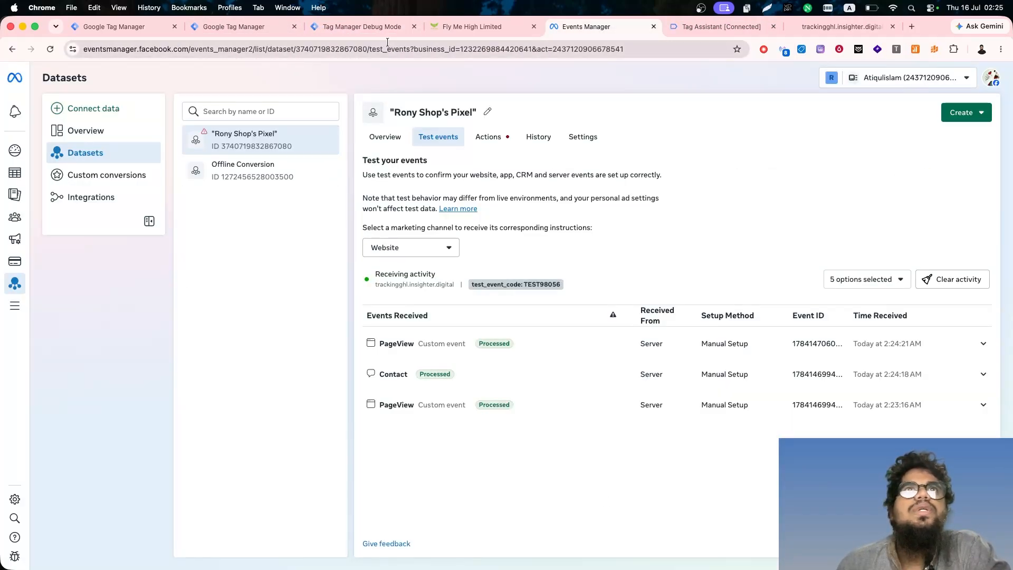
pyautogui.click(373, 32)
pyautogui.click(36, 163)
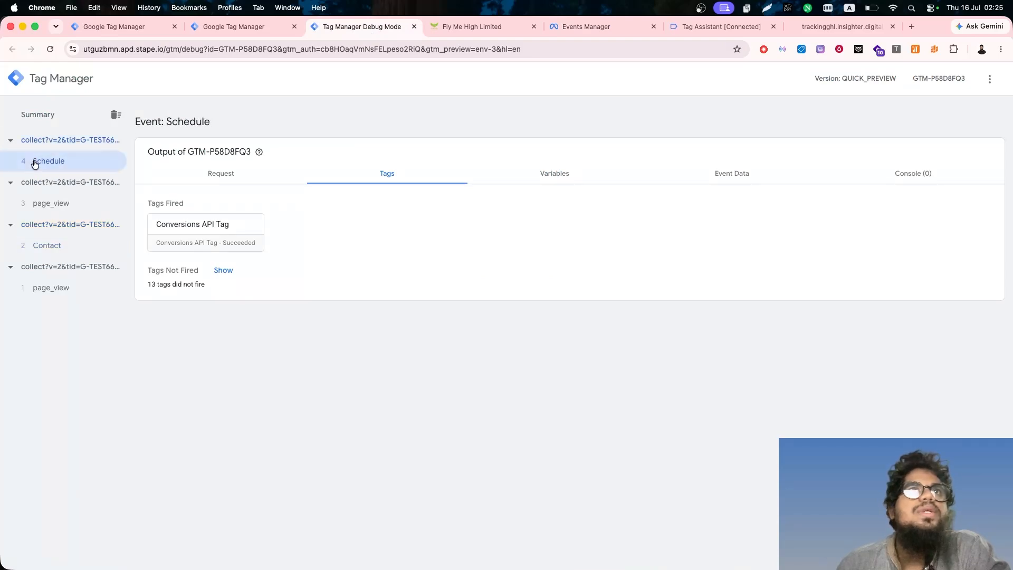
pyautogui.click(202, 239)
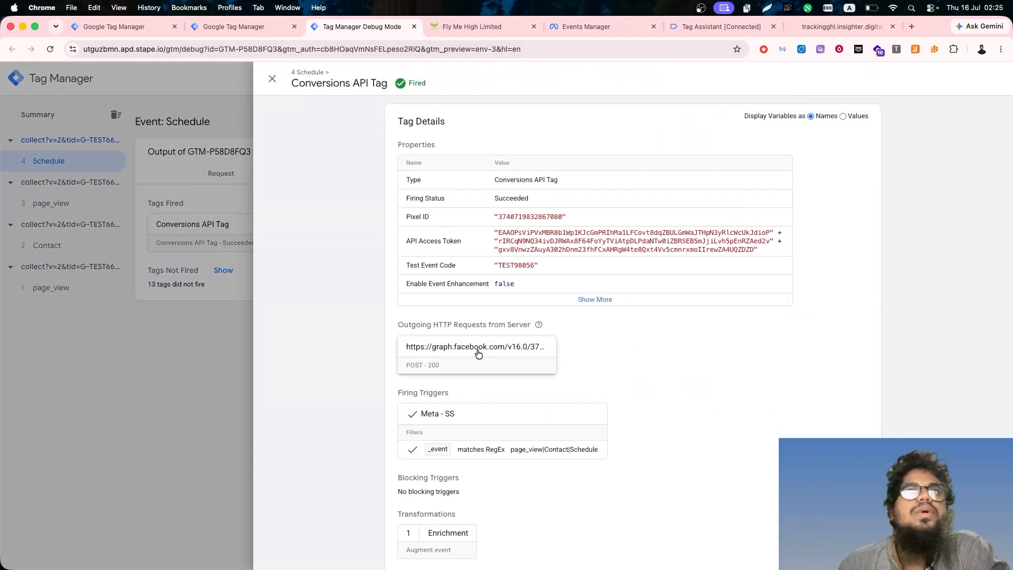
pyautogui.click(478, 350)
pyautogui.scroll(-3, 589, 489)
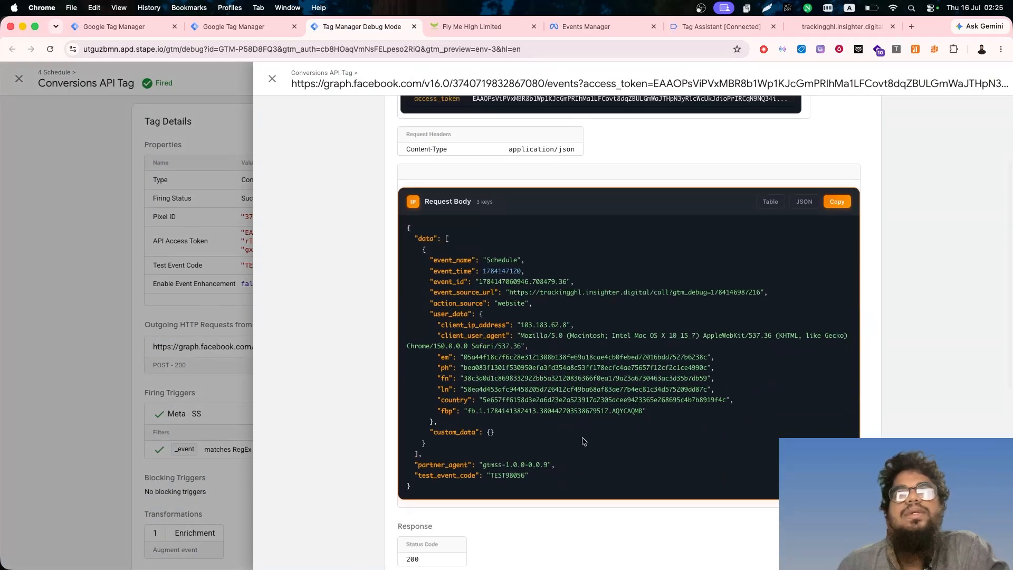
pyautogui.click(221, 328)
pyautogui.click(222, 328)
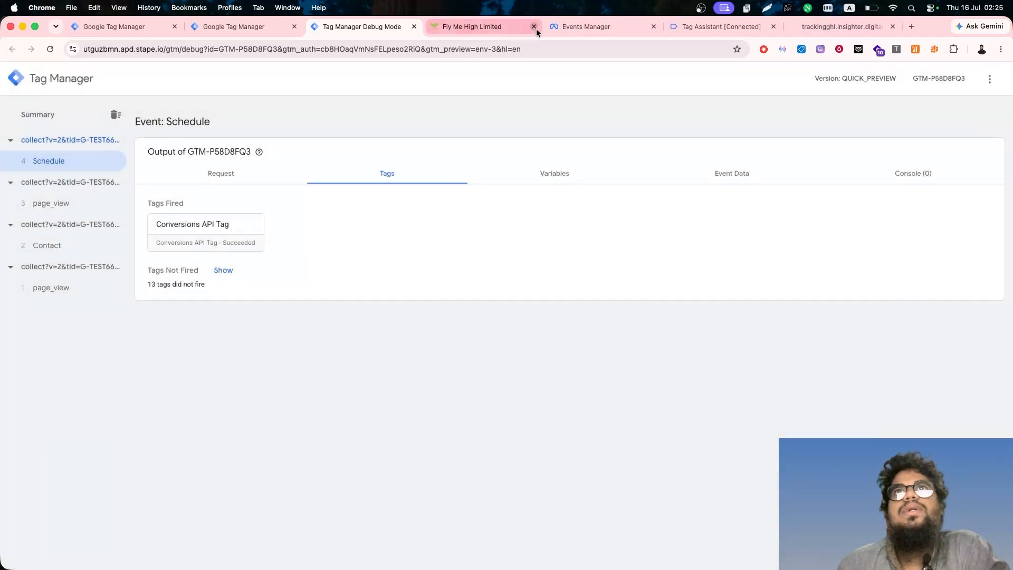
# - Reload the pixel's test events page in Events Manager and select Website as the marketing channel
pyautogui.click(586, 26)
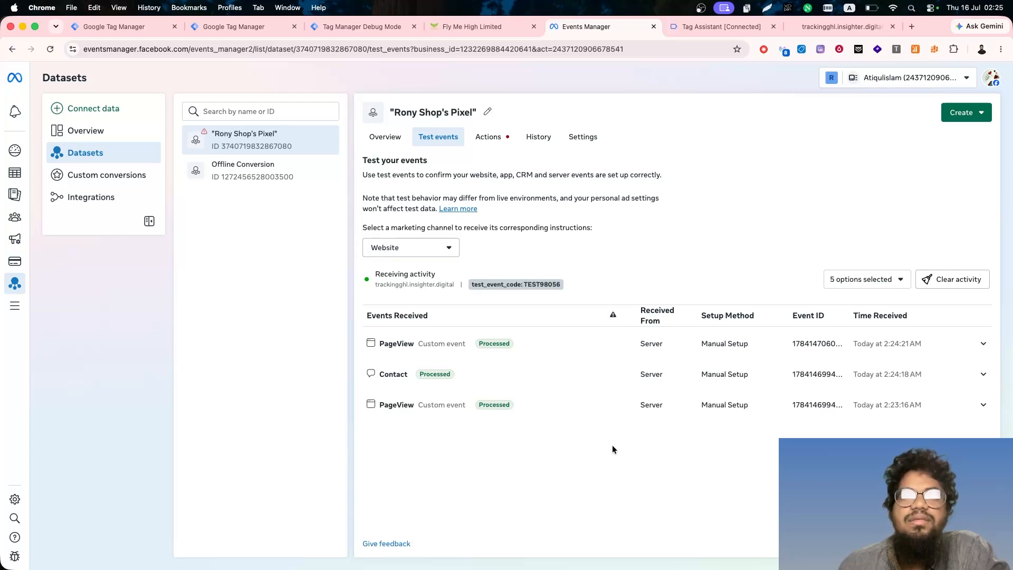
pyautogui.click(363, 25)
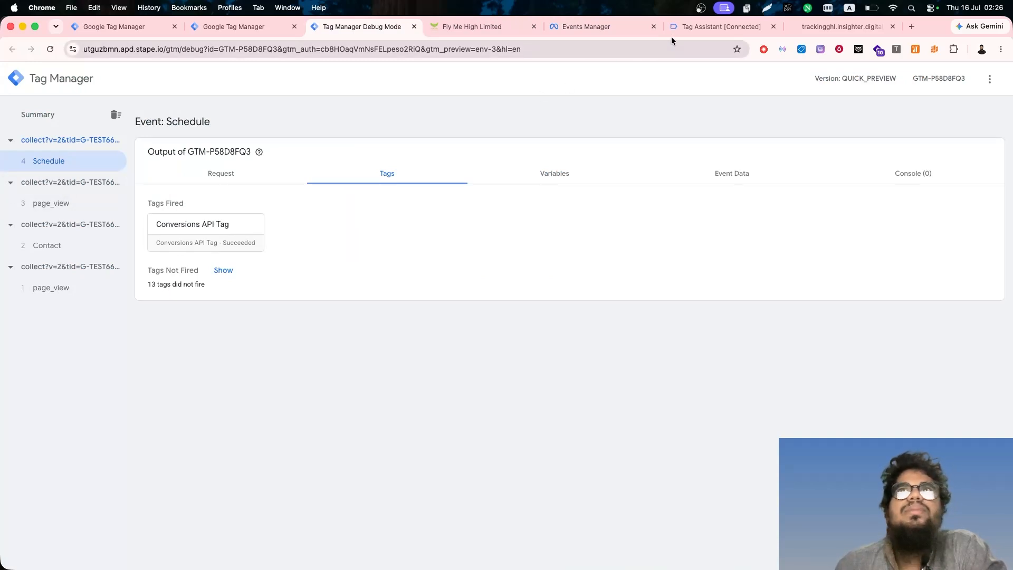
pyautogui.click(707, 31)
pyautogui.click(606, 28)
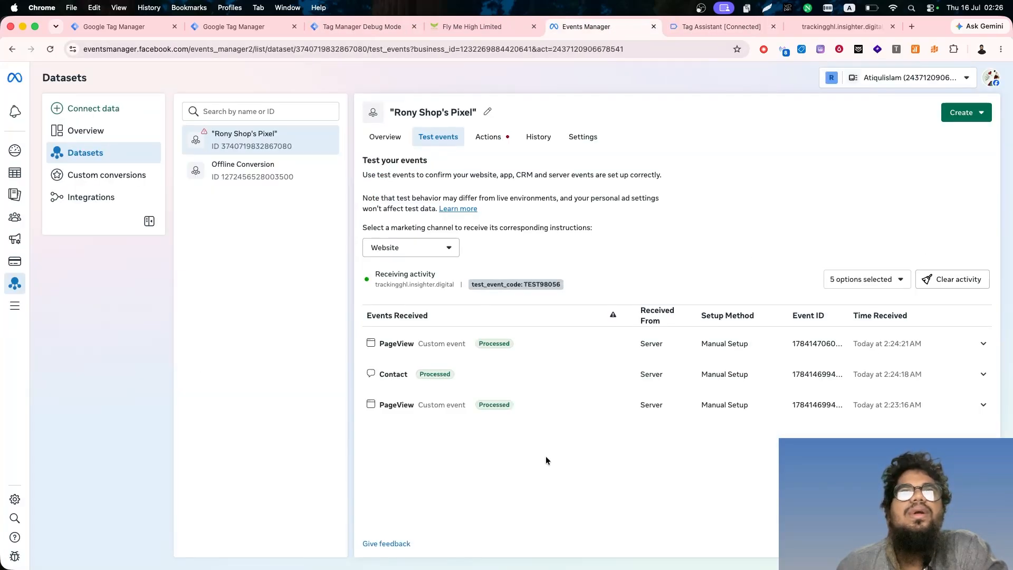
pyautogui.click(50, 48)
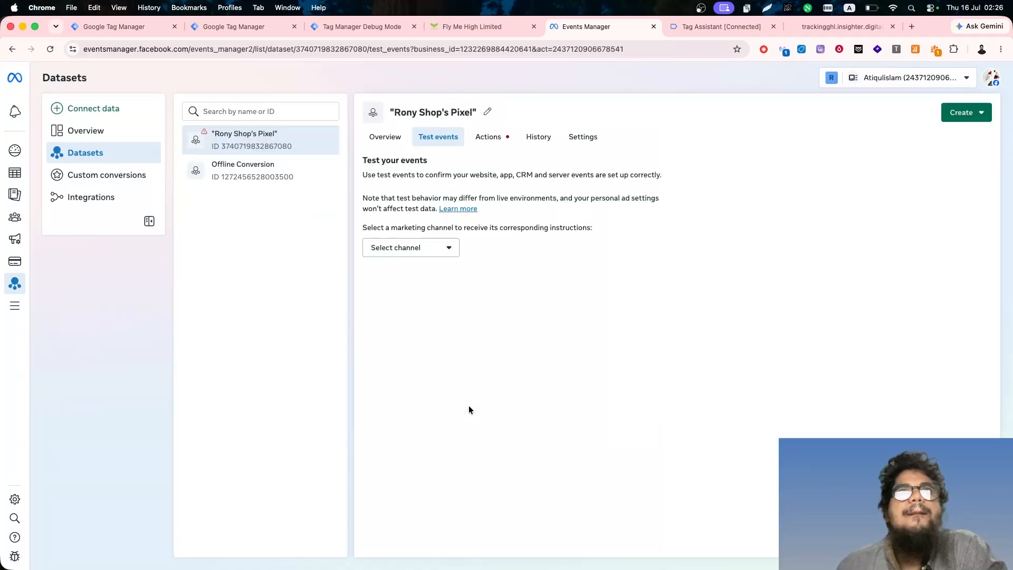
pyautogui.click(402, 248)
pyautogui.click(415, 272)
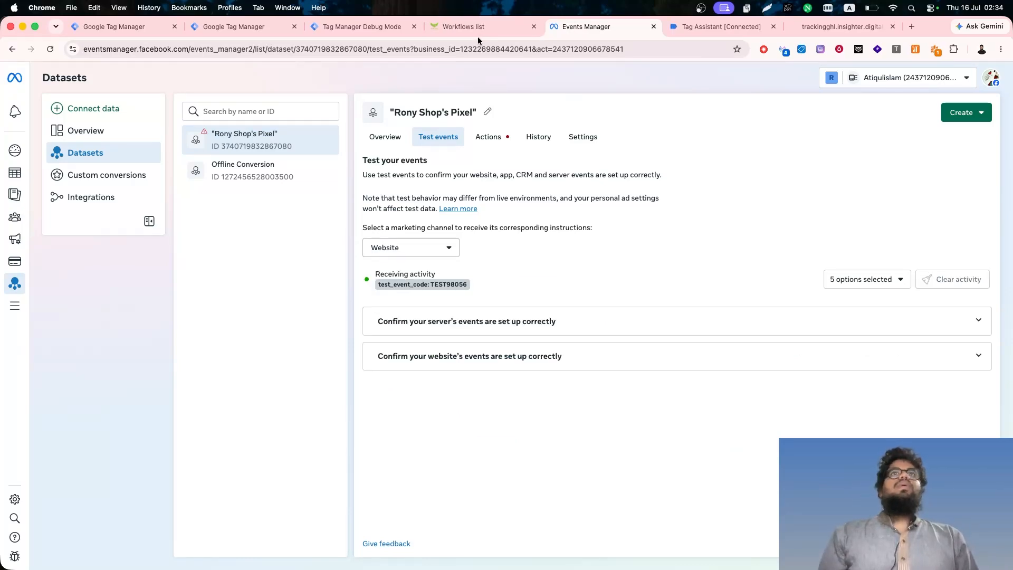
# - In GoHighLevel, create an opportunity for the contact added Jul 16, 2026 02:24 AM in GHL Meta Pipeline at the New Lead stage
pyautogui.click(477, 36)
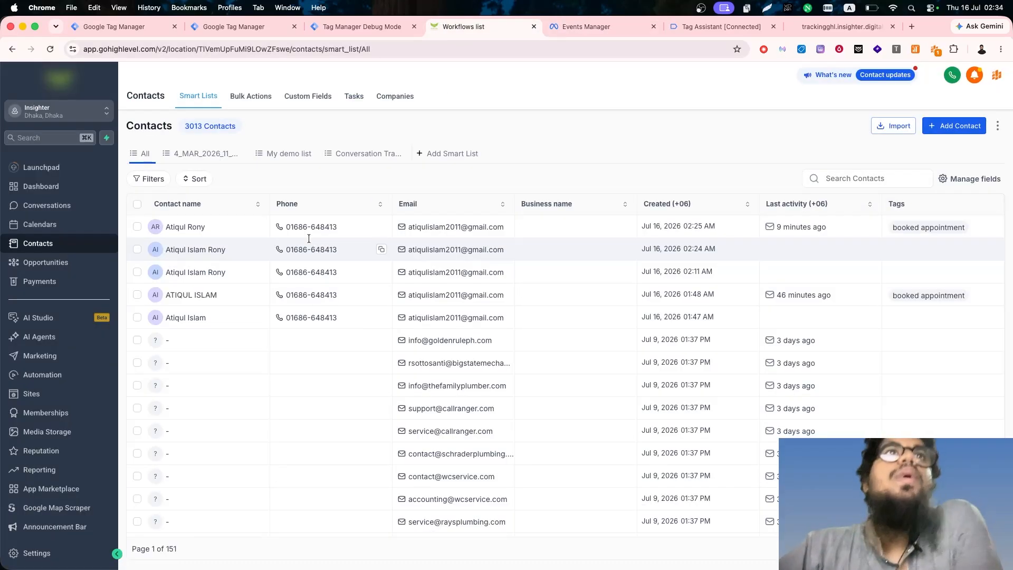
pyautogui.click(137, 250)
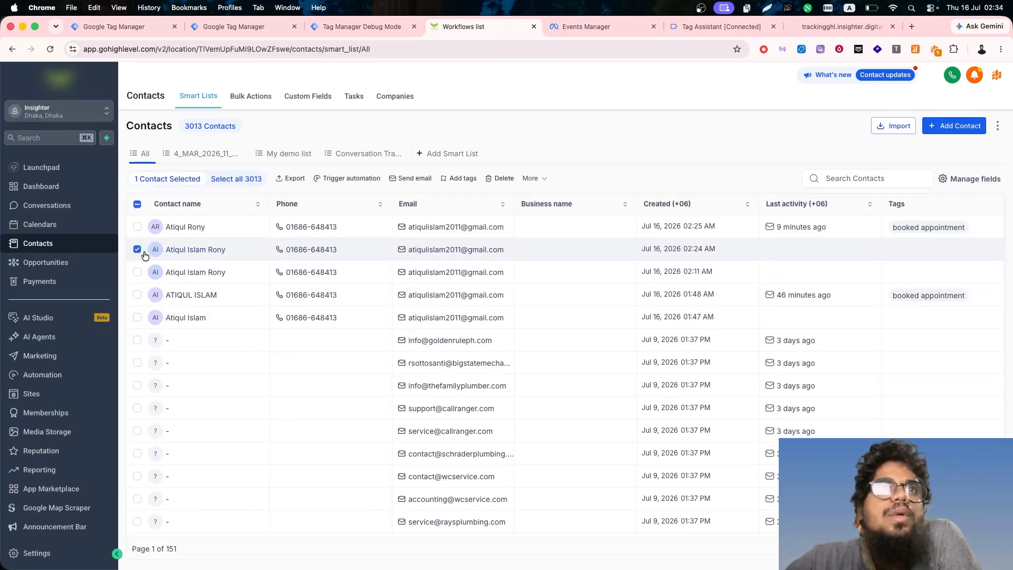
pyautogui.click(258, 250)
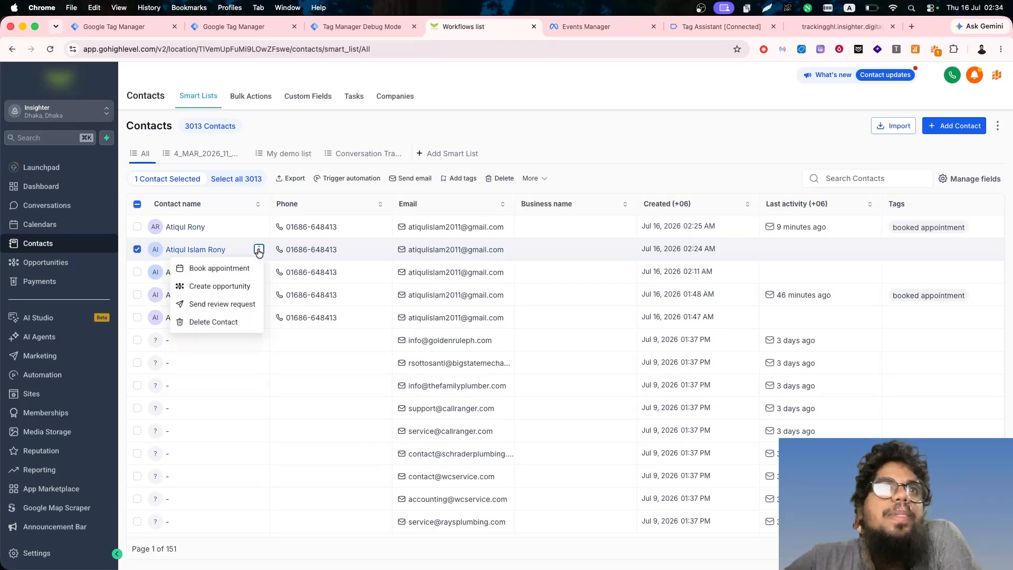
pyautogui.click(232, 286)
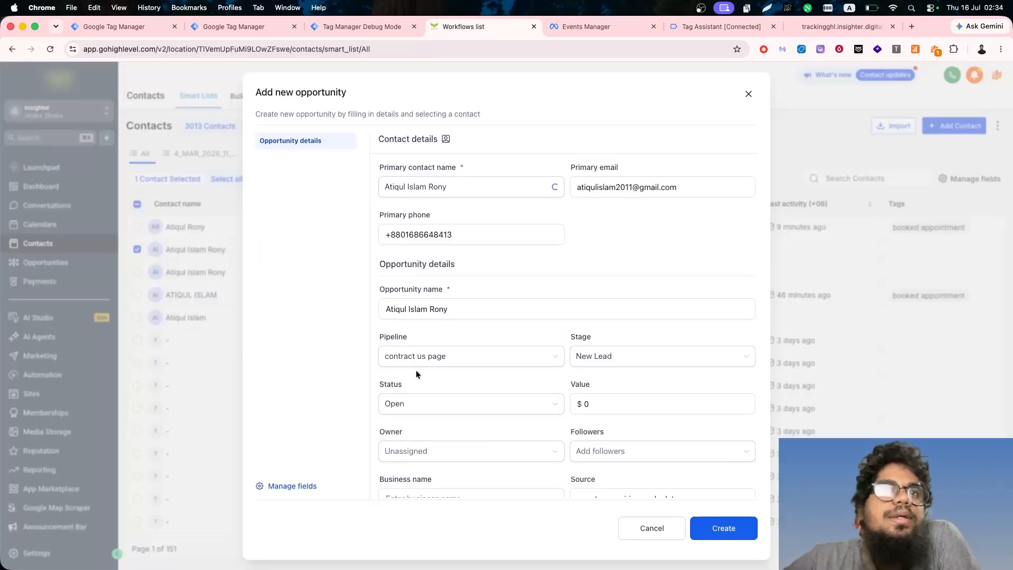
pyautogui.scroll(-1, 416, 374)
pyautogui.click(469, 337)
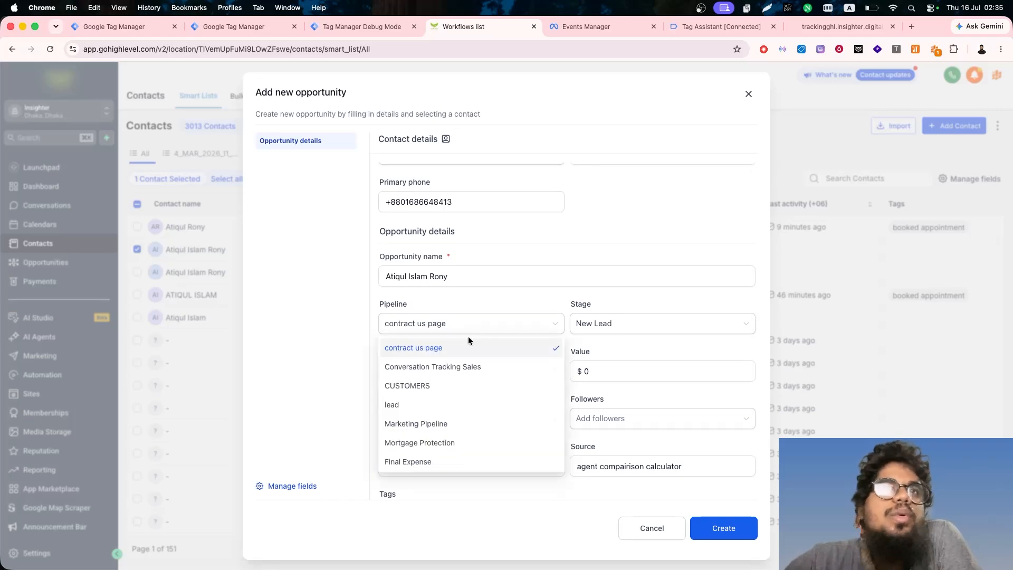
pyautogui.scroll(-2, 452, 448)
pyautogui.click(452, 456)
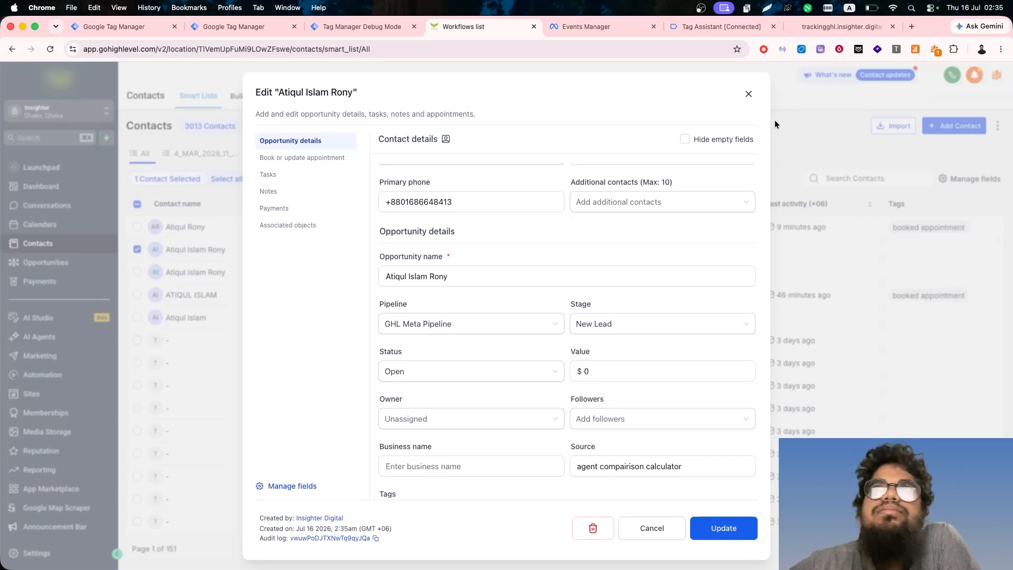
pyautogui.click(747, 94)
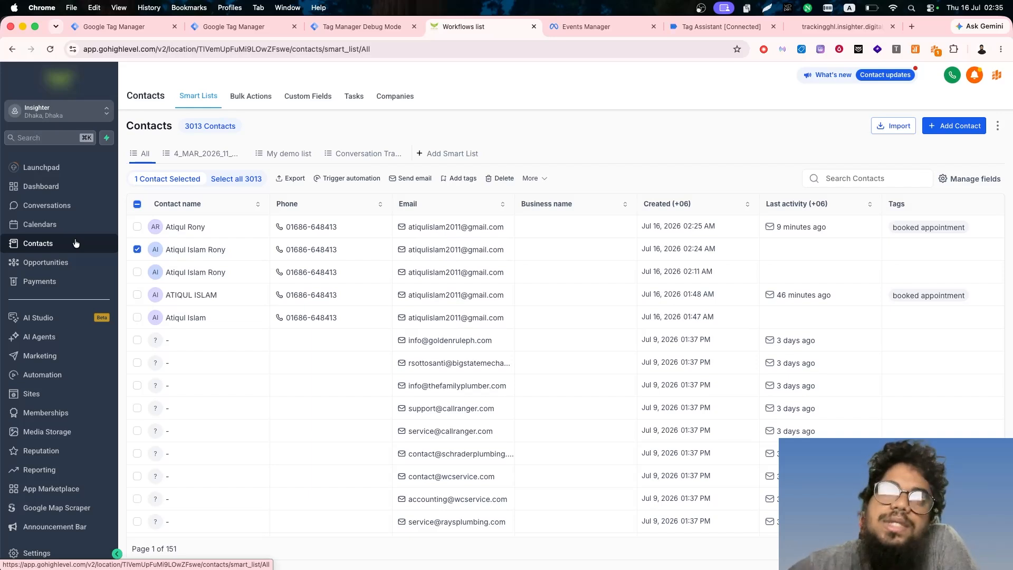
# - Move the test contact's opportunity from New Lead to the Won stage in GHL Meta Pipeline
pyautogui.click(70, 262)
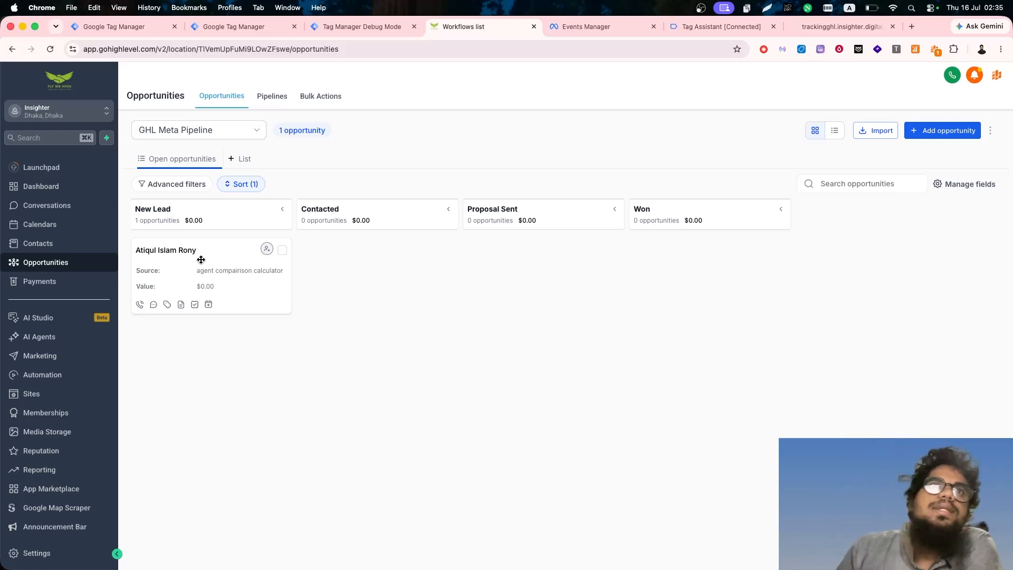
pyautogui.moveTo(177, 273); pyautogui.dragTo(679, 270)
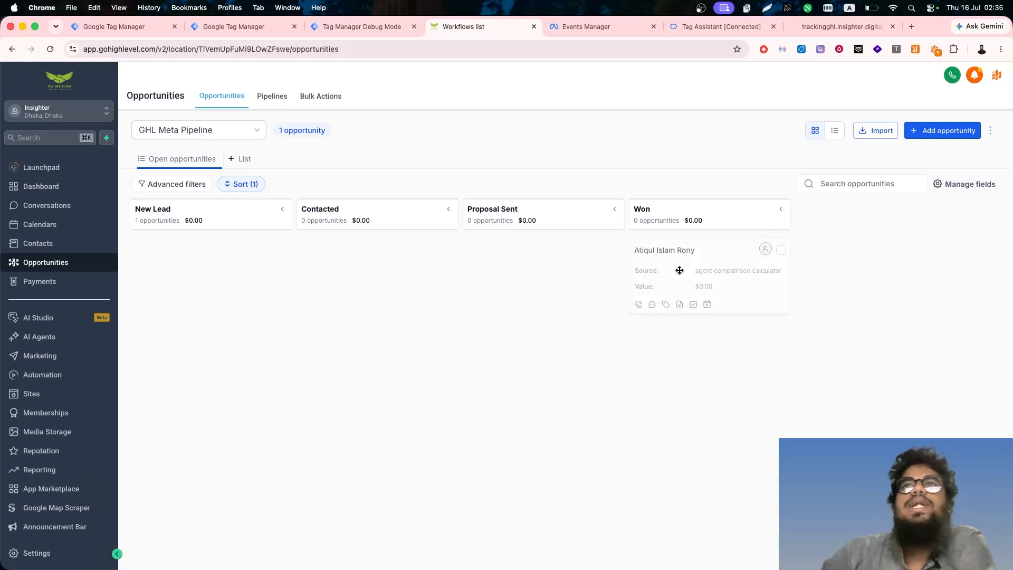
# - Inspect the Lead event's details in the pixel's test events in Events Manager
pyautogui.click(593, 26)
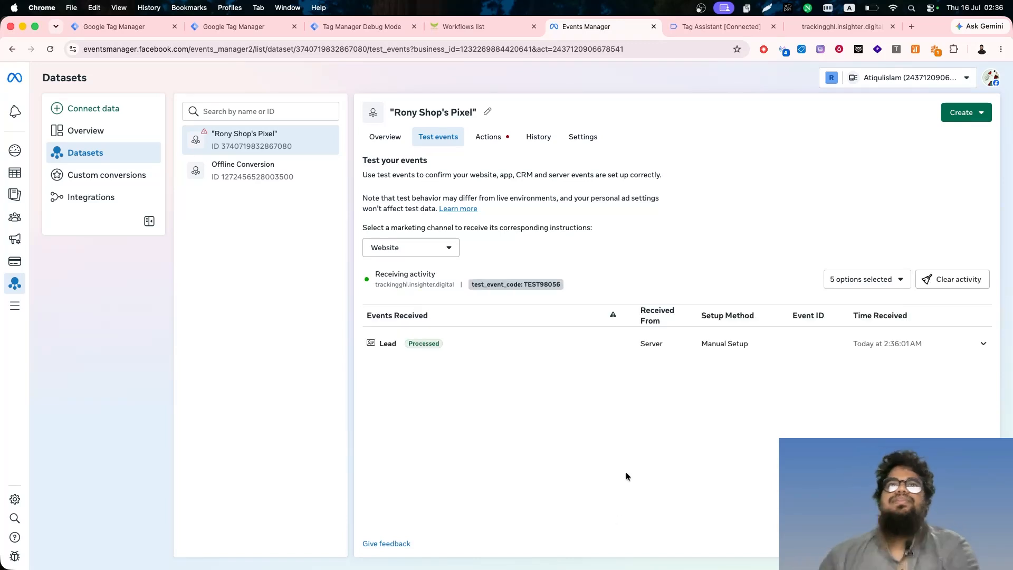
pyautogui.click(472, 345)
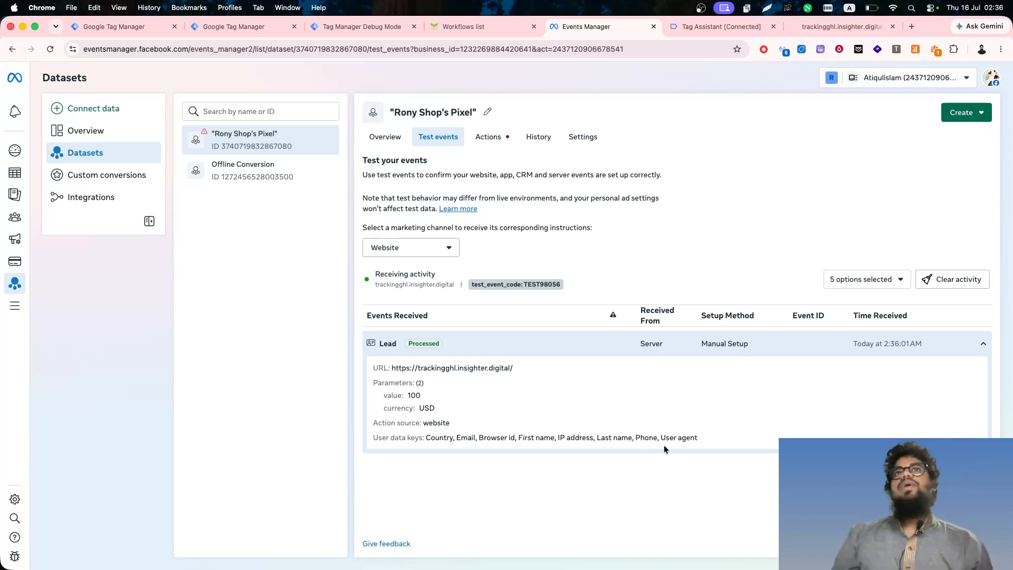
# - Review the tags fired for page_view and Contact in the server container's debug view, and the web container's tag list
pyautogui.click(362, 26)
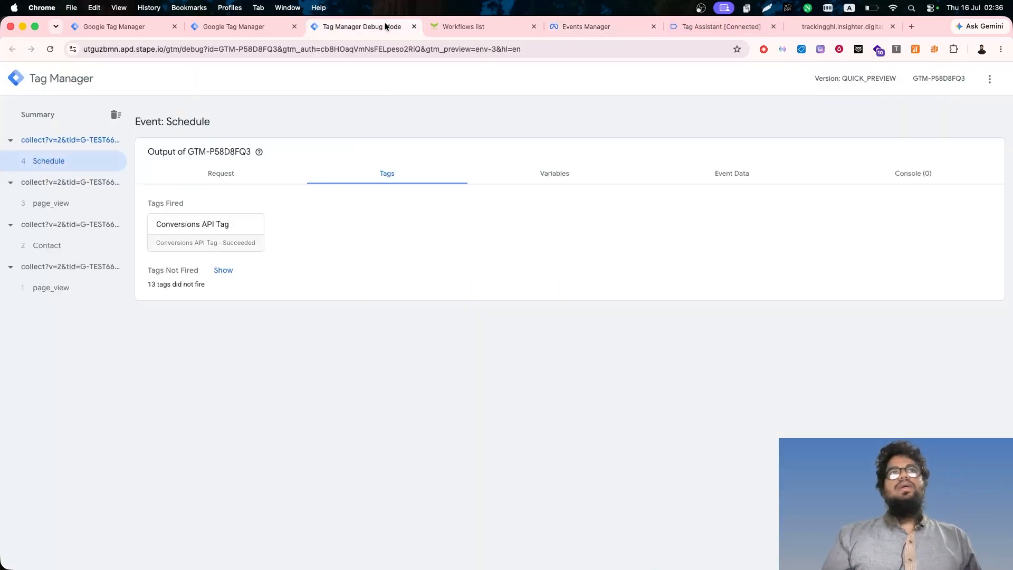
pyautogui.click(67, 290)
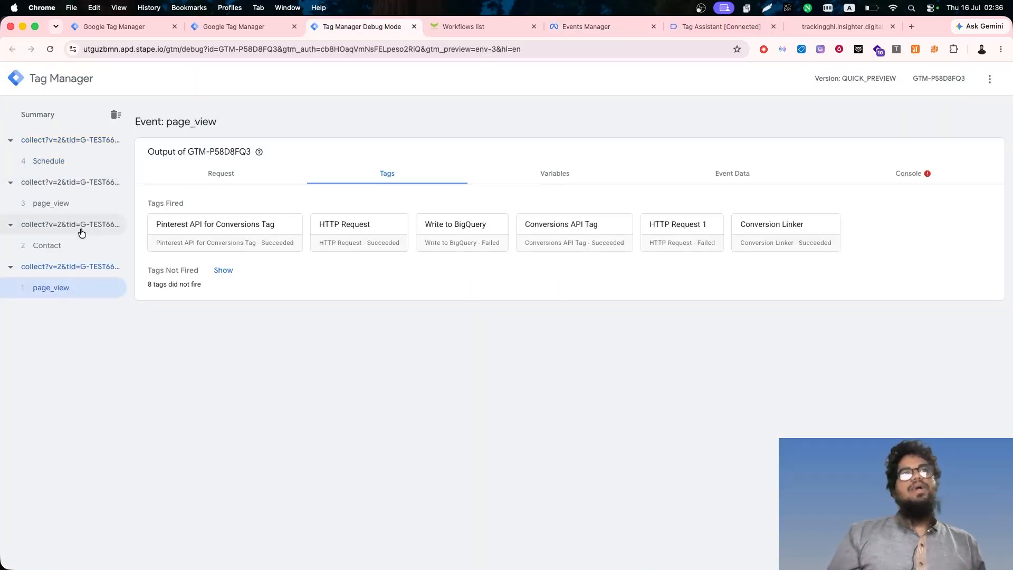
pyautogui.click(47, 246)
pyautogui.click(104, 27)
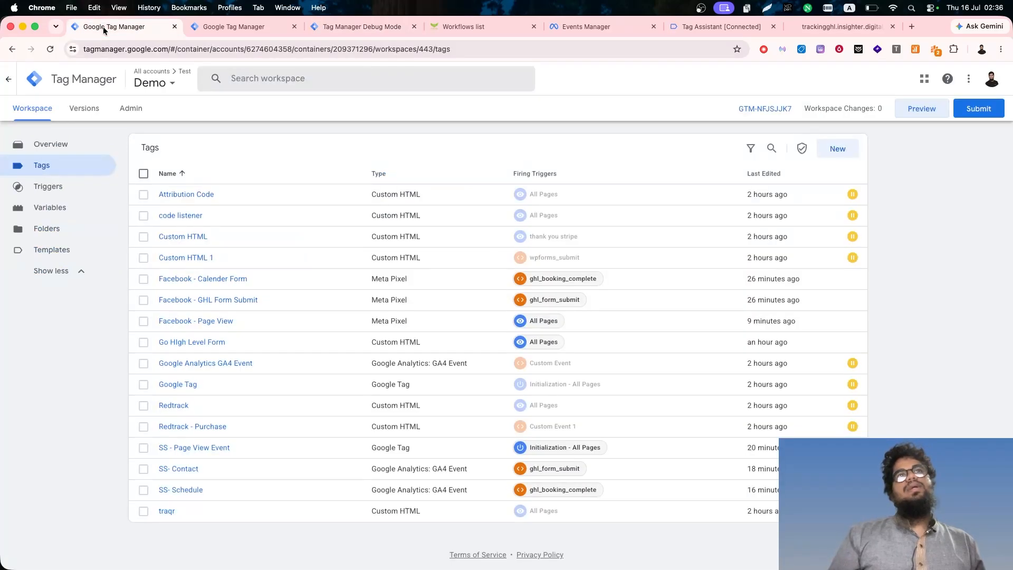
pyautogui.click(698, 21)
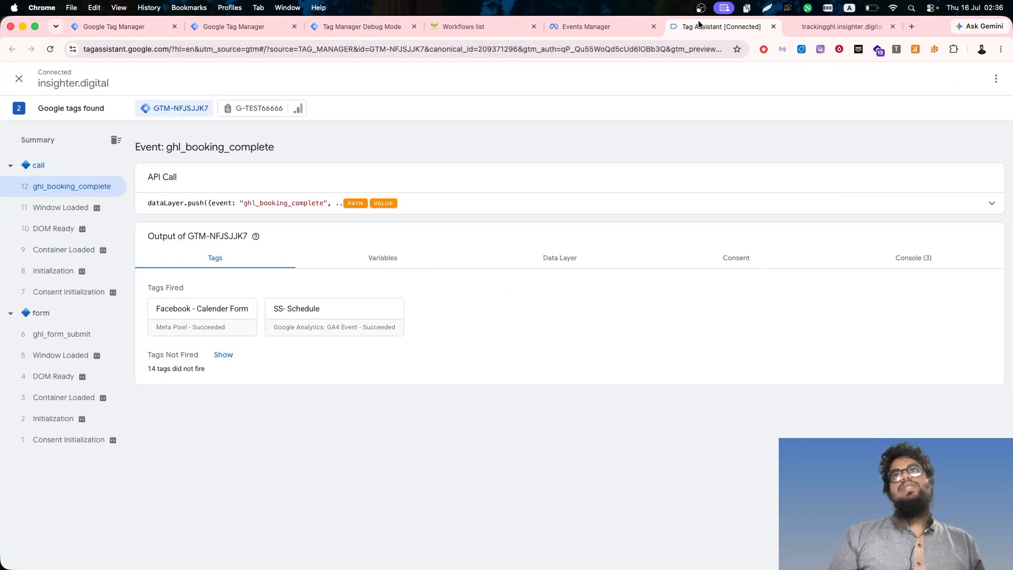
pyautogui.click(626, 26)
pyautogui.click(378, 21)
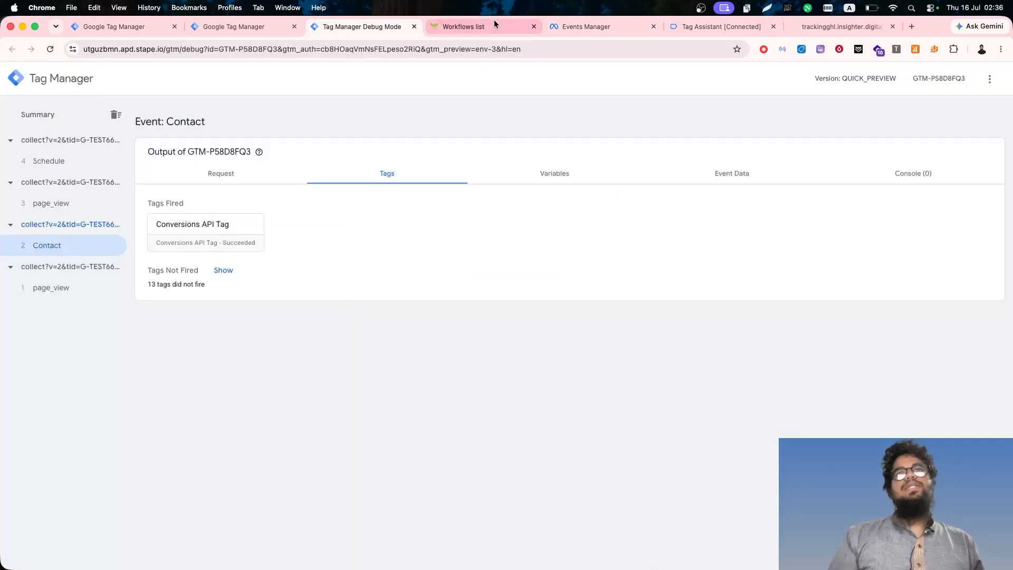
pyautogui.click(573, 24)
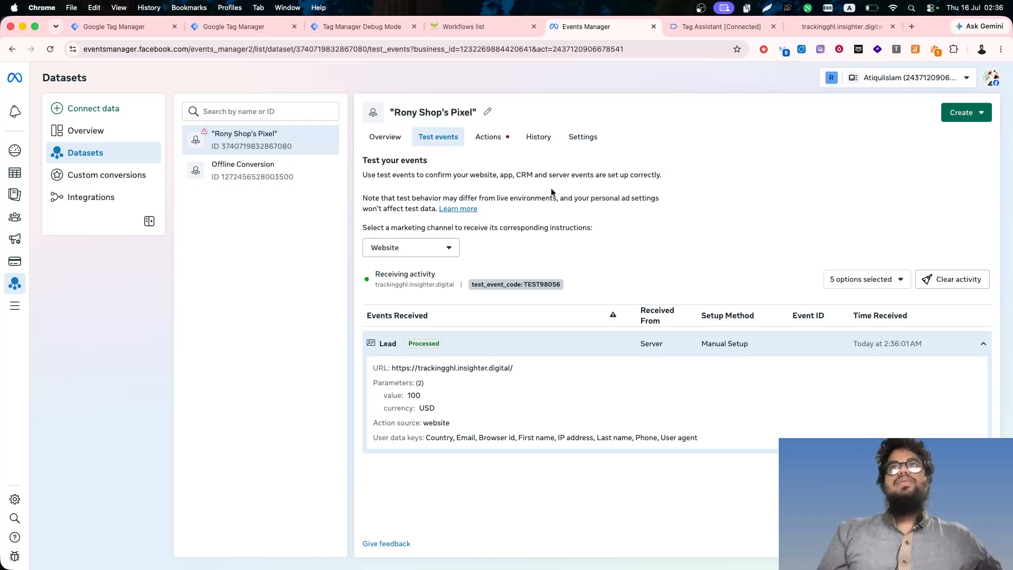
# - Check the Appointment GHL confirmation page for pixels with Meta Pixel Helper
pyautogui.click(836, 29)
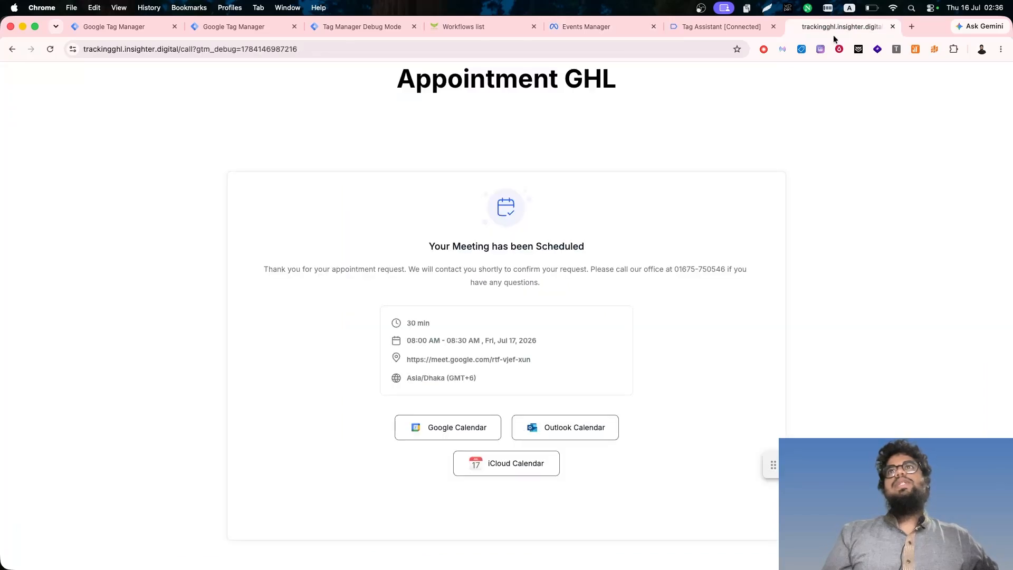
pyautogui.click(782, 49)
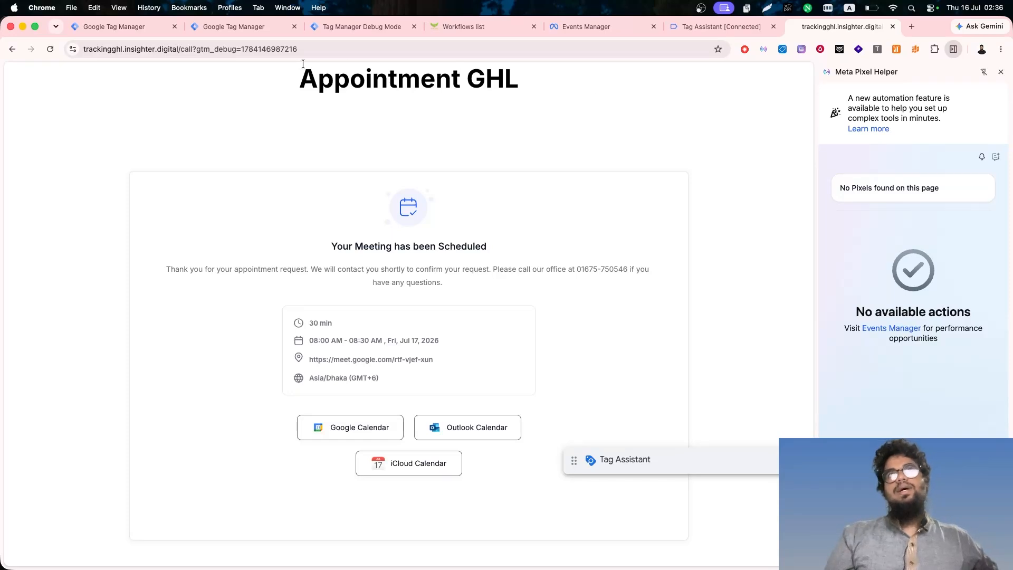
pyautogui.click(1001, 72)
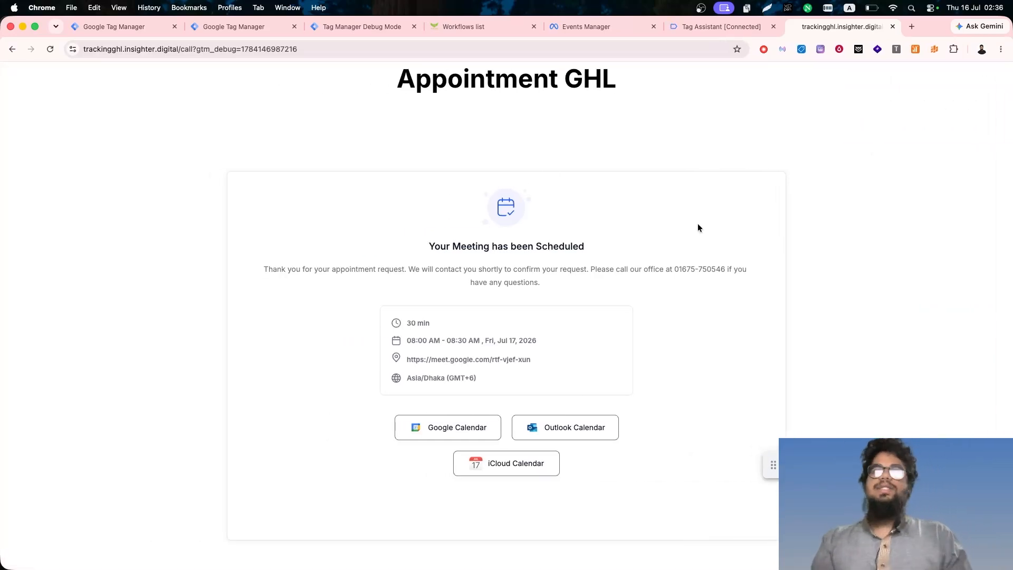